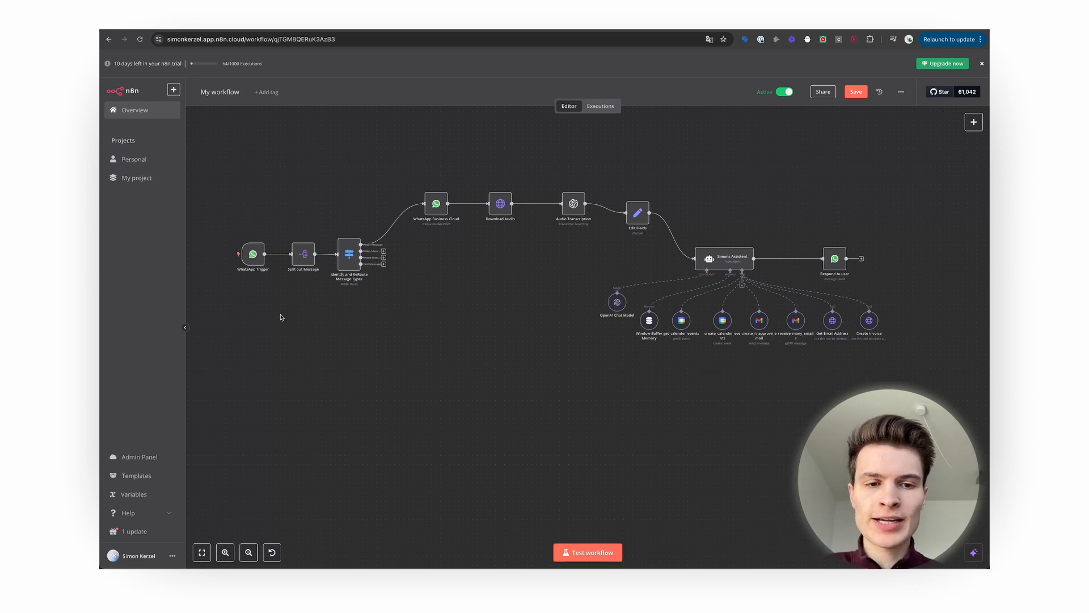
Pan and zoom around the finished assistant workflow to review its nodes.
scroll(269, 312, "up", 3)
scroll(269, 312, "up", 1)
scroll(269, 313, "left", 1)
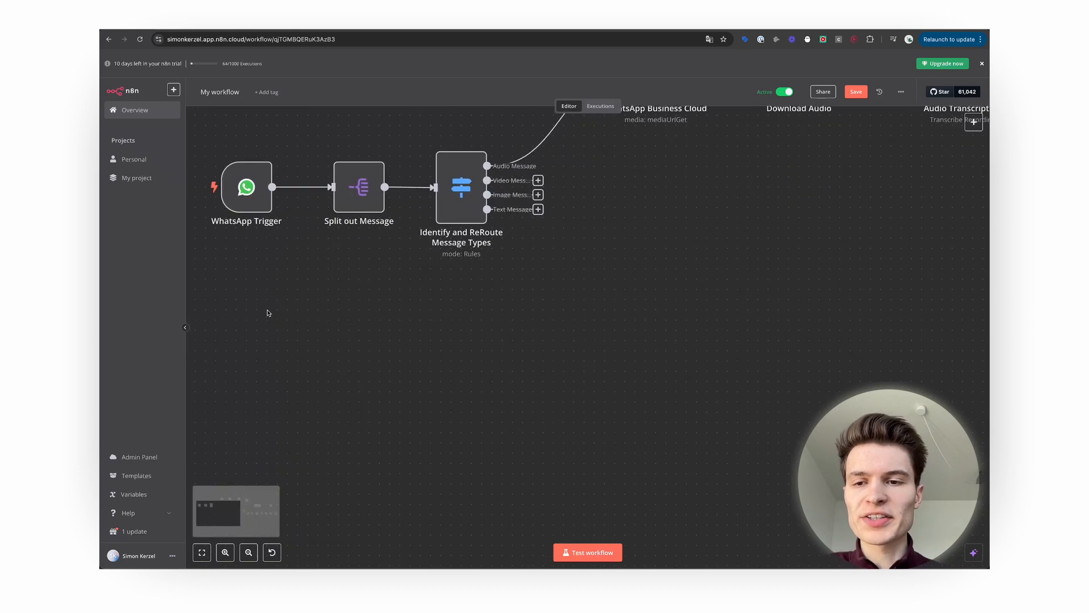
scroll(269, 313, "up", 1)
scroll(269, 312, "left", 2)
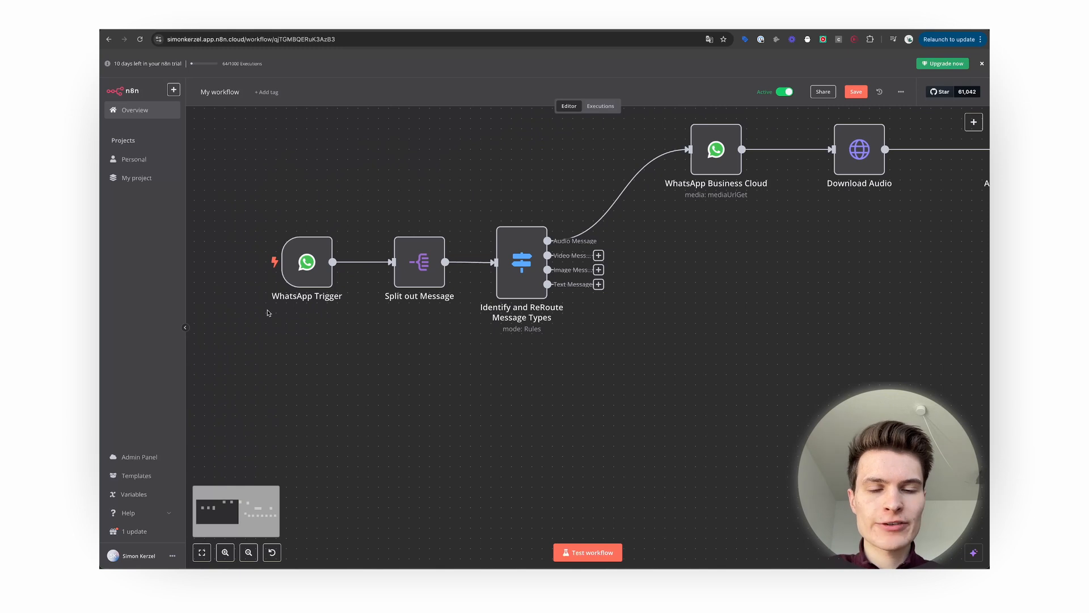
scroll(268, 313, "down", 5)
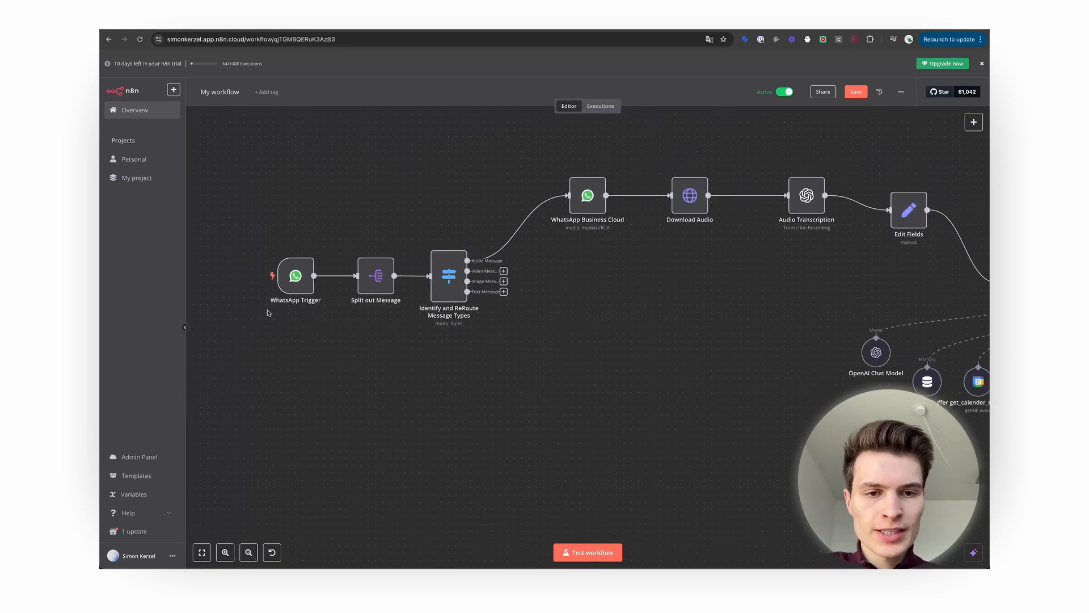
scroll(493, 375, "right", 5)
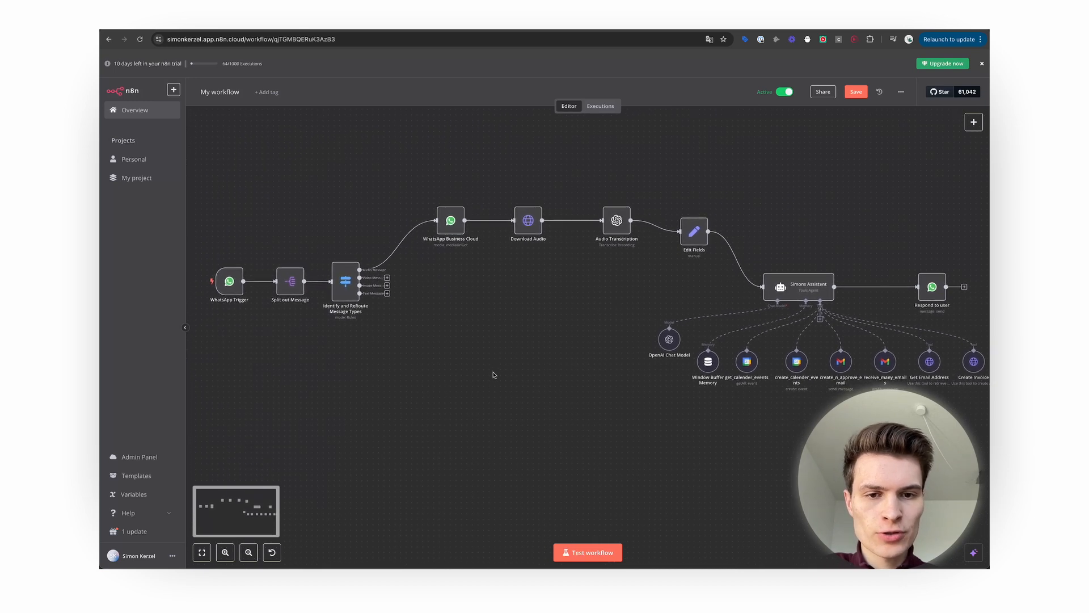
scroll(493, 375, "right", 10)
scroll(491, 373, "right", 2)
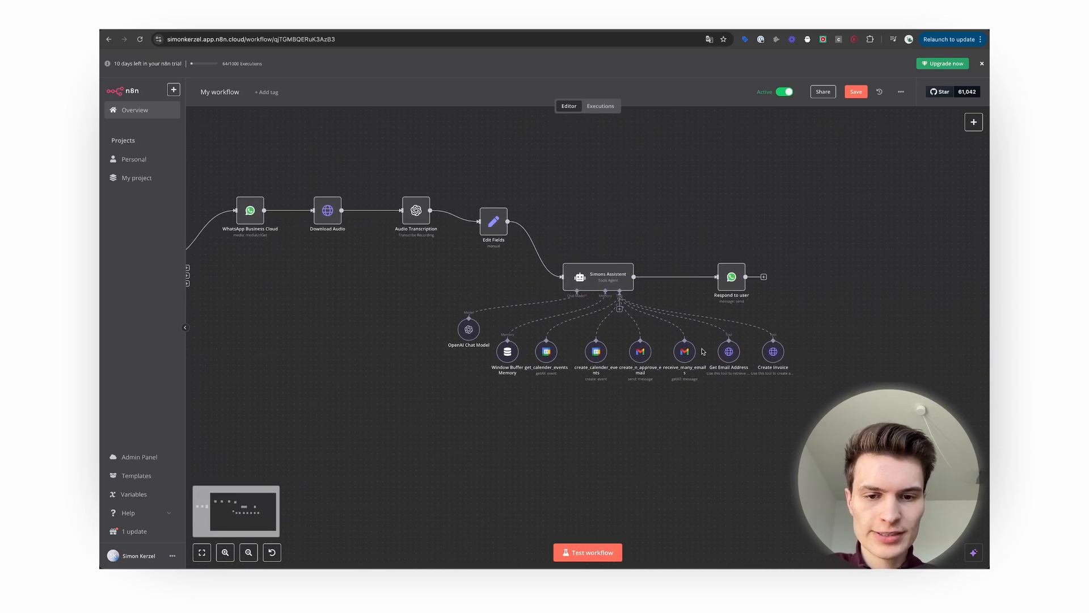
scroll(482, 369, "up", 5)
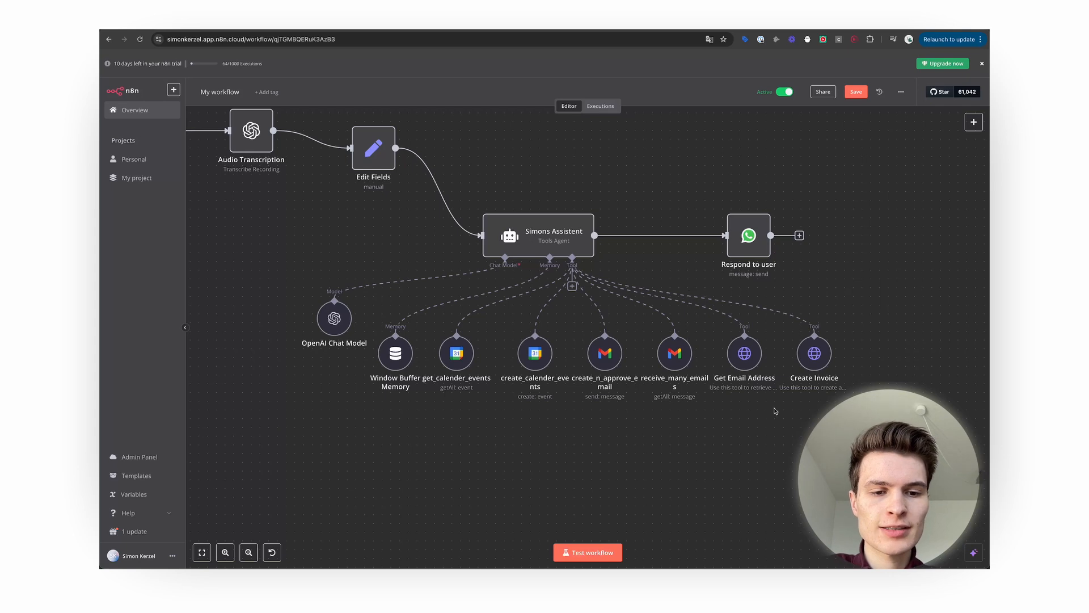
Inspect the Create Invoice tool's settings, then return to the canvas and deselect it.
double_click(814, 352)
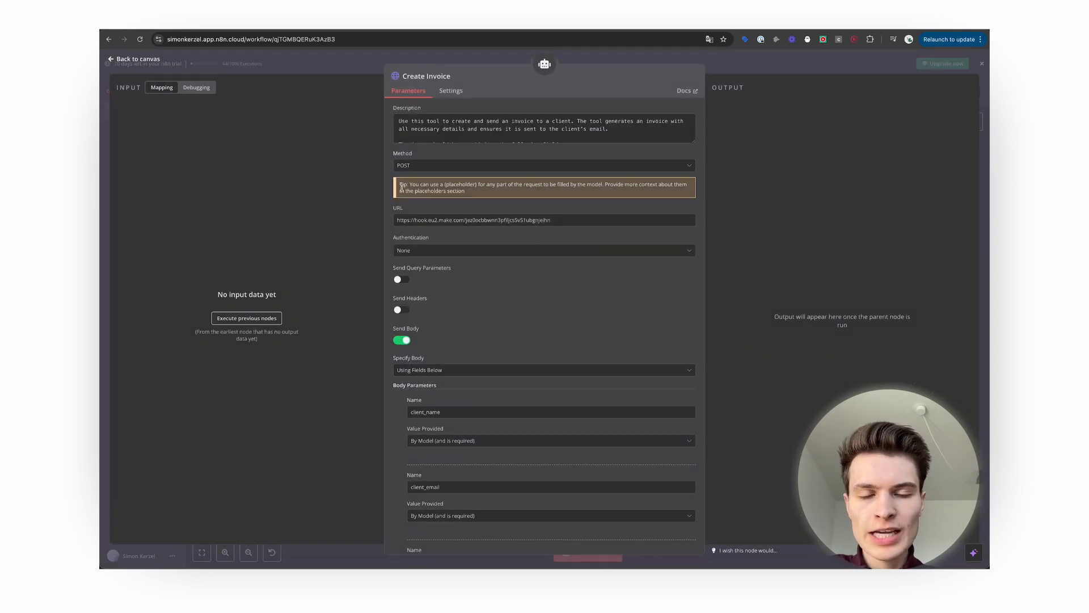
left_click(128, 58)
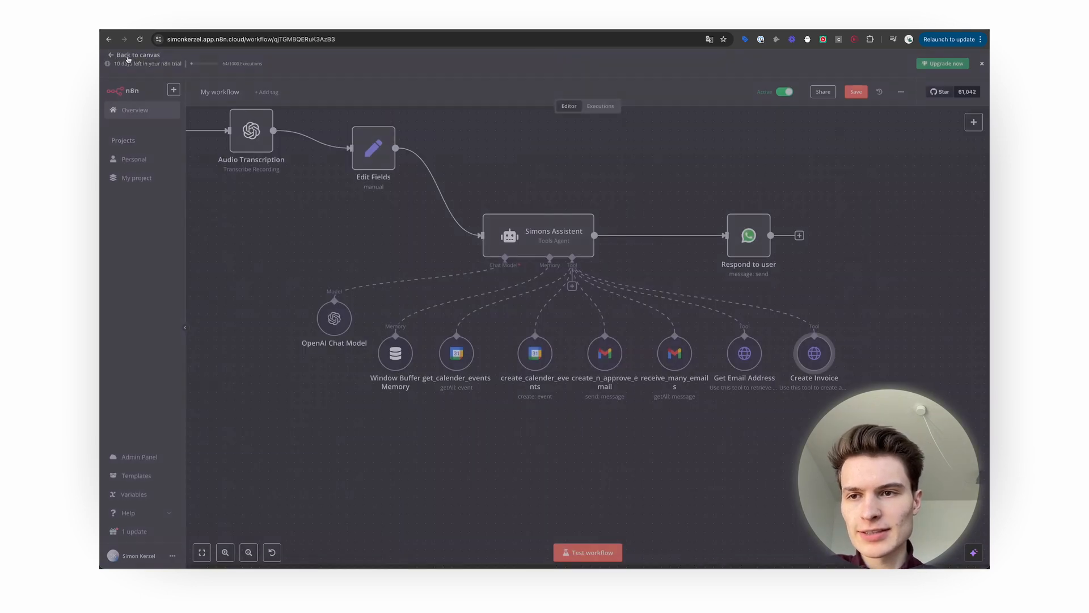
left_click(770, 407)
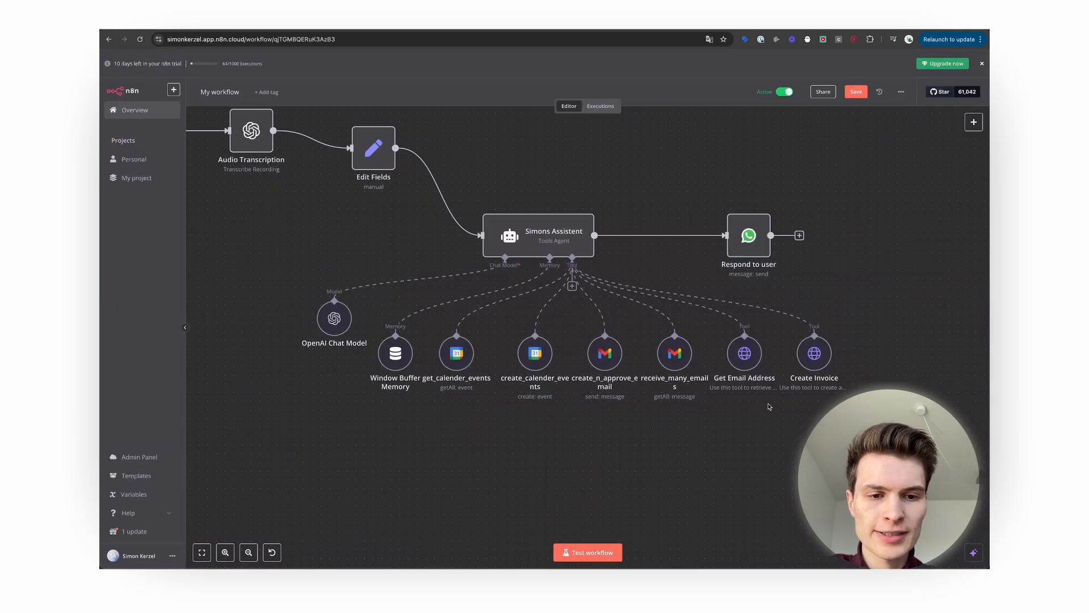
scroll(684, 421, "up", 2)
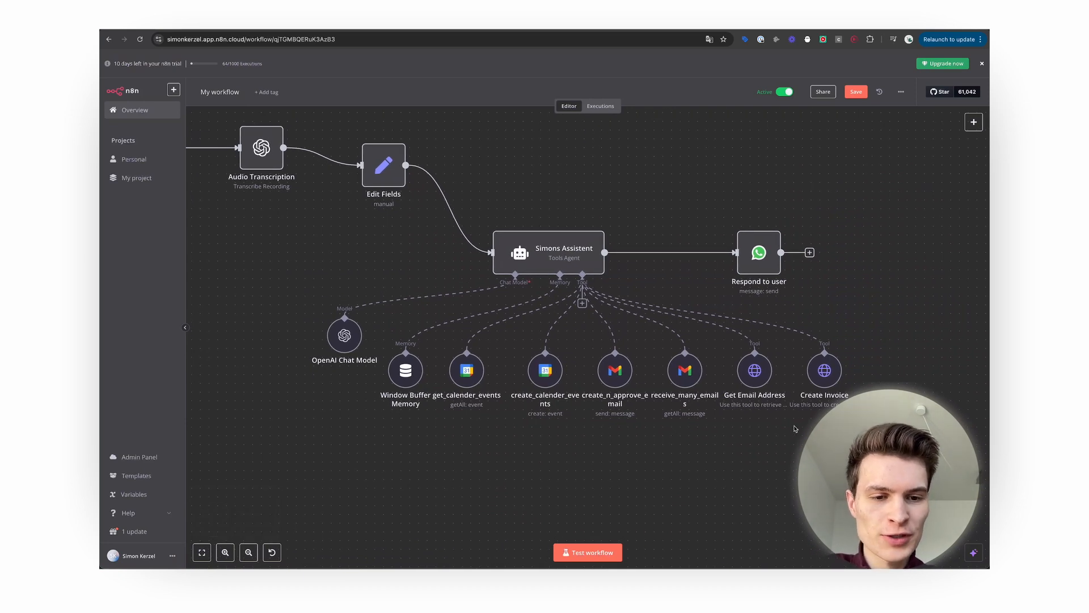
mouse_move(732, 412)
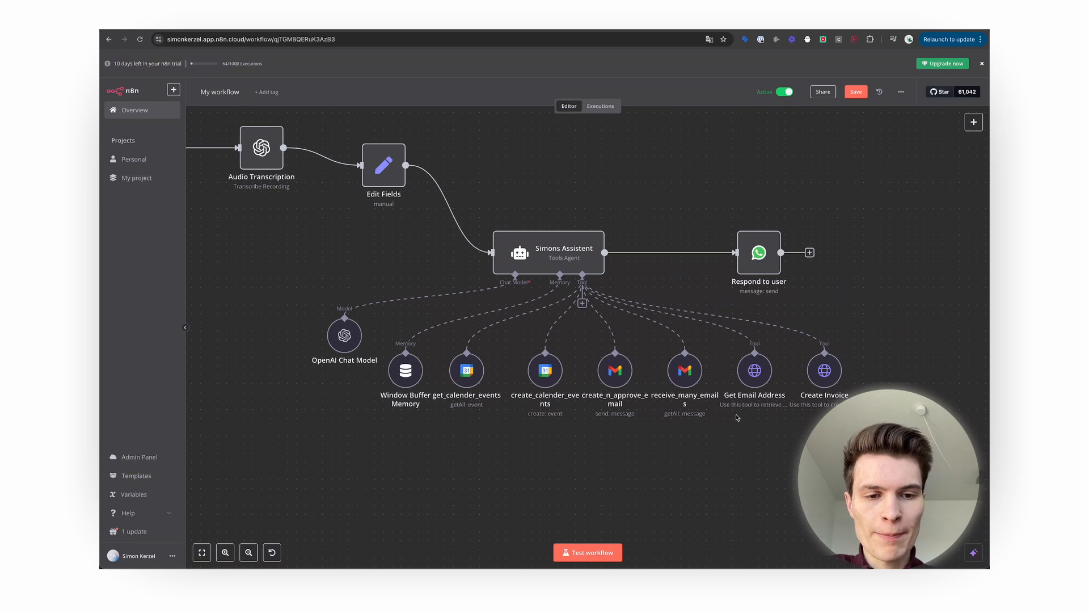
scroll(621, 480, "left", 5)
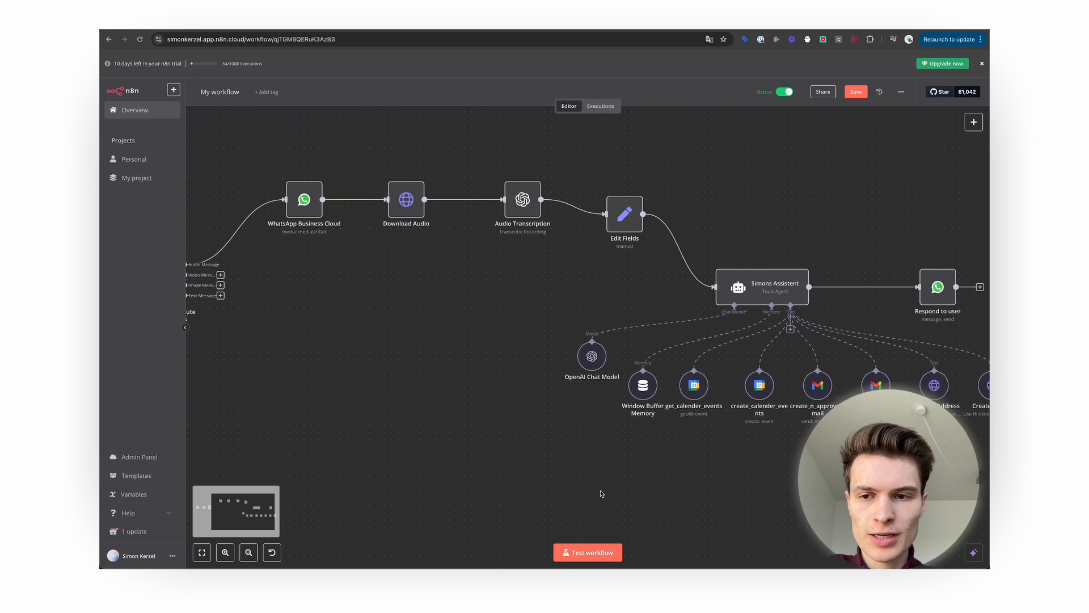
scroll(601, 493, "down", 5)
scroll(584, 515, "left", 1)
scroll(585, 515, "up", 3)
scroll(585, 515, "down", 2)
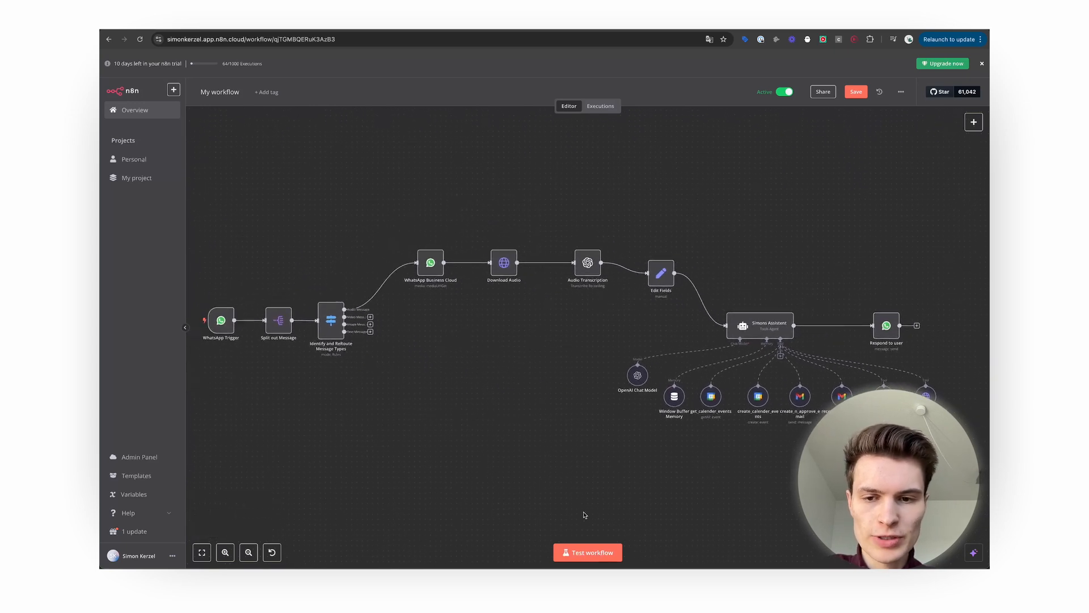
scroll(585, 515, "down", 1)
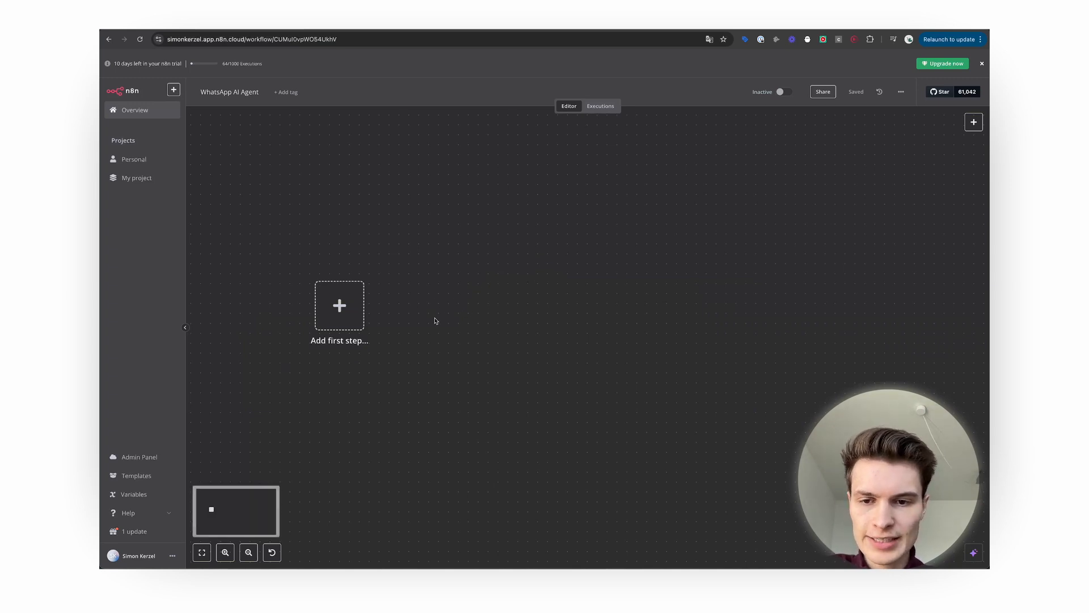
Add a WhatsApp Business Cloud 'On messages' trigger and start creating a new credential for it.
left_click(338, 309)
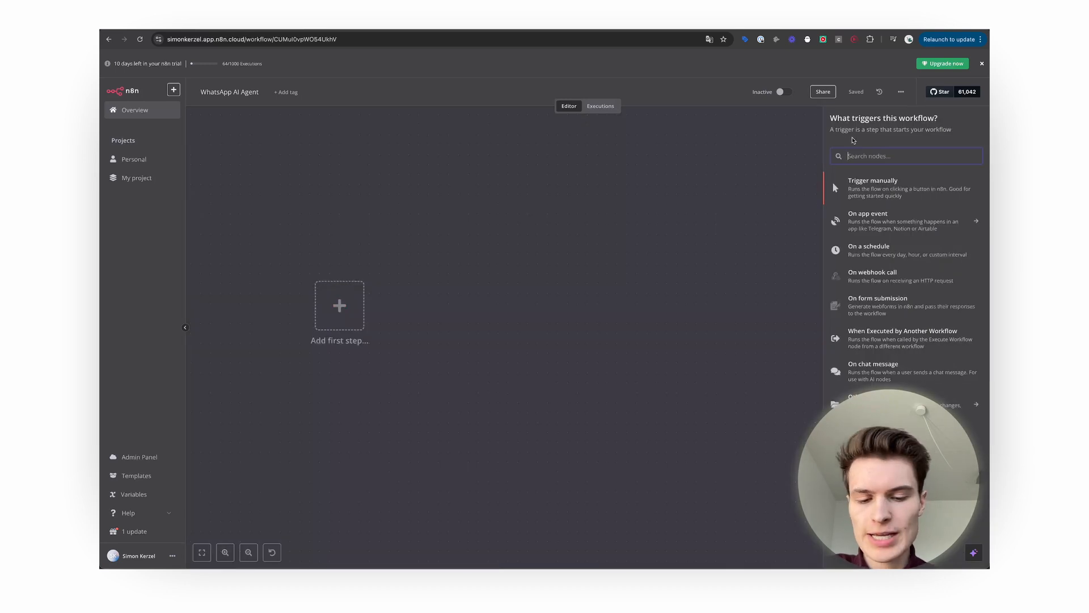
type("whatsa")
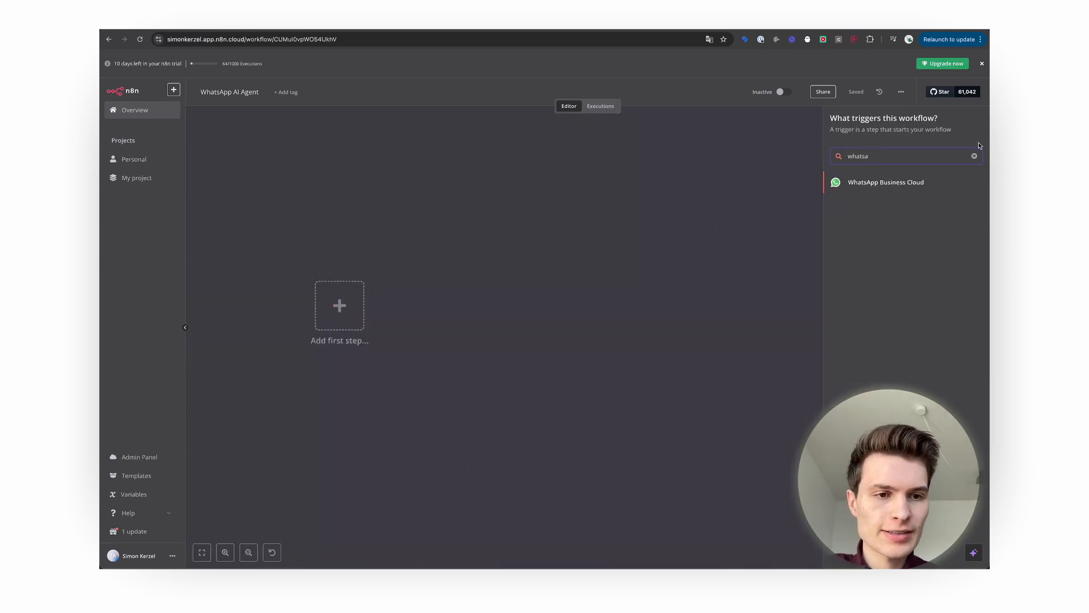
left_click(911, 182)
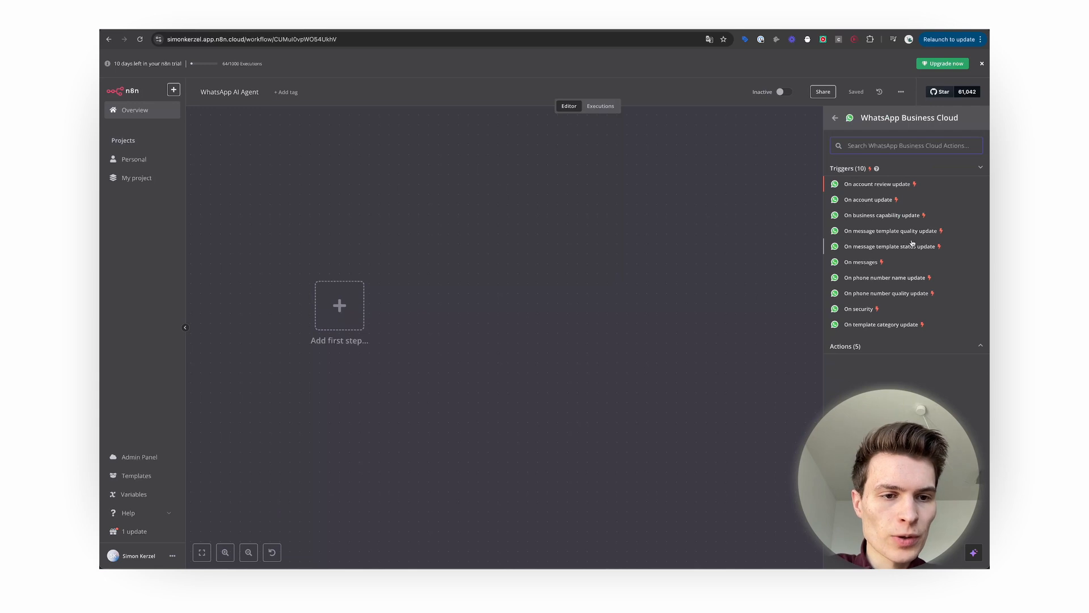
left_click(893, 261)
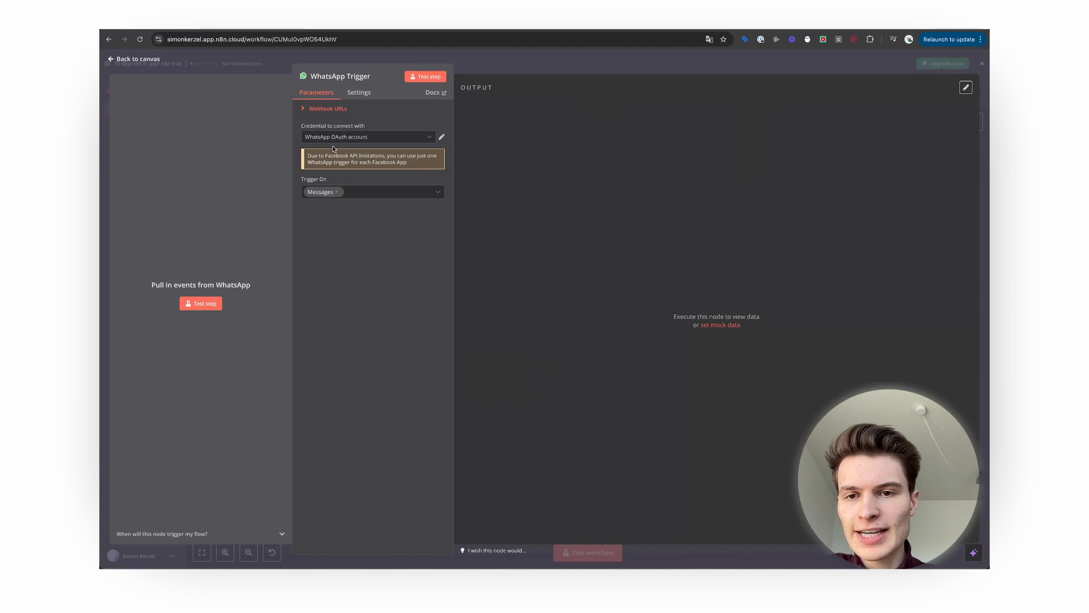
left_click(362, 138)
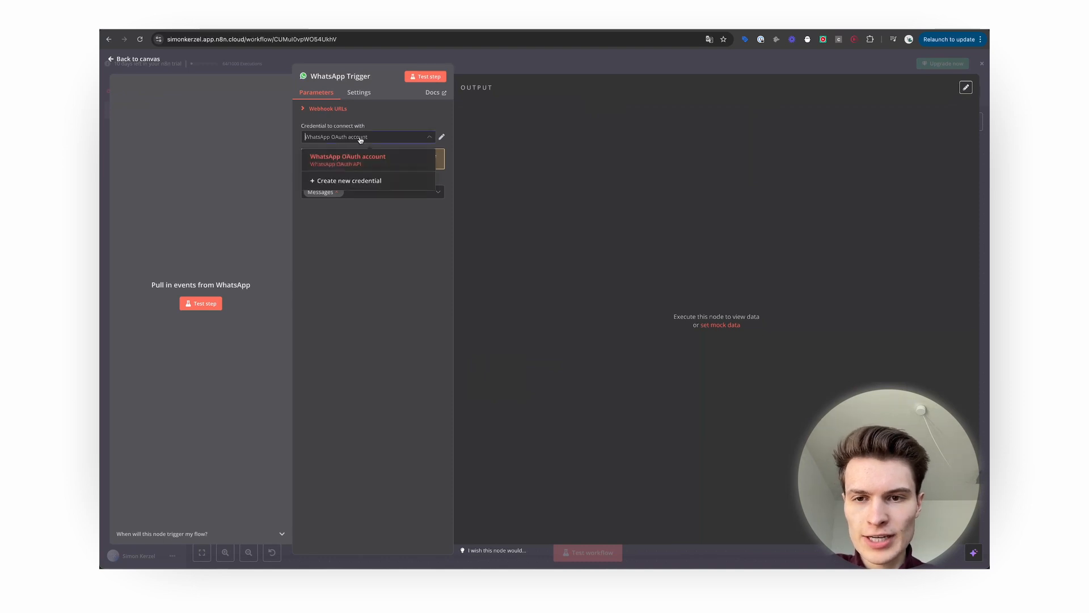
left_click(355, 184)
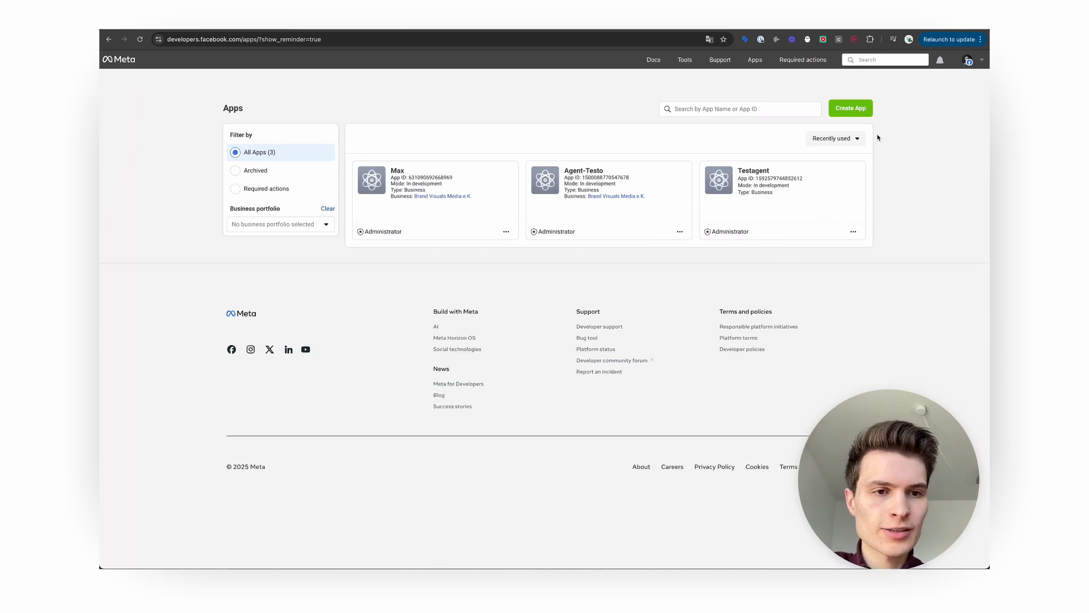
Start a new Meta app named 'Simons Assistan' with the Other use case.
left_click(839, 108)
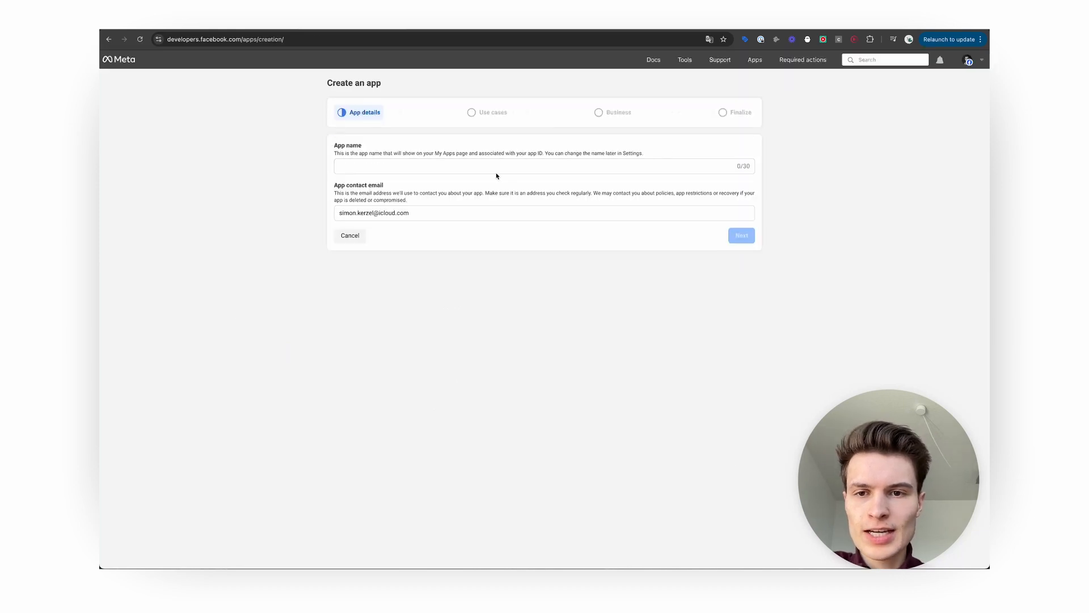
left_click(487, 165)
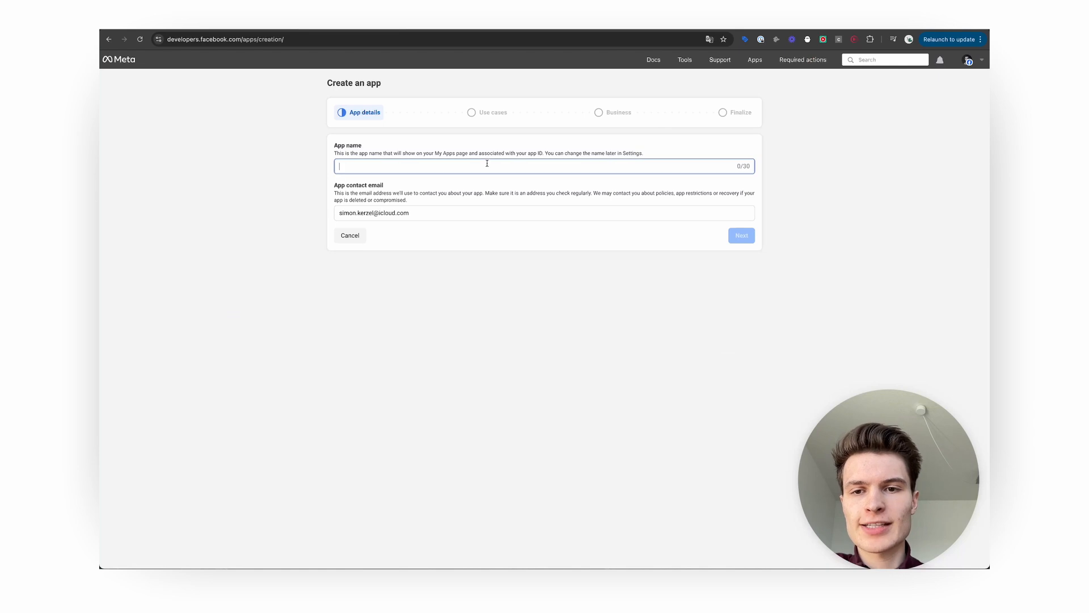
type("Simons A")
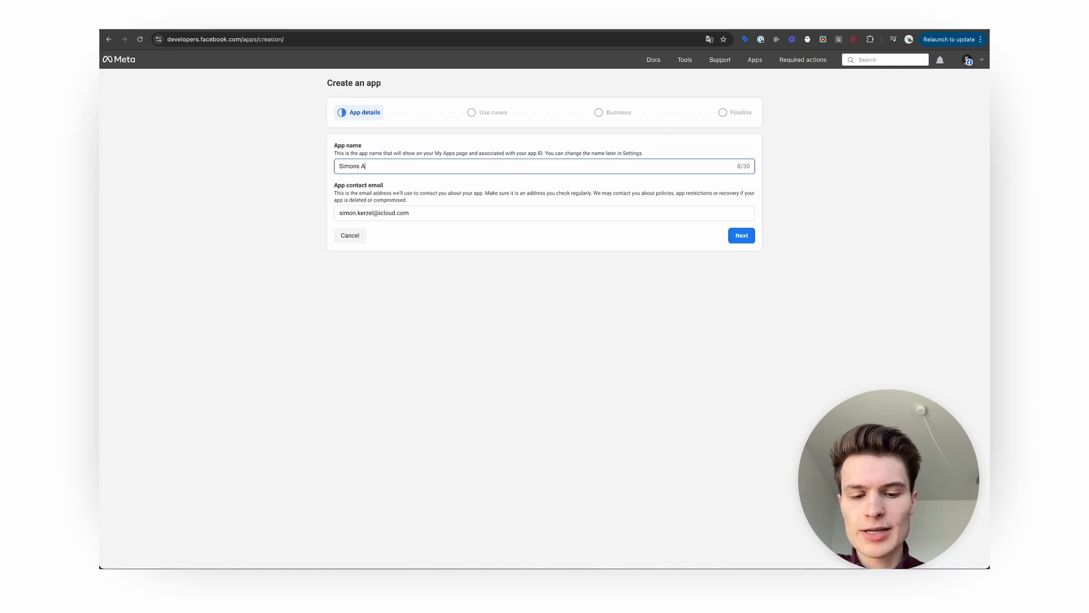
type("ssistant")
left_click(527, 300)
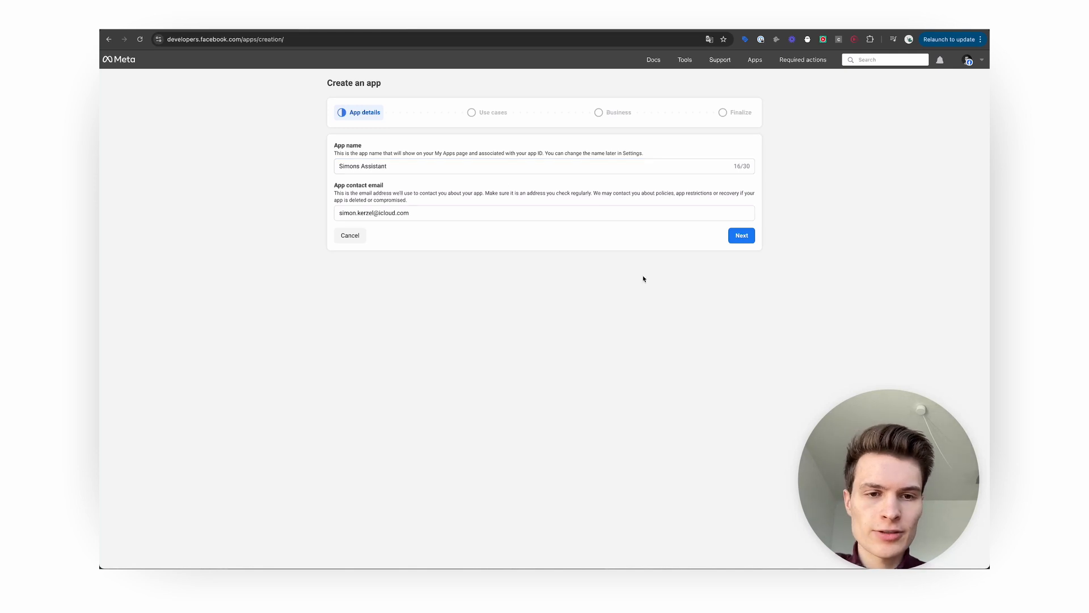
left_click(738, 236)
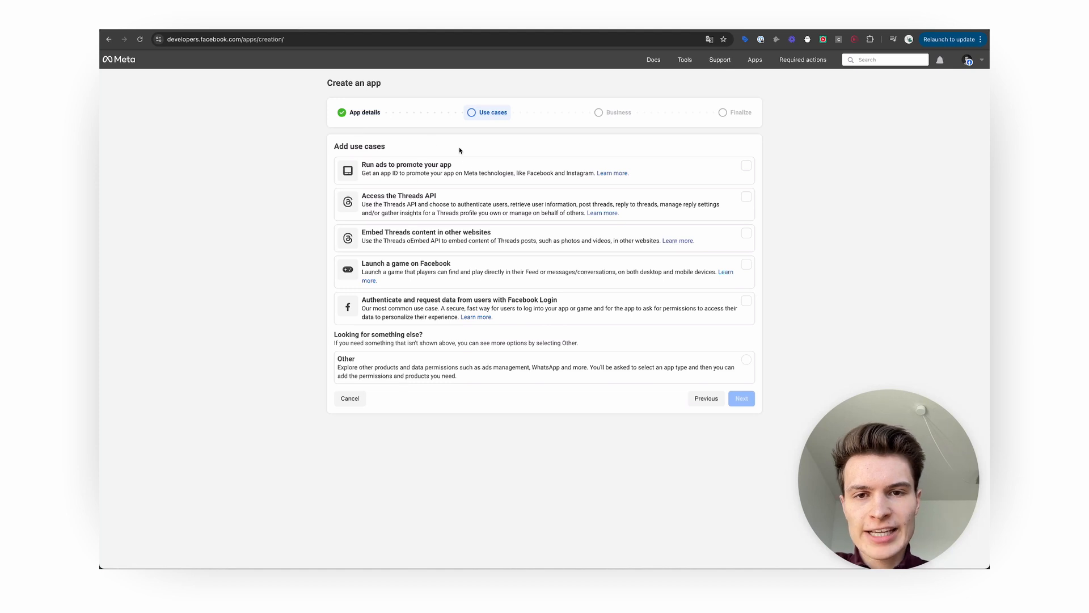
left_click(392, 372)
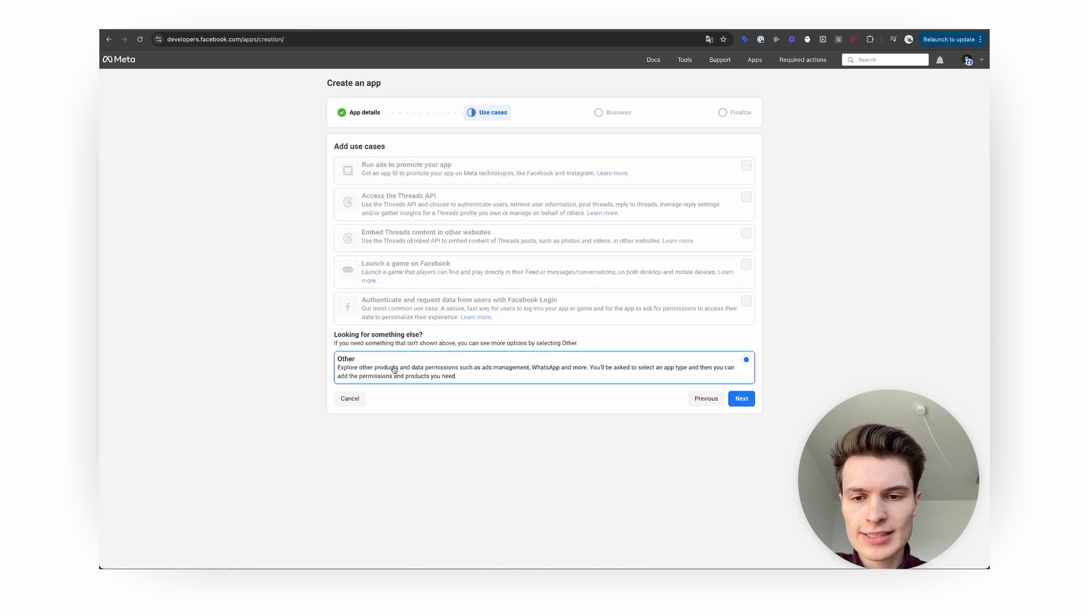
left_click(741, 398)
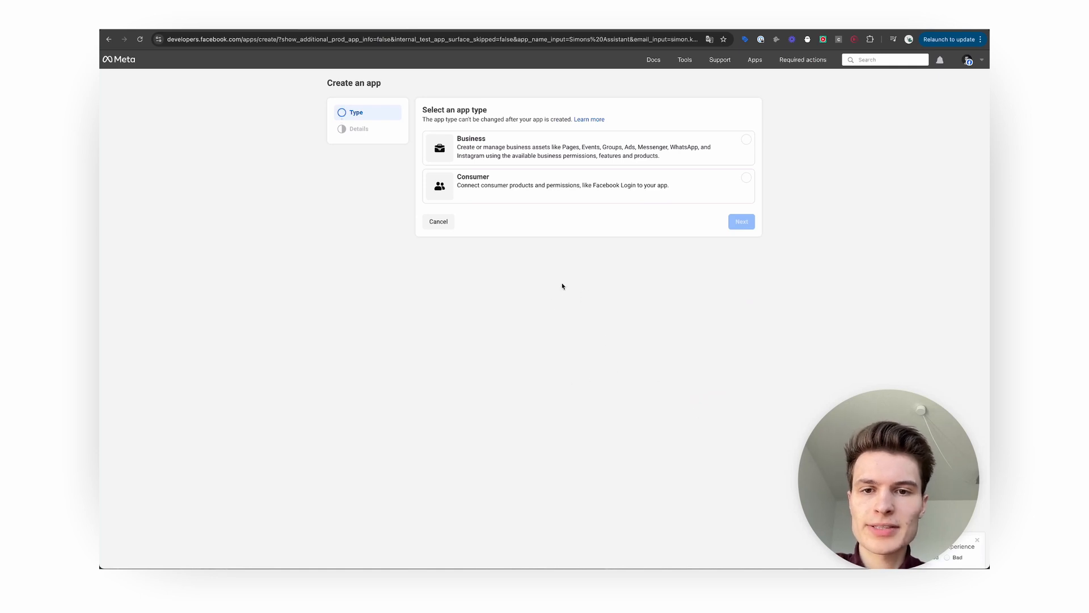
Make it a Business app under Brand Visuals Media e.K. and confirm creation with the password.
left_click(647, 156)
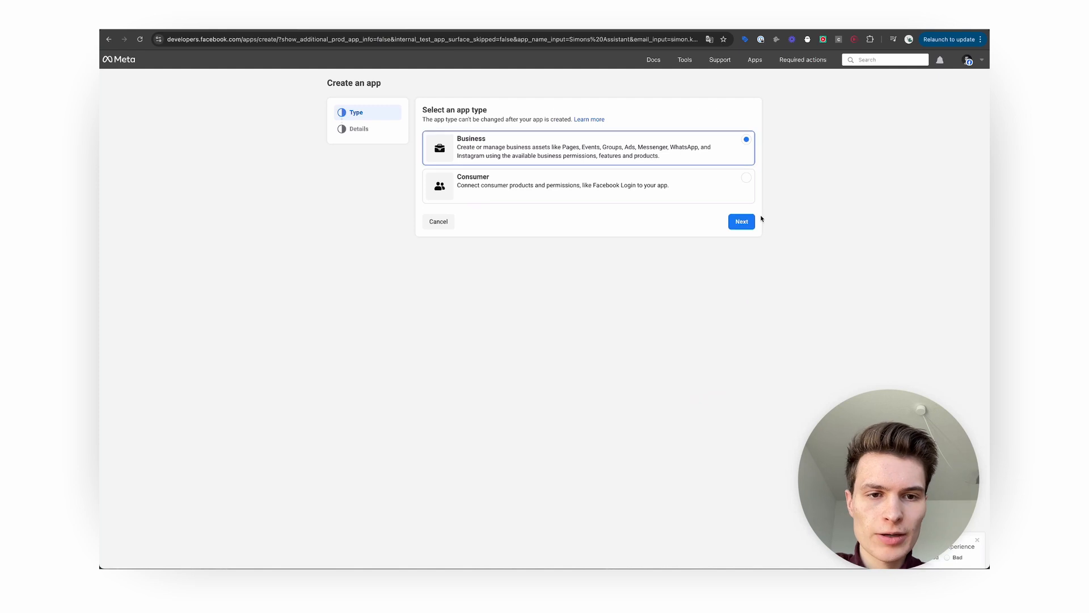
left_click(743, 222)
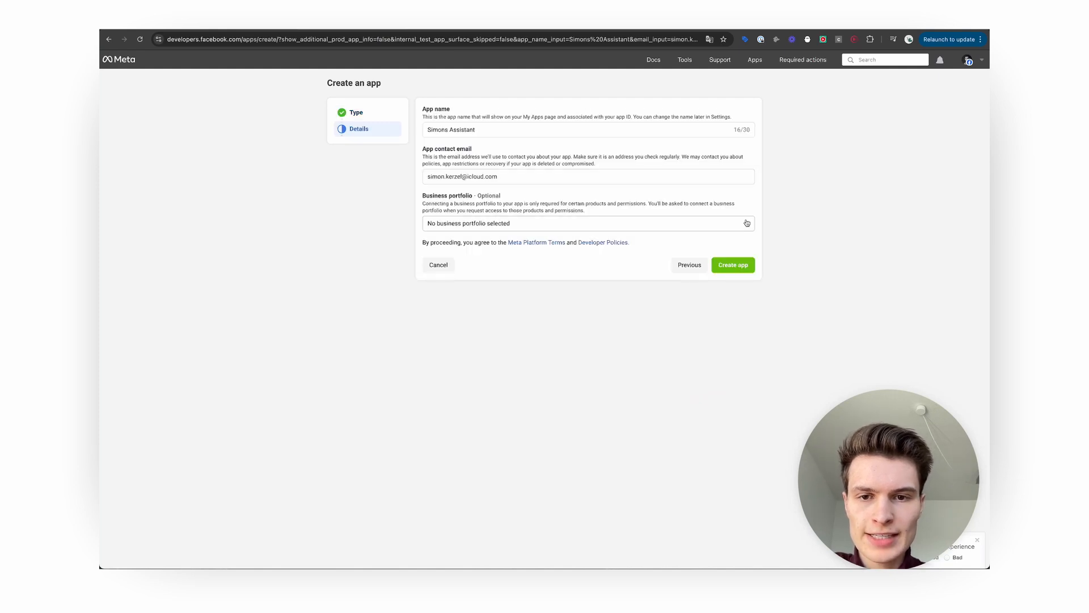
left_click(554, 223)
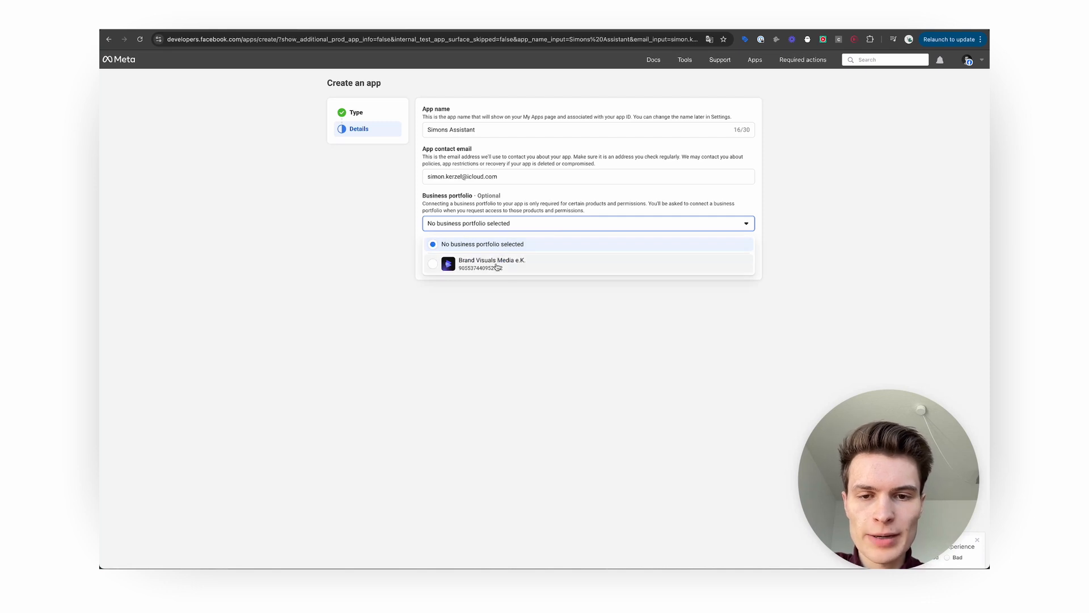
left_click(541, 268)
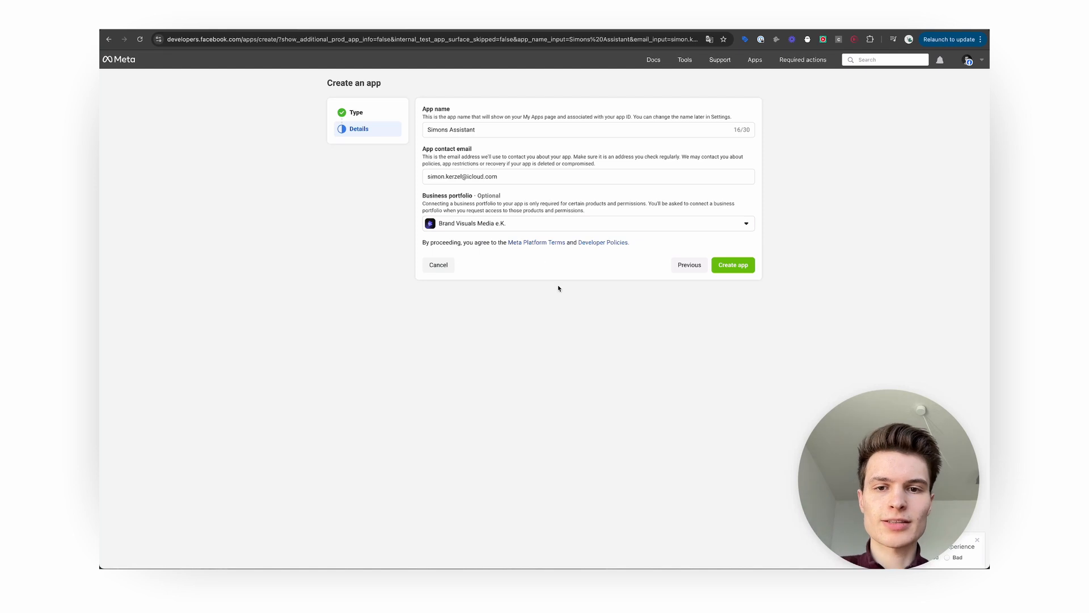
left_click(736, 265)
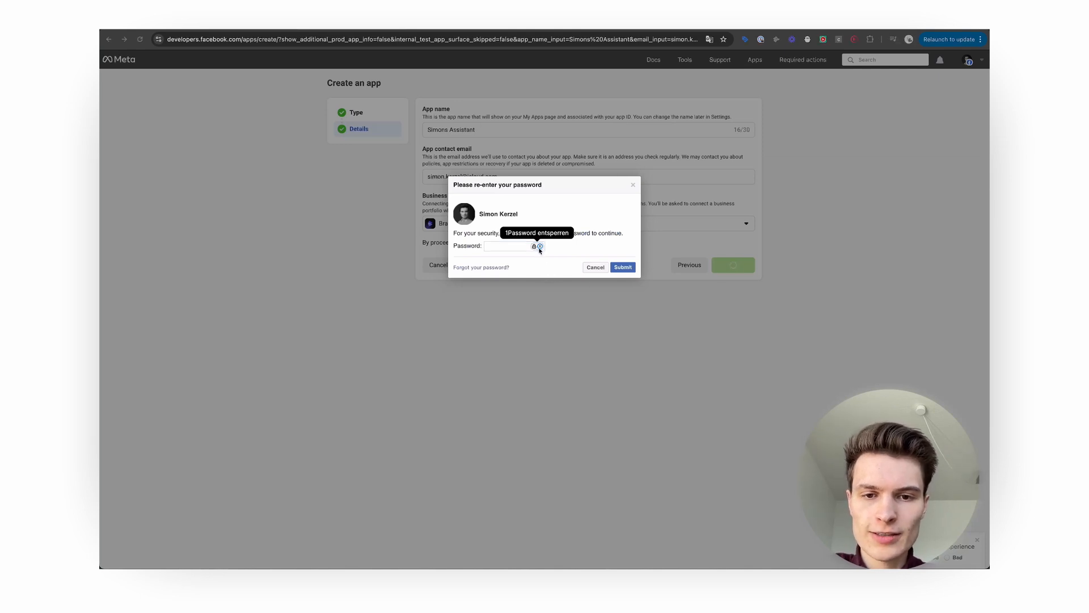
left_click(539, 246)
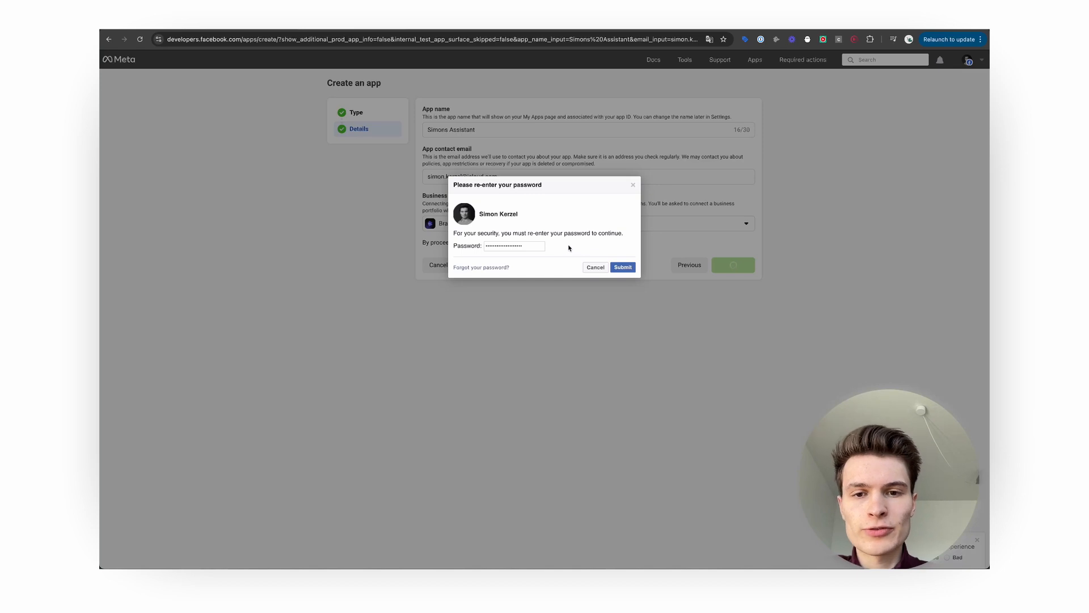
left_click(622, 267)
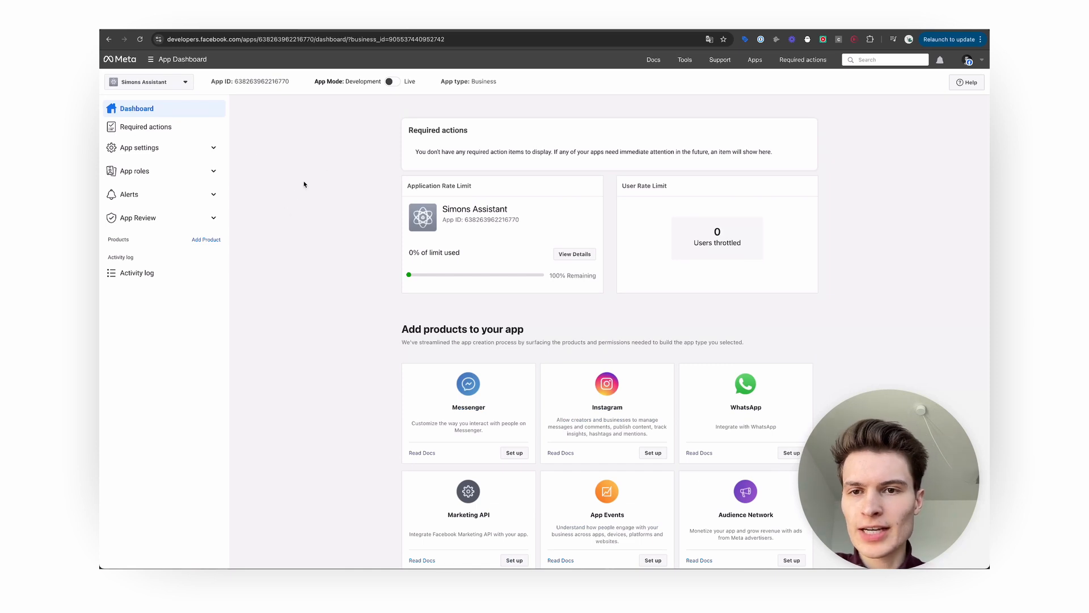
Add the WhatsApp product to the app and start setting up its Cloud API.
left_click(172, 85)
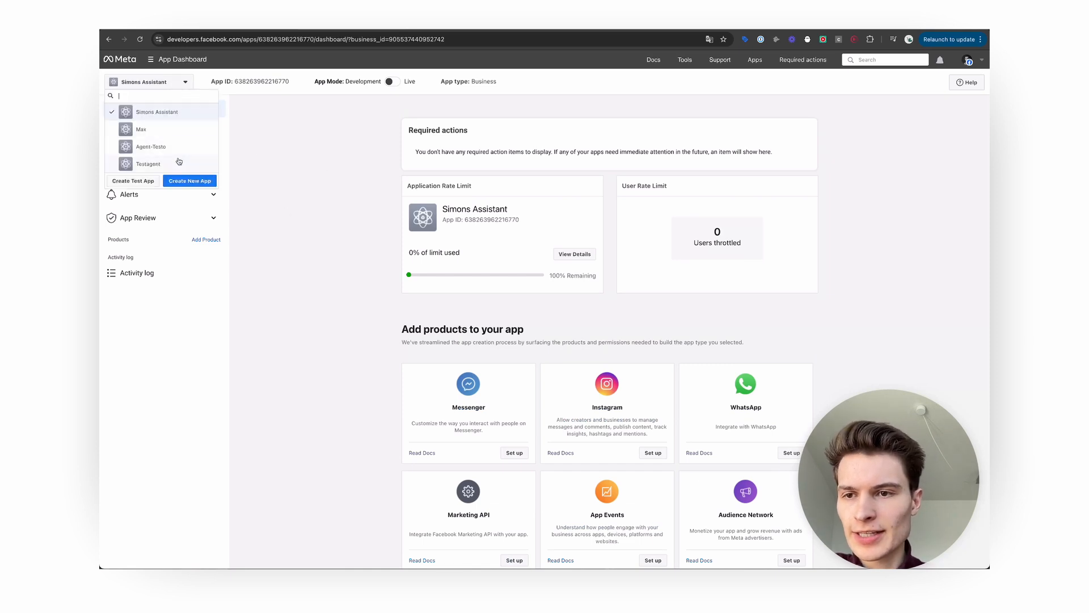
left_click(342, 168)
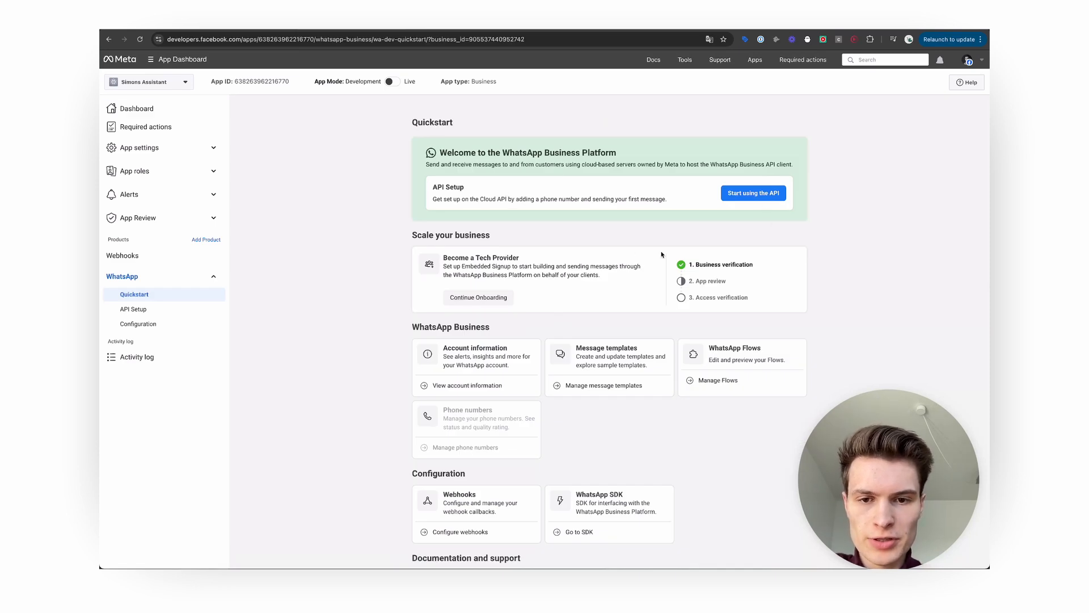
left_click(774, 195)
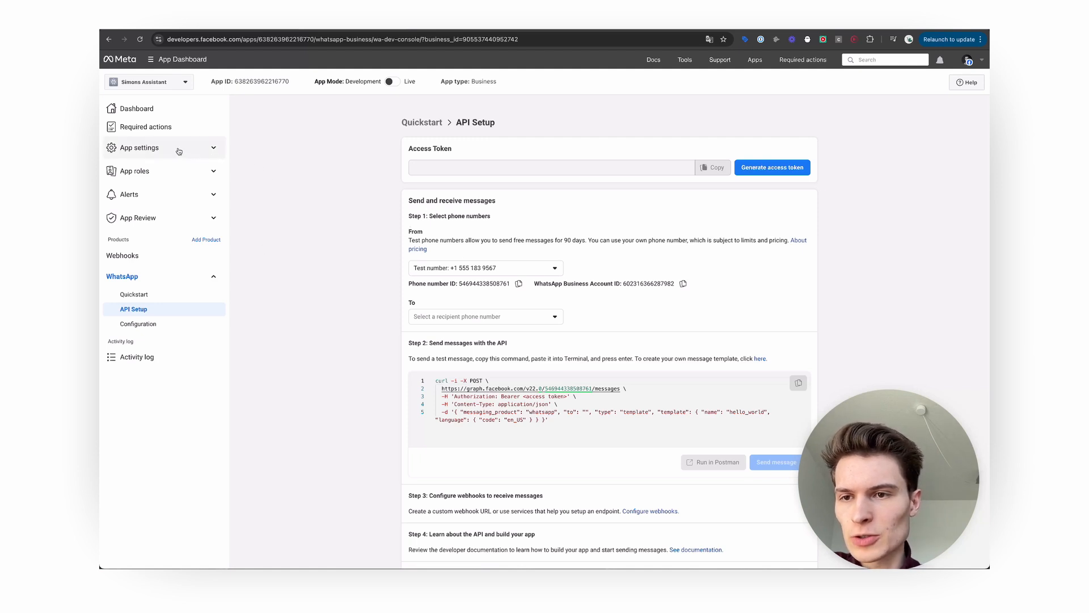
Copy the App ID from Basic app settings into n8n's Client ID, then move to the App secret.
left_click(215, 149)
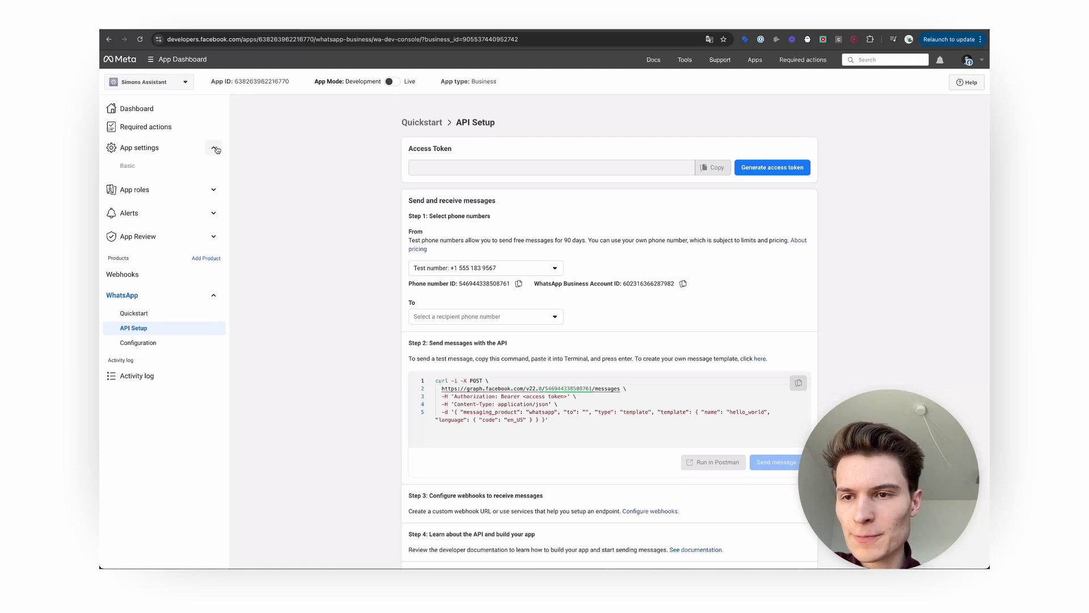
left_click(142, 170)
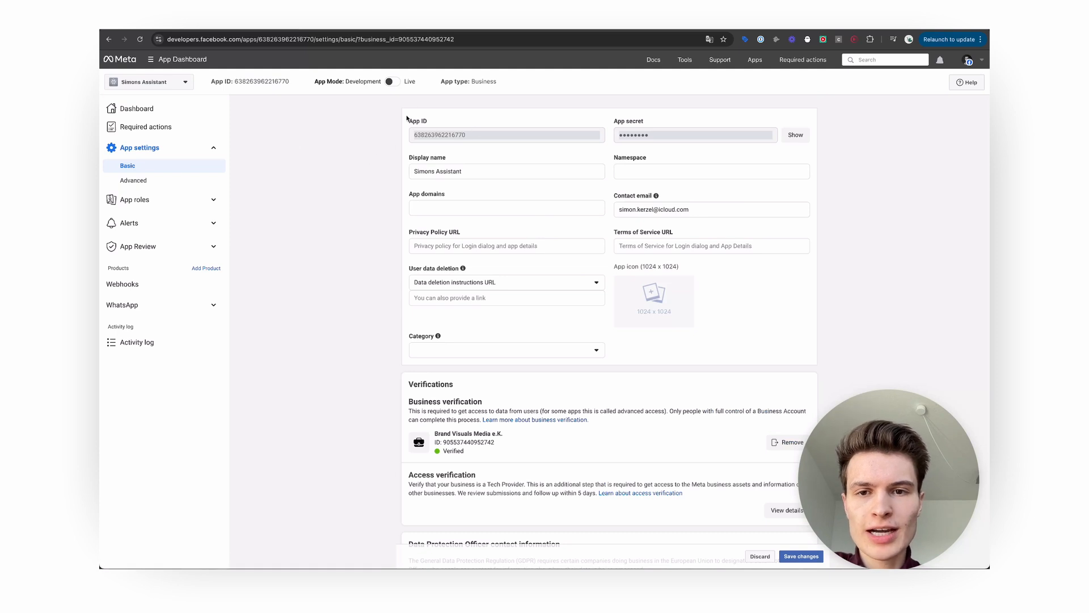
double_click(455, 136)
key("super+c")
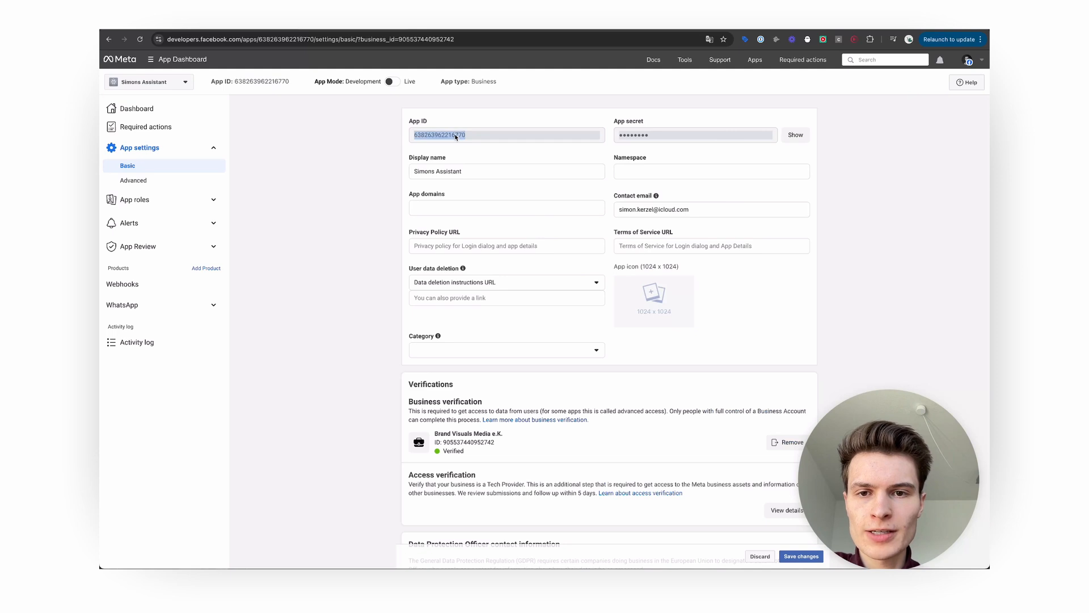
left_click(282, 26)
key("super+v")
left_click(358, 31)
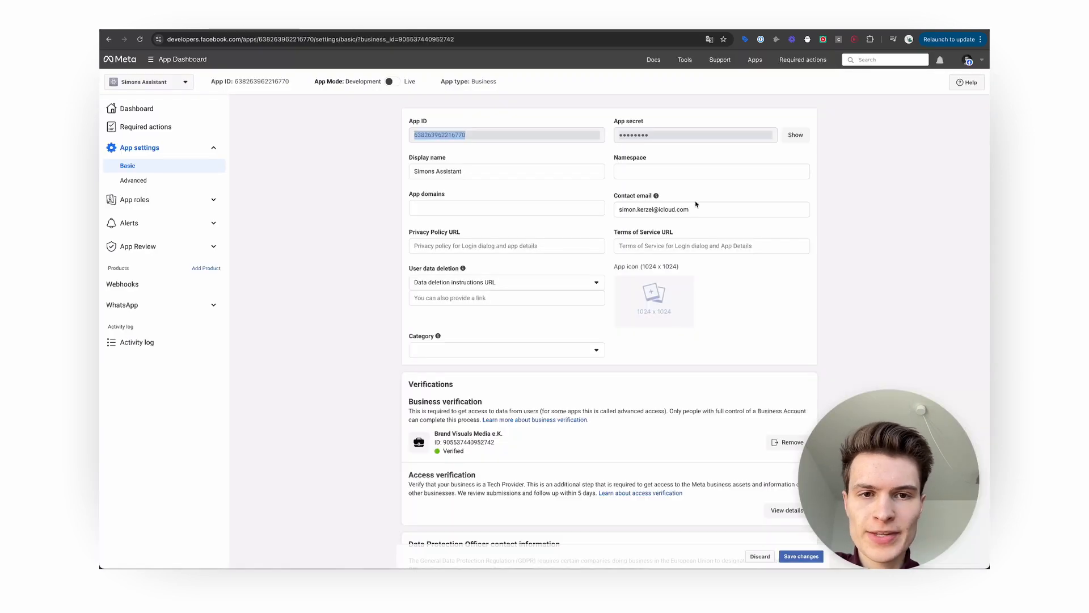
left_click(641, 142)
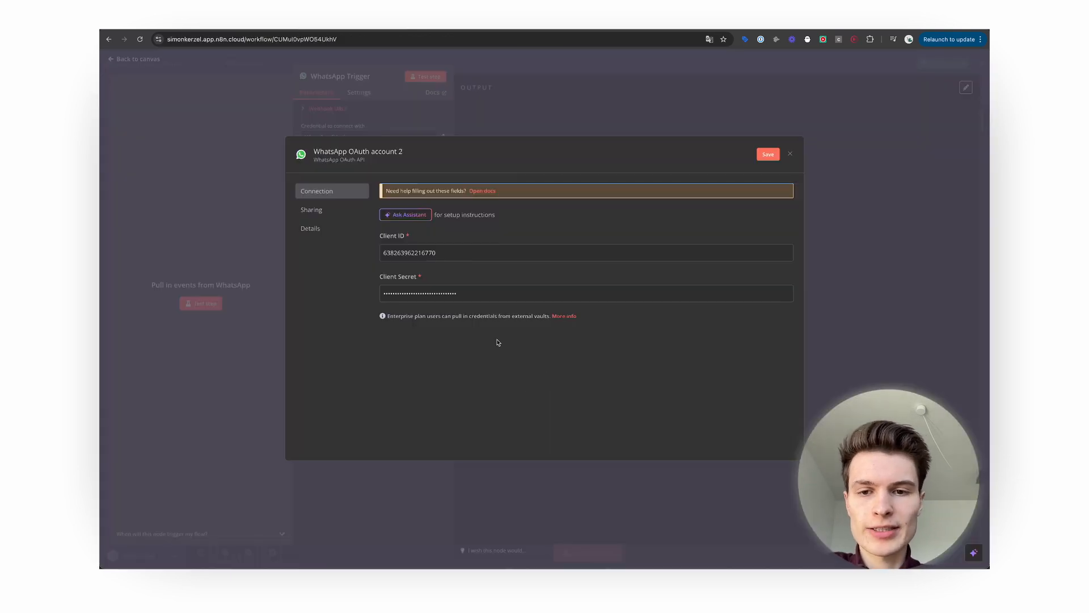
Save and test the WhatsApp OAuth credential, then return to the workflow canvas.
left_click(769, 156)
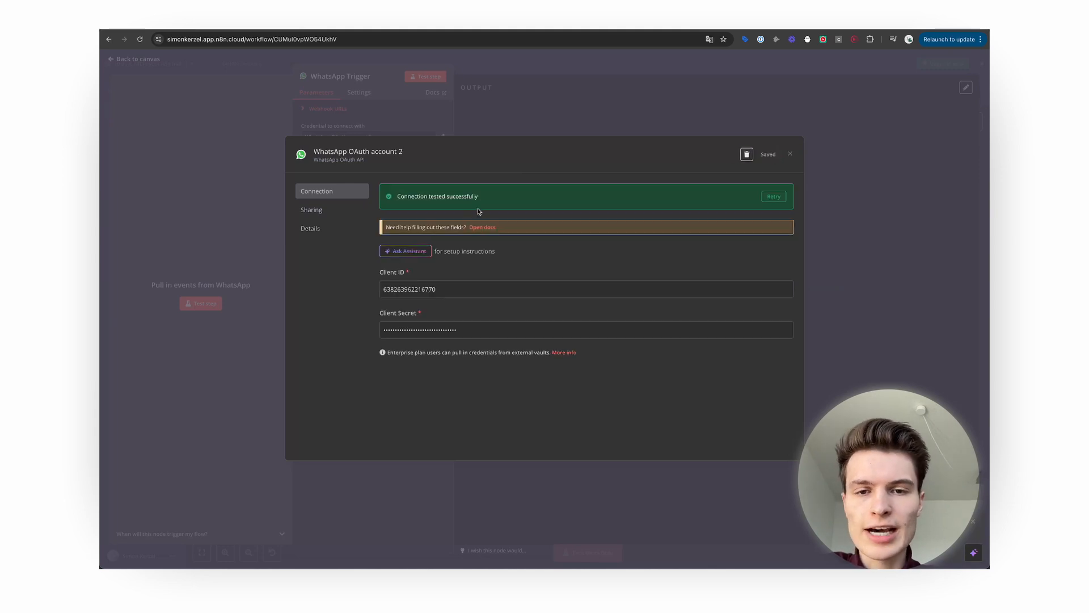
left_click(790, 155)
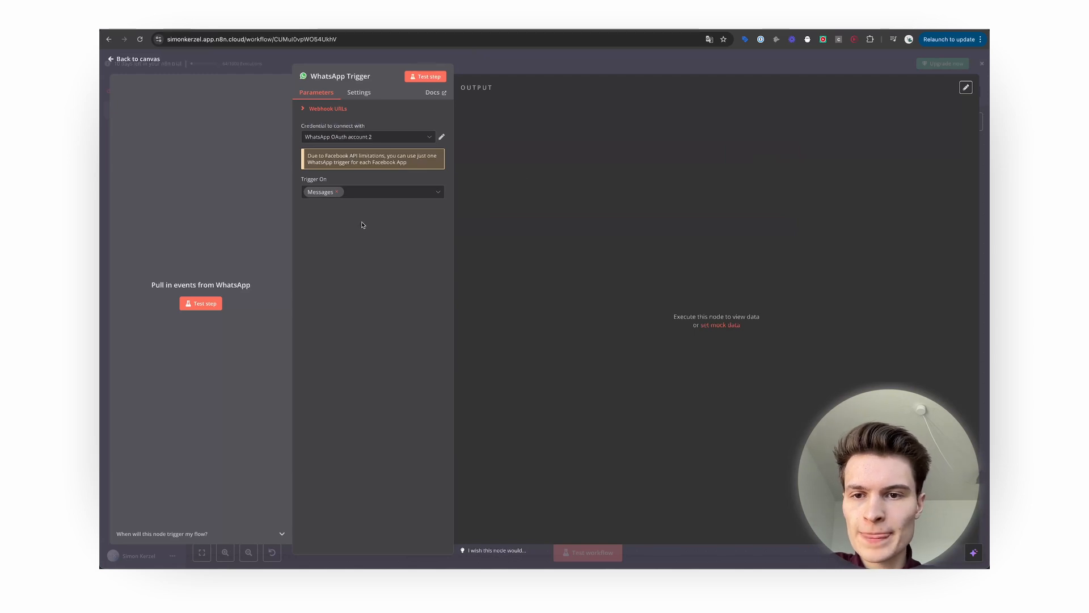
left_click(139, 59)
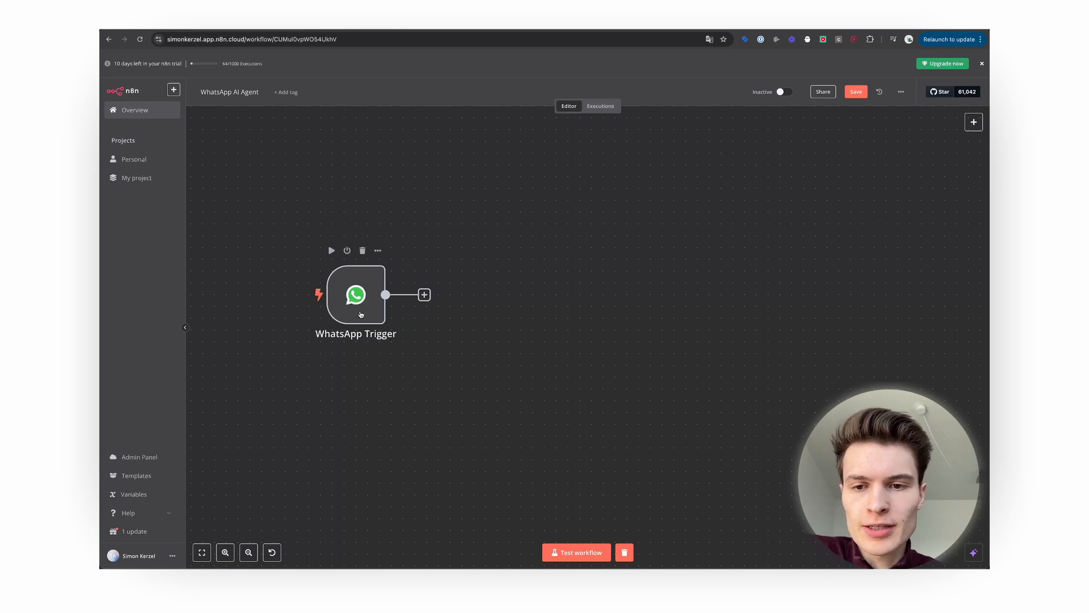
Rename the WhatsApp Trigger node to 'Wait For Message' and close its panel.
double_click(361, 315)
left_click(369, 76)
left_click_drag(429, 76, 389, 73)
key("BackSpace")
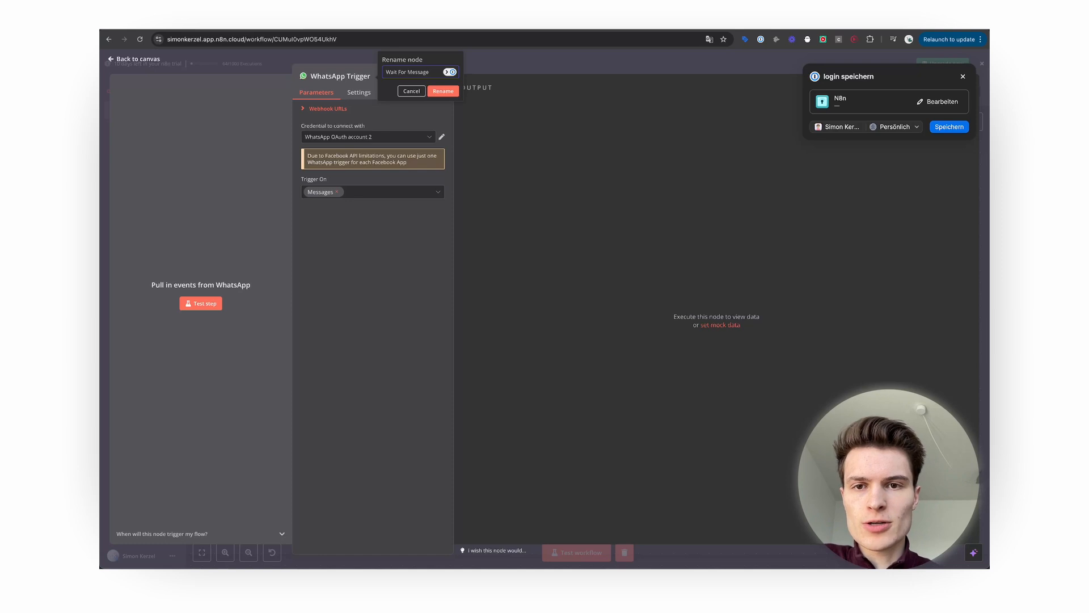
type("Wait For Message")
key("Return")
left_click(132, 58)
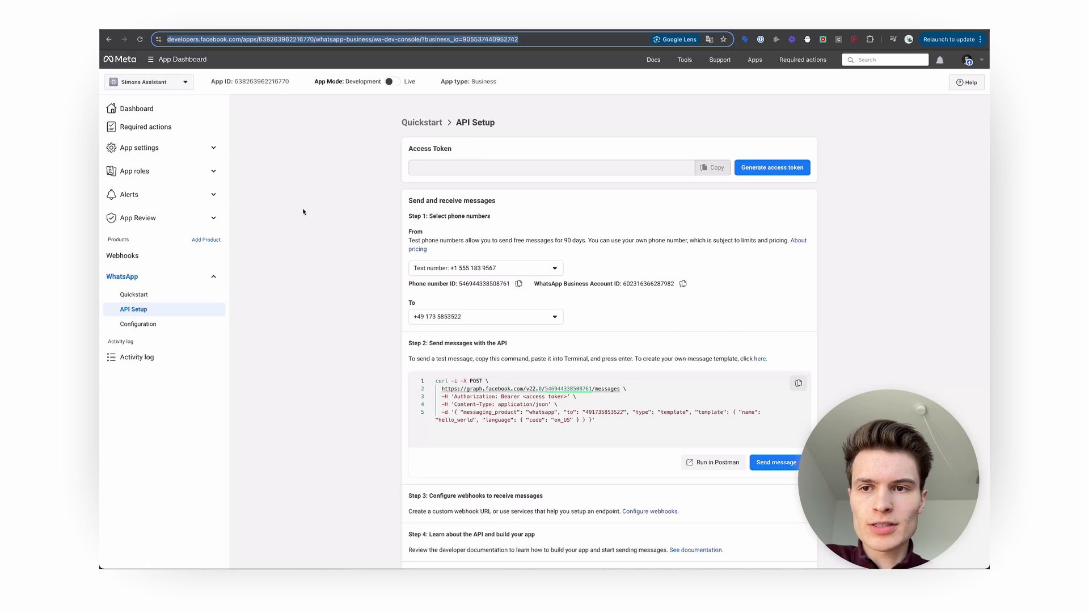
Generate a WhatsApp access token, granting the app access through the Facebook login.
left_click(328, 212)
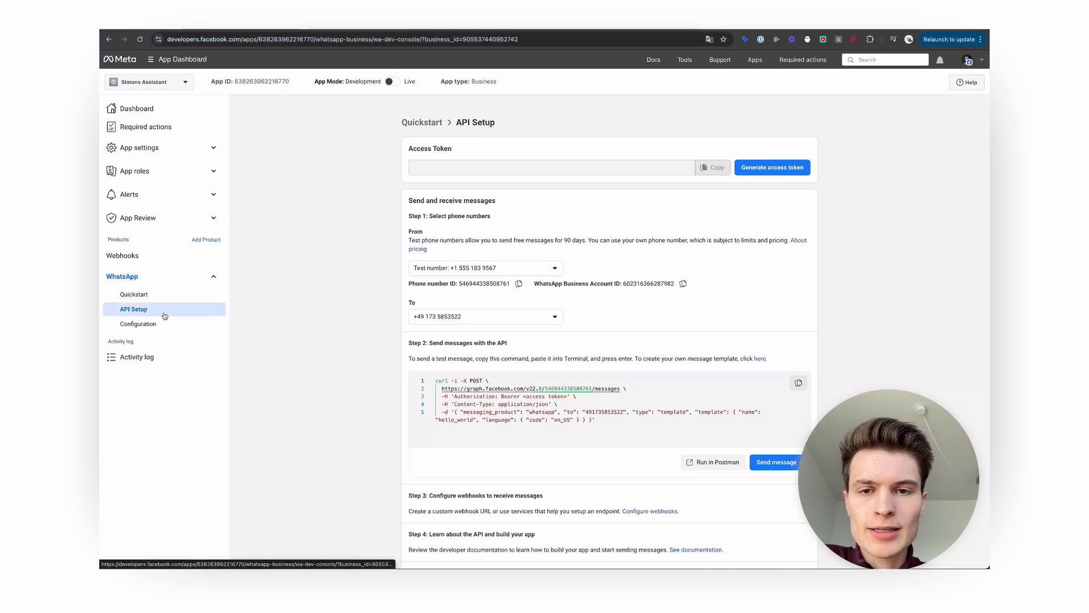
left_click(777, 170)
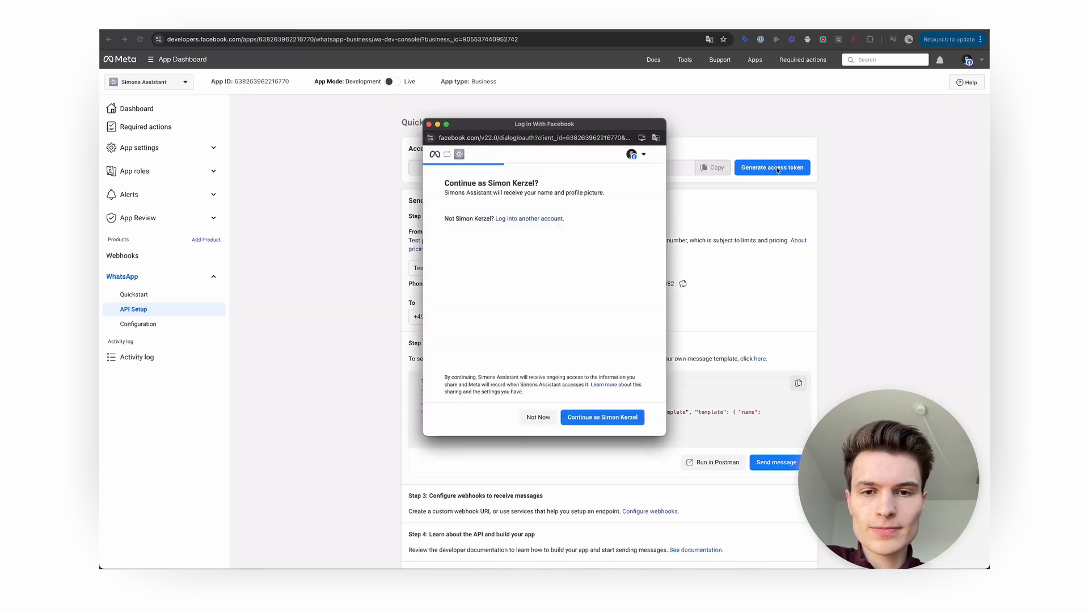
left_click(607, 416)
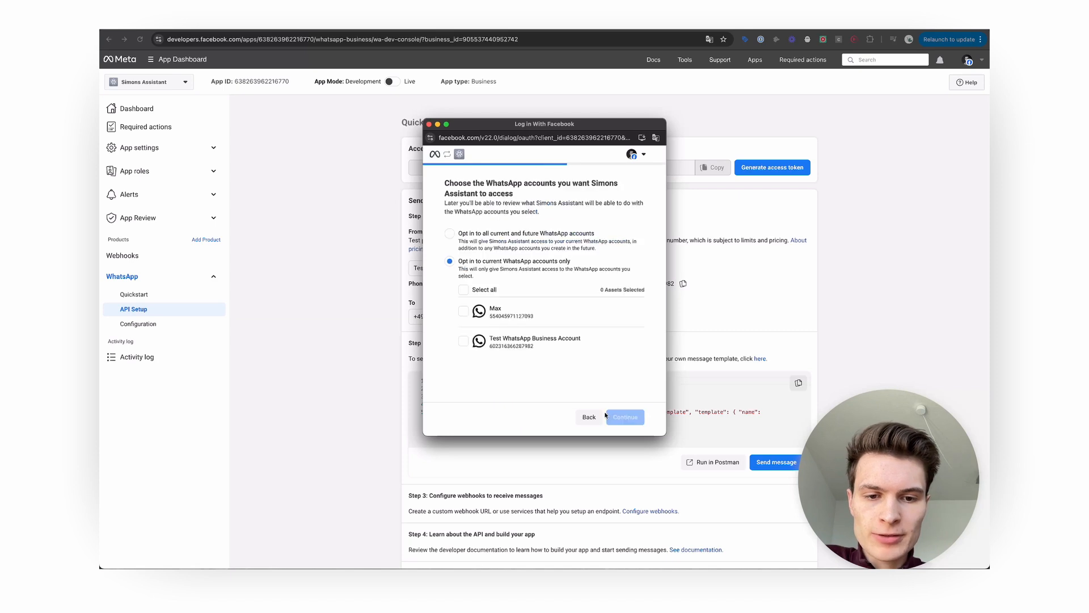
left_click(623, 417)
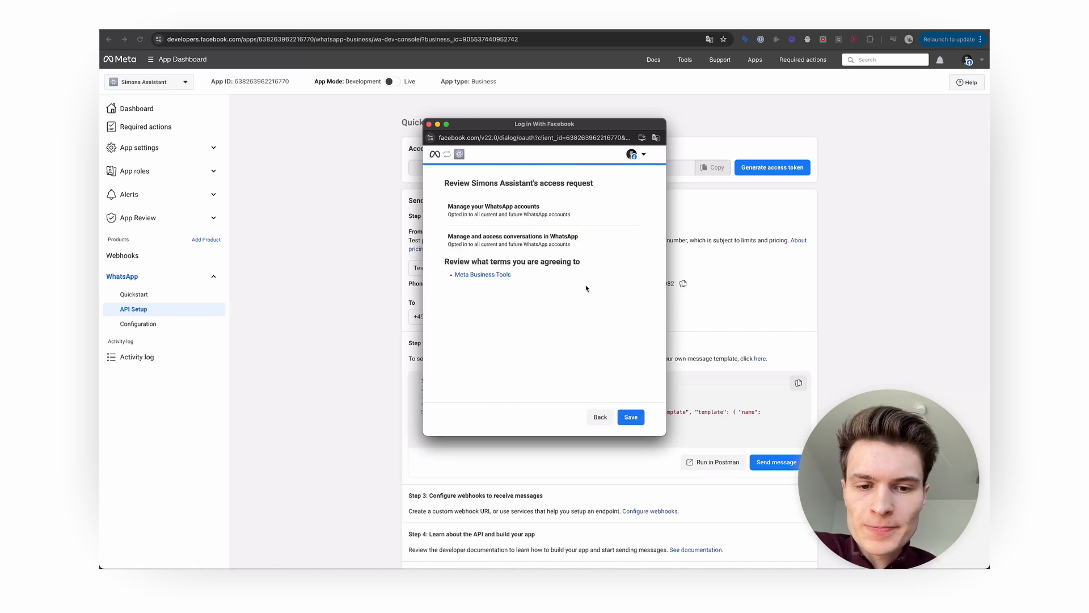
left_click(632, 418)
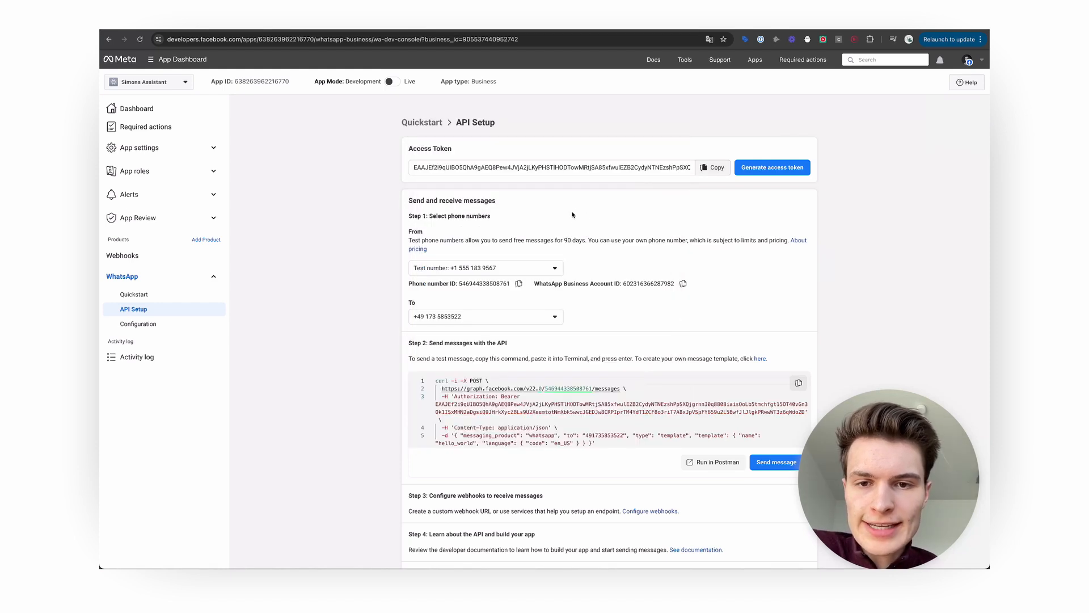
Keep Test Number as sender, check the recipient number, and send the hello_world test message.
scroll(572, 214, "down", 1)
left_click(519, 245)
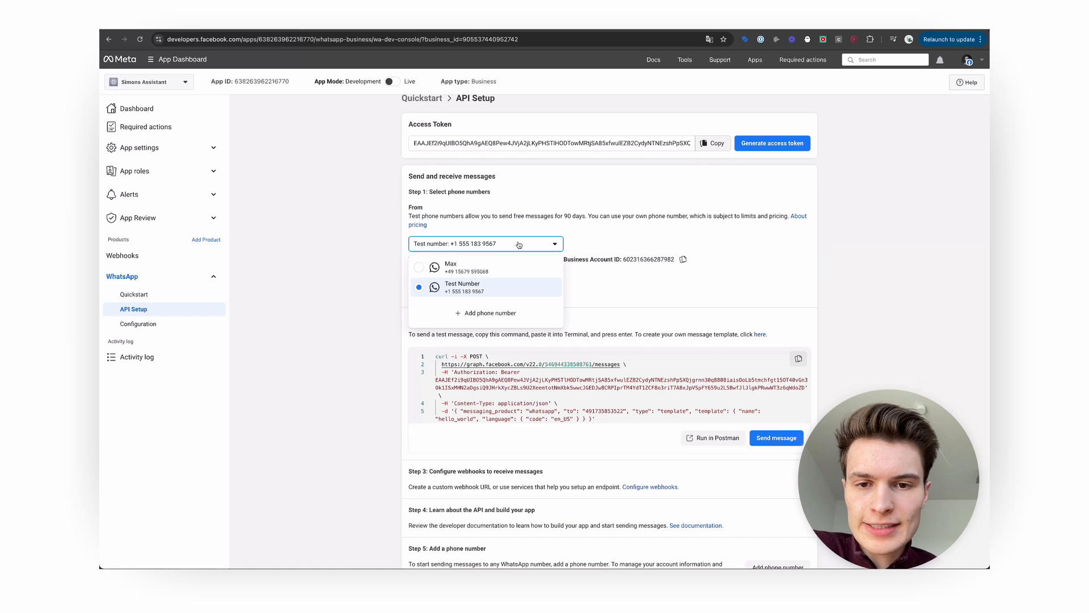
left_click(502, 285)
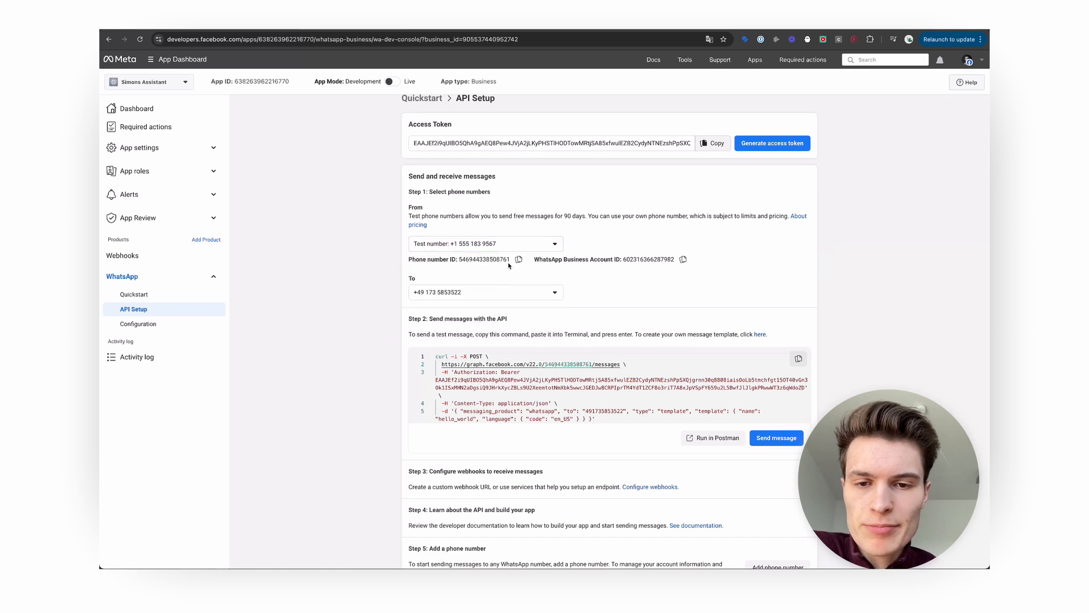
scroll(509, 264, "down", 1)
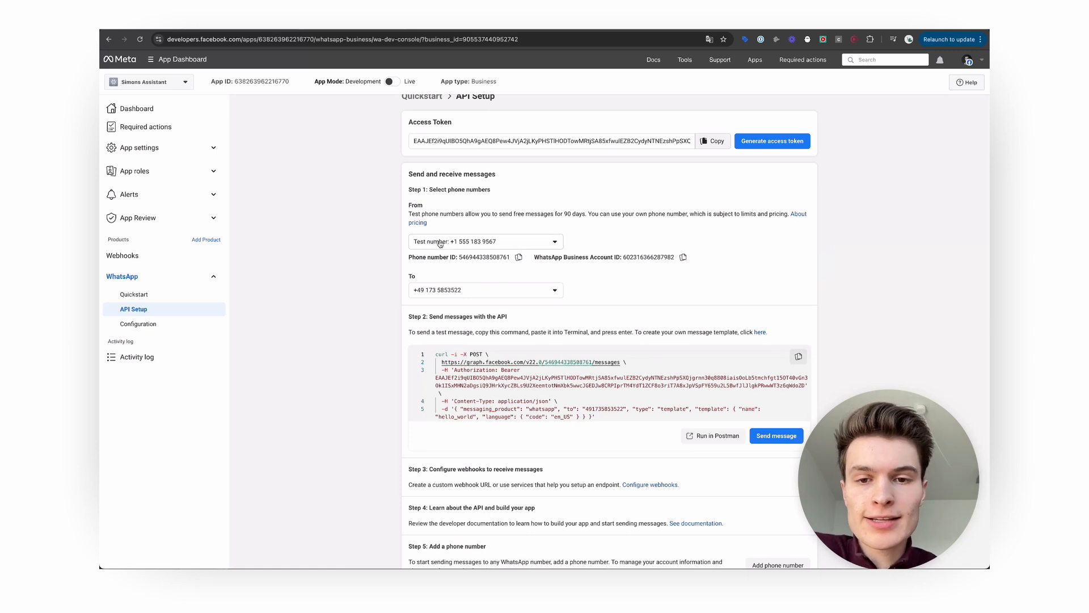
scroll(453, 252, "down", 1)
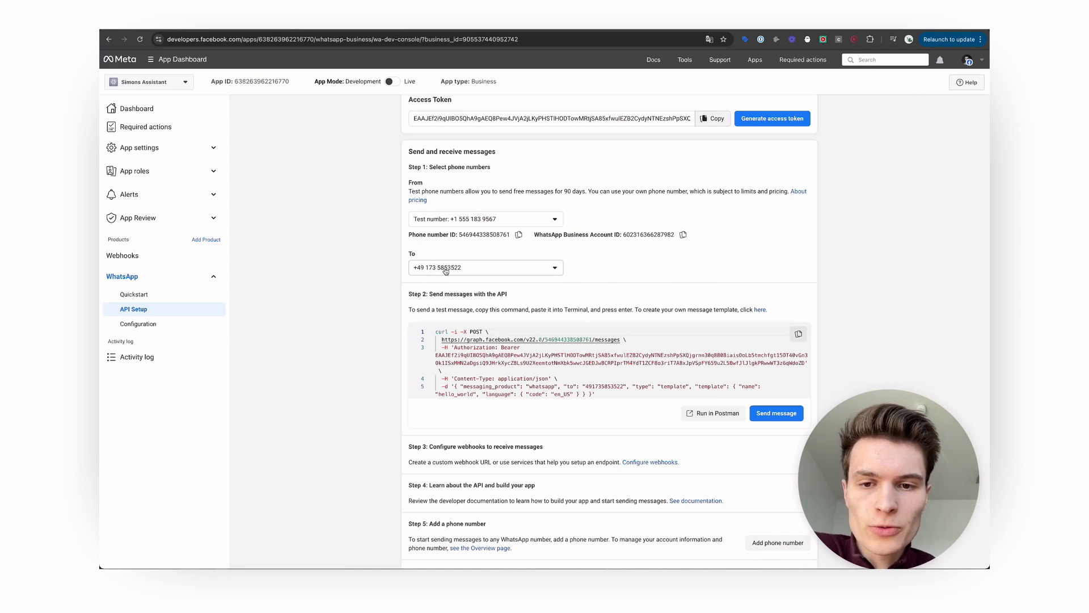
left_click(446, 270)
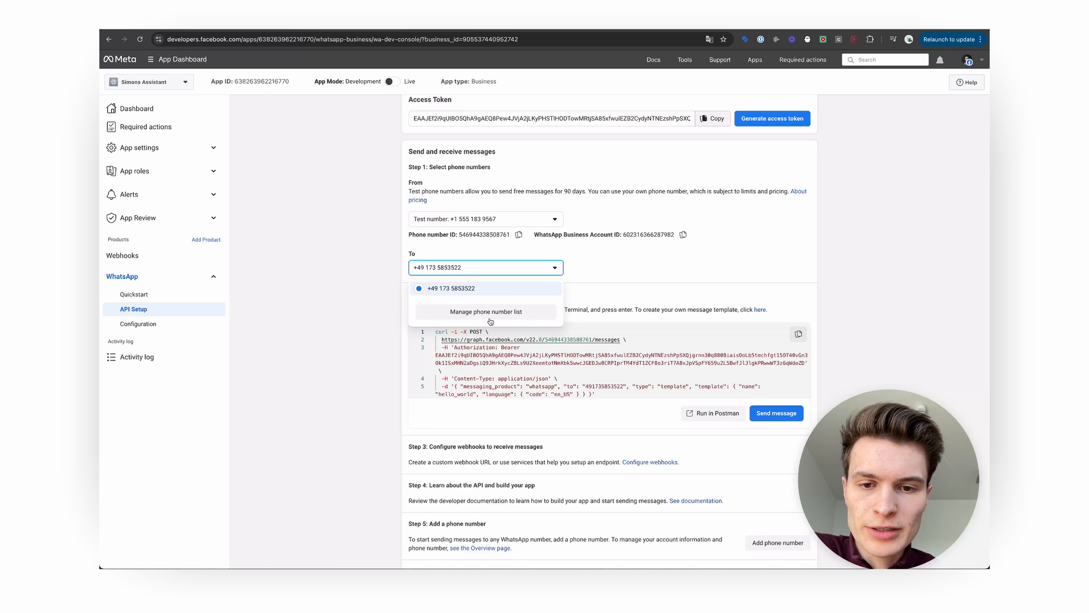
left_click(645, 274)
scroll(644, 274, "down", 1)
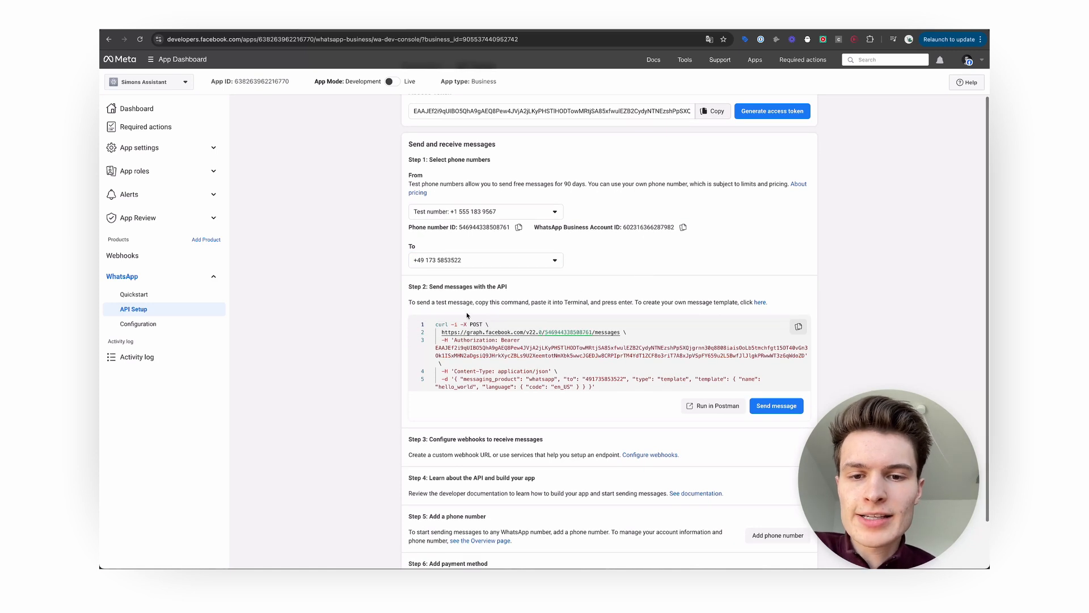
left_click(776, 406)
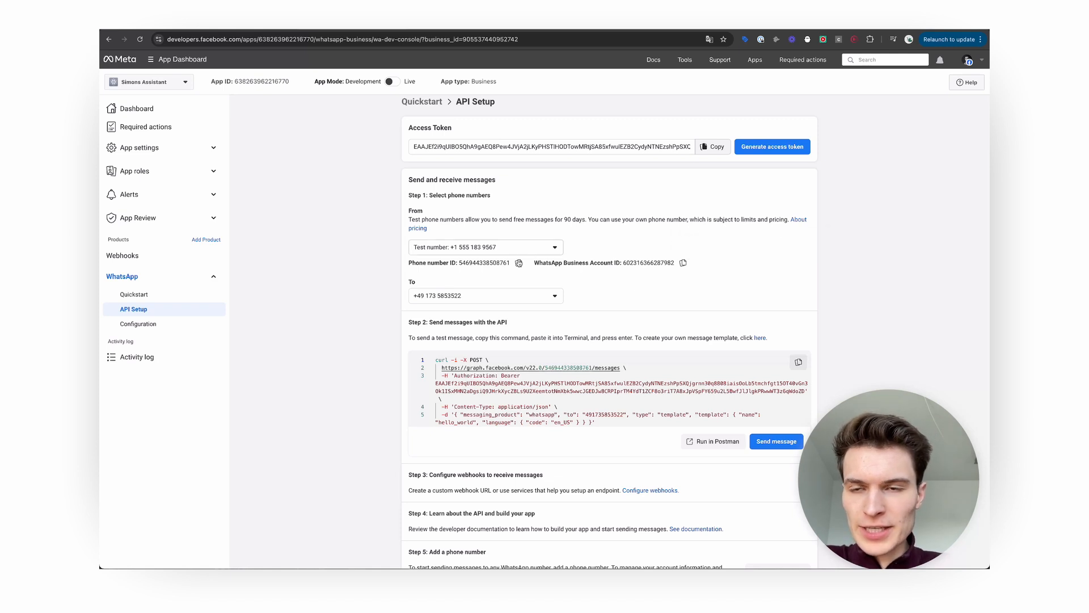
Capture a test WhatsApp message in Wait For Message and inspect it as Table, JSON and Schema.
left_click(256, 26)
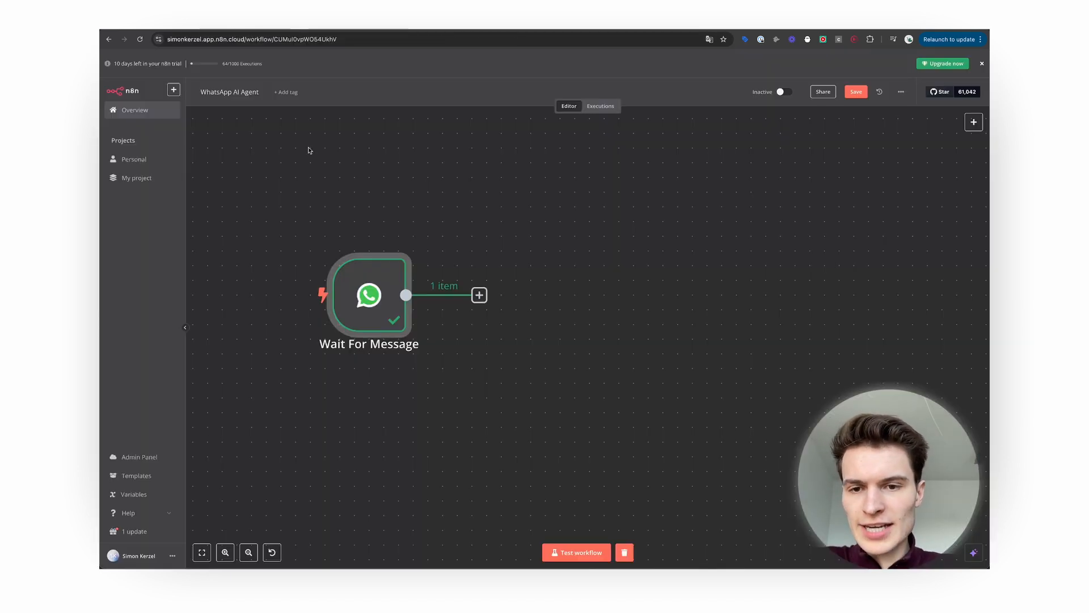
double_click(383, 320)
left_click(200, 304)
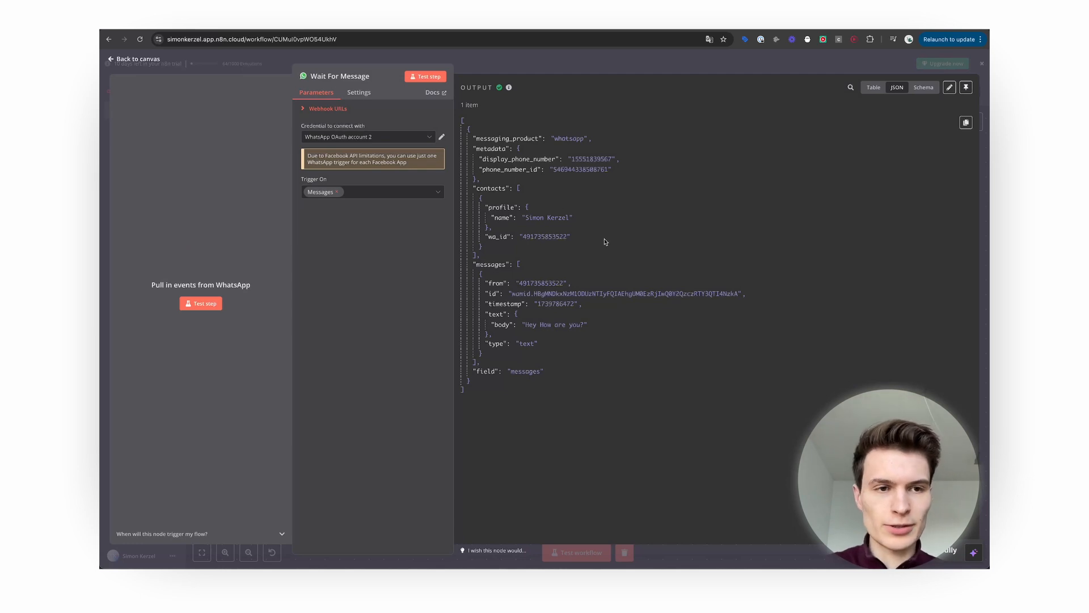
left_click(873, 88)
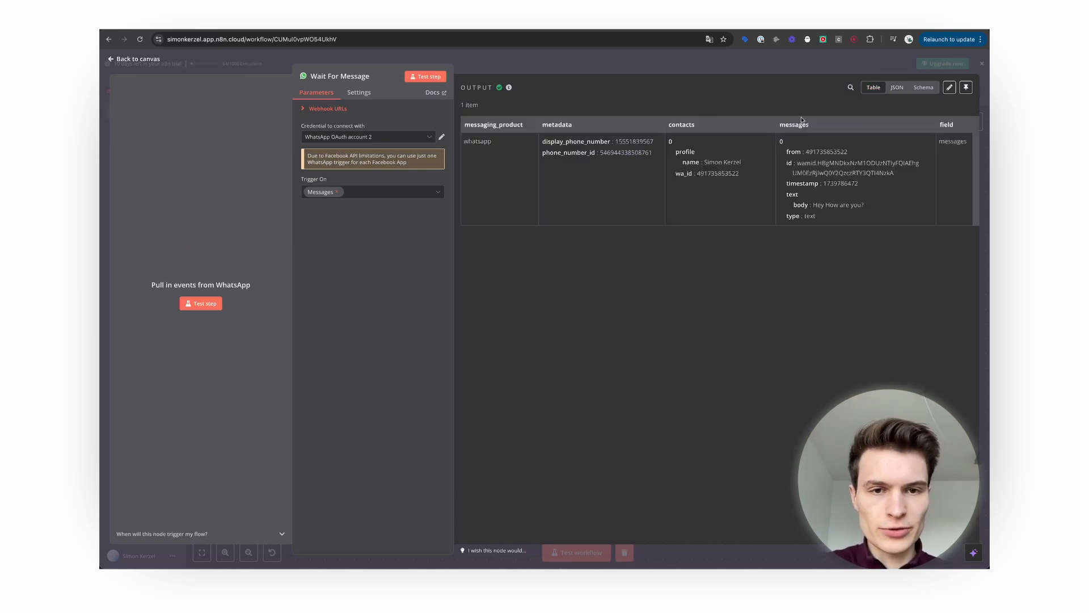
left_click(896, 88)
left_click(924, 88)
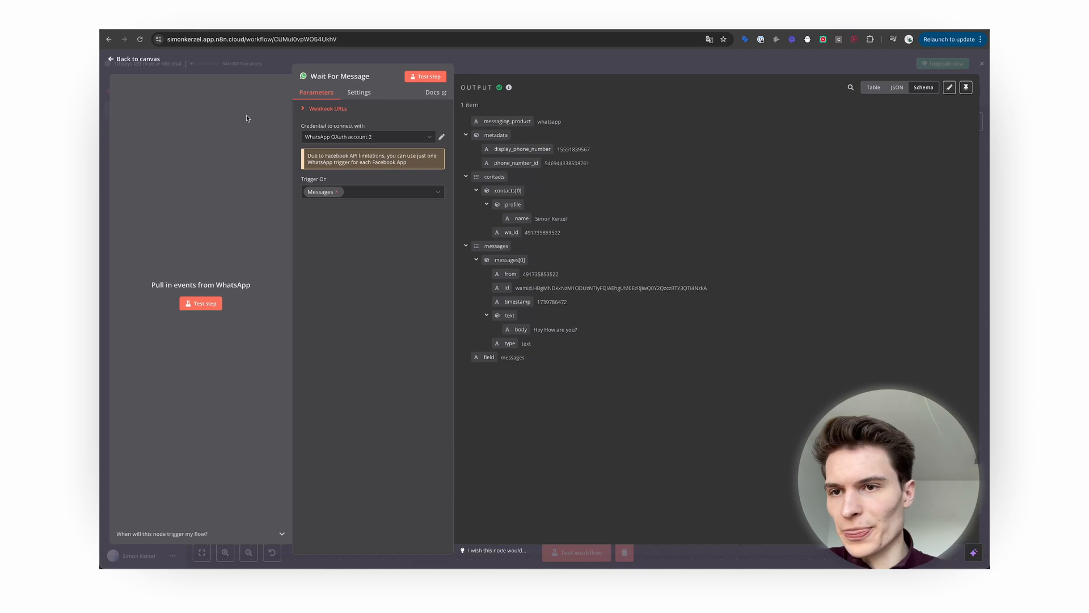
left_click(137, 59)
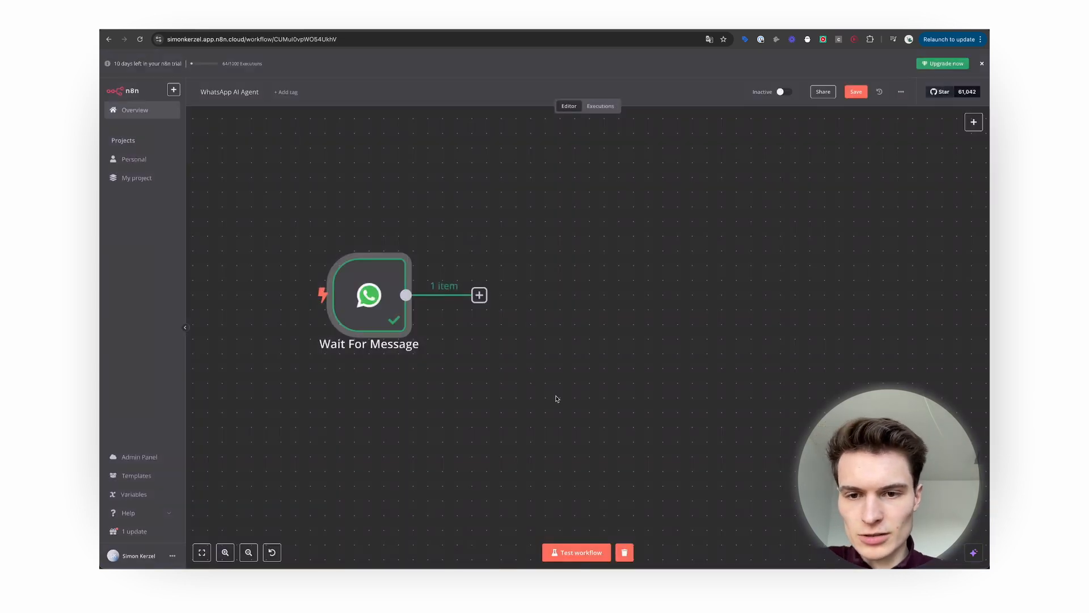
left_click_drag(374, 319, 333, 318)
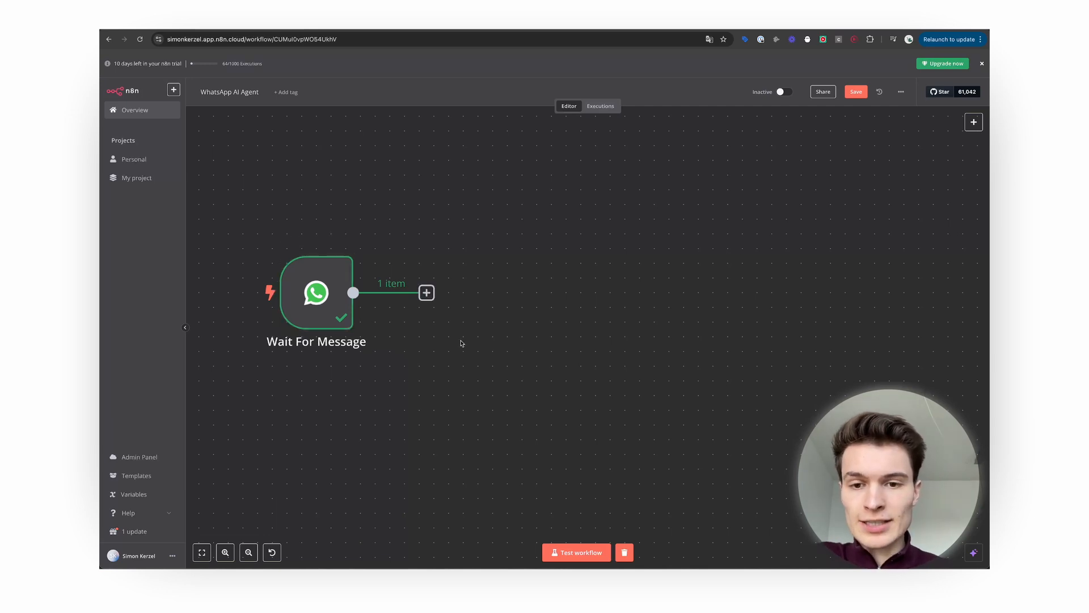
Add a Split Out node on the 'messages' field and test it, yielding one 'Hey How are you?' item.
left_click(426, 292)
type("split")
key("Return")
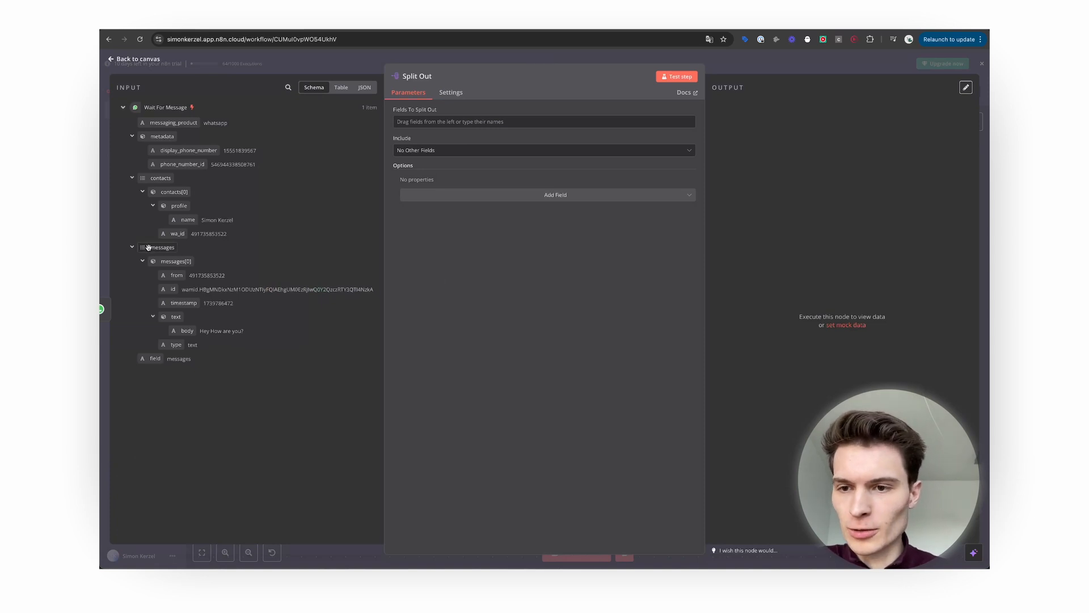
left_click_drag(150, 249, 412, 121)
left_click(687, 77)
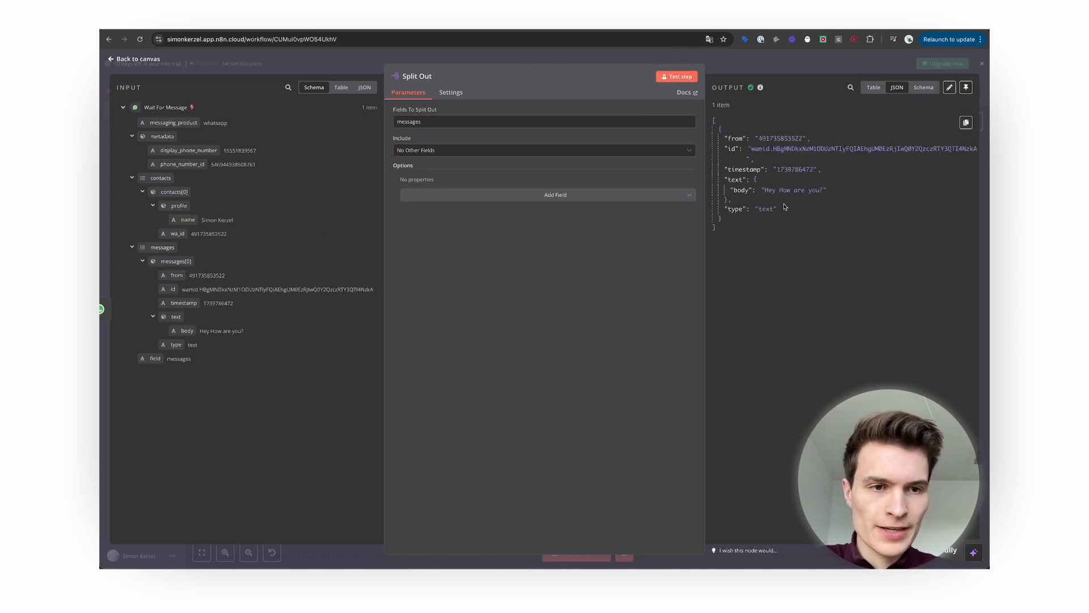
left_click(924, 88)
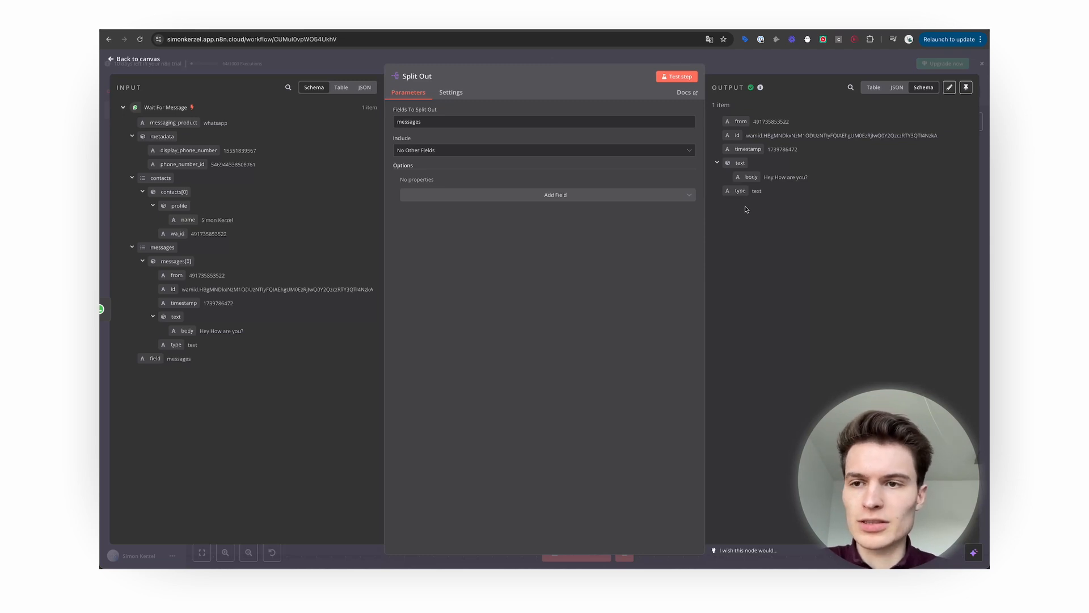
key("Escape")
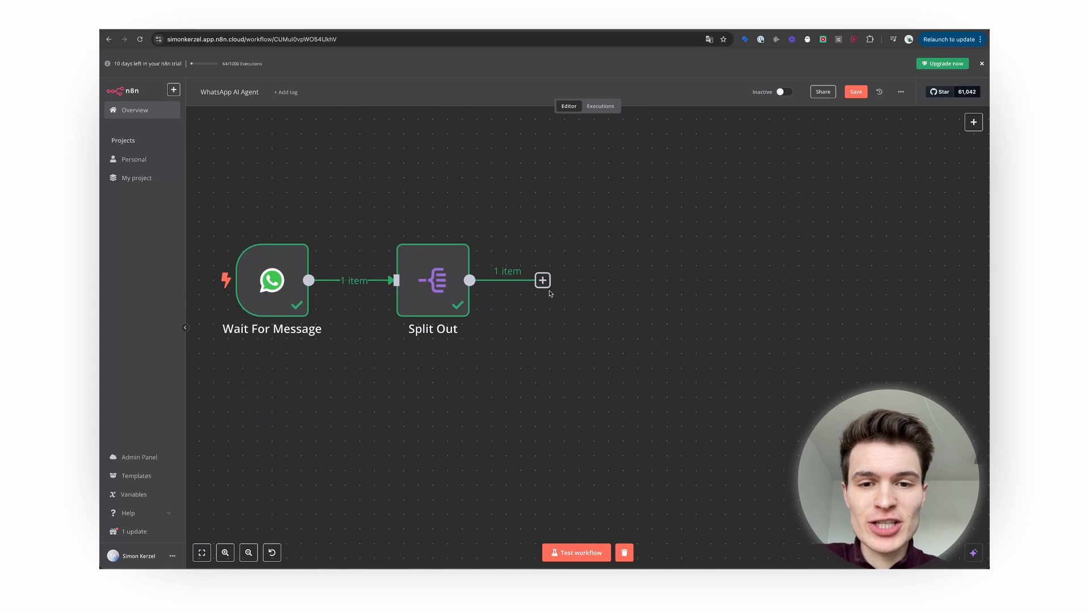
Add a Switch after Split Out with an 'is true' rule on the audio-type expression, output renamed Audio Message.
left_click(543, 280)
type("switch")
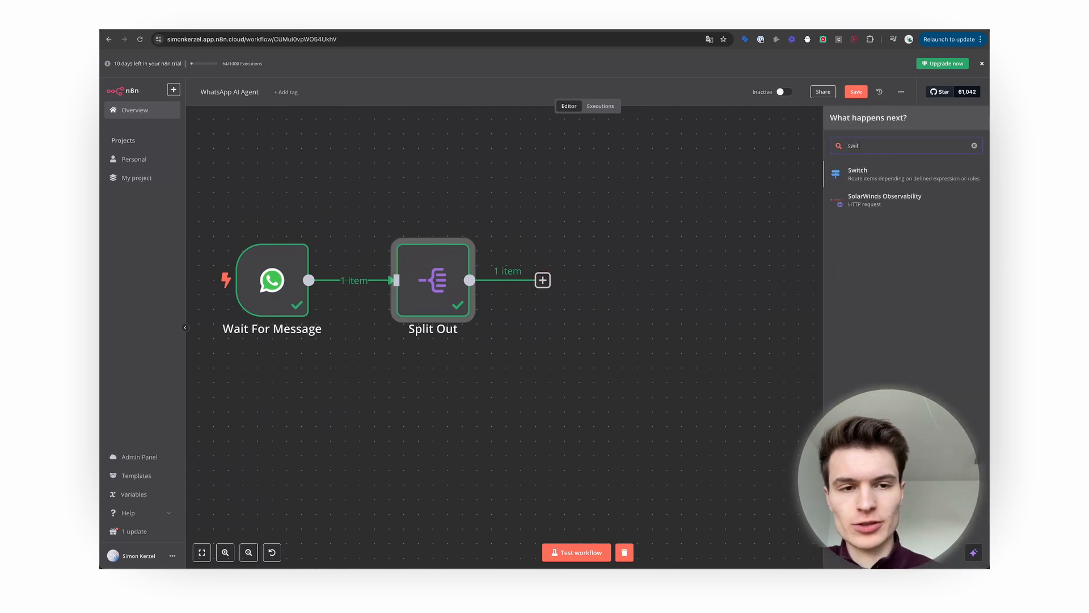
left_click(912, 178)
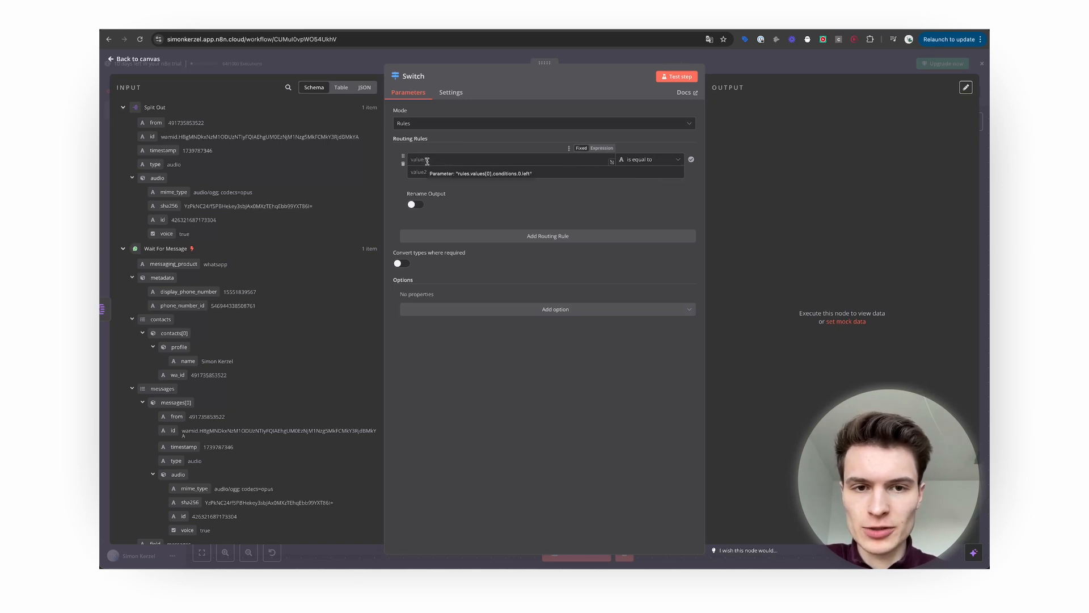
left_click(651, 160)
mouse_move(653, 232)
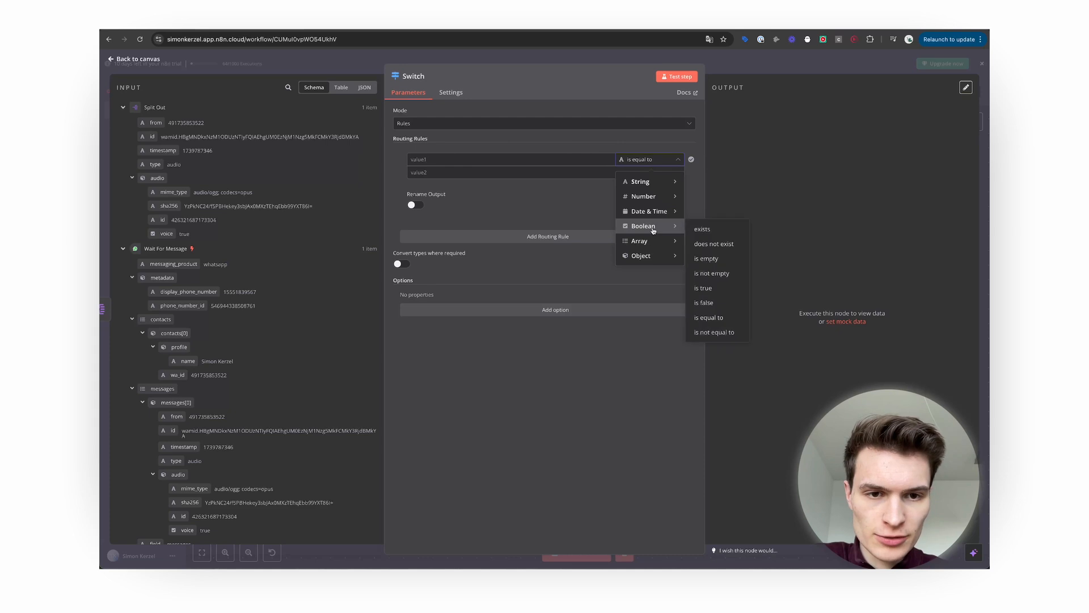
left_click(709, 287)
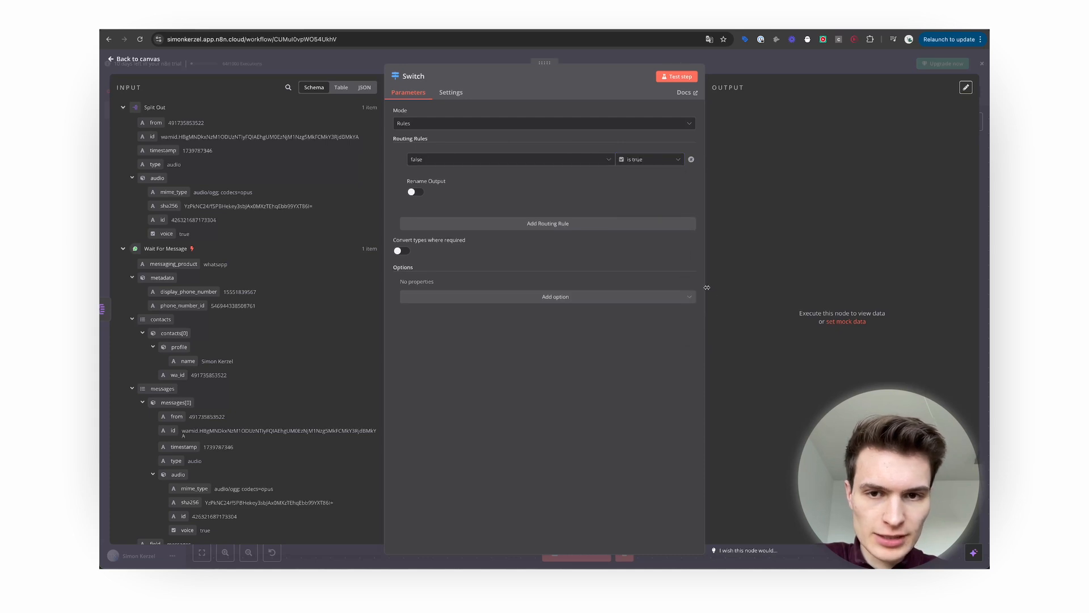
left_click(451, 161)
left_click(604, 152)
left_click_drag(477, 161, 405, 165)
type("{{ $json.type == 'audio' && Boolean($json.audio)}}")
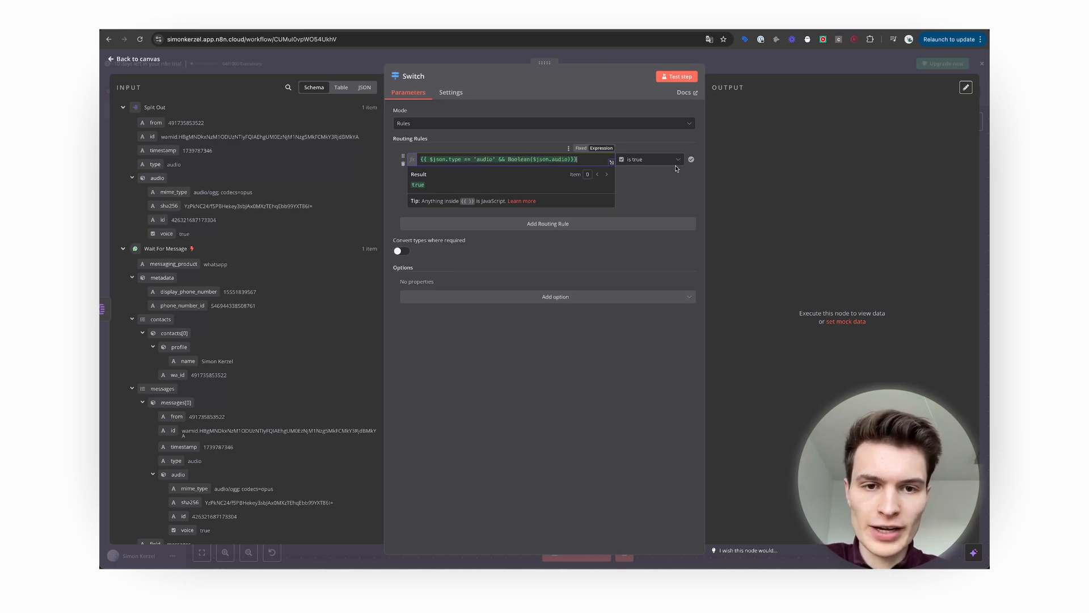
left_click(644, 192)
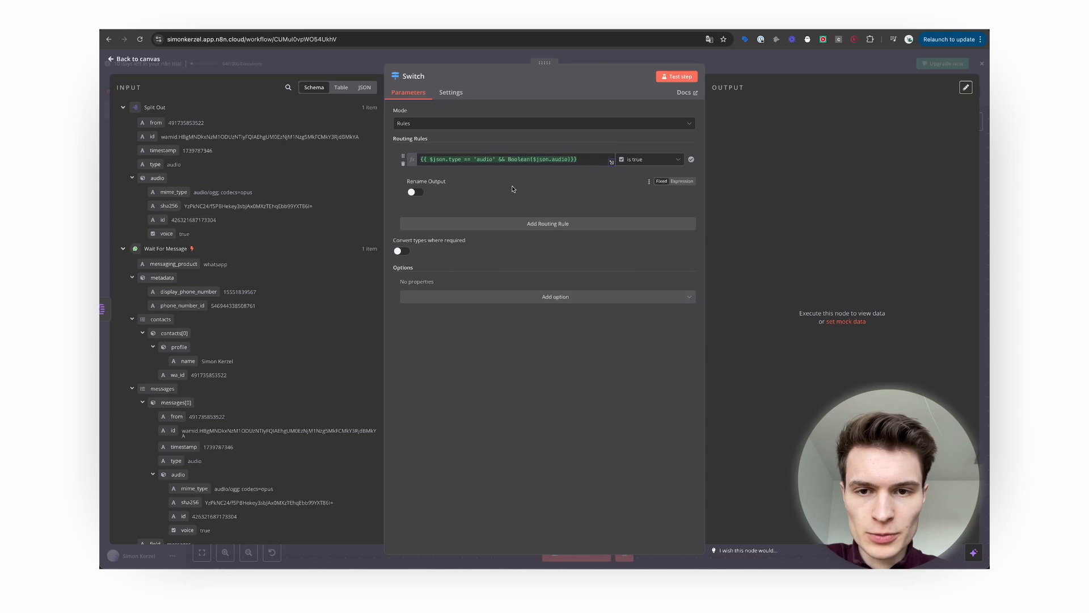
left_click(420, 192)
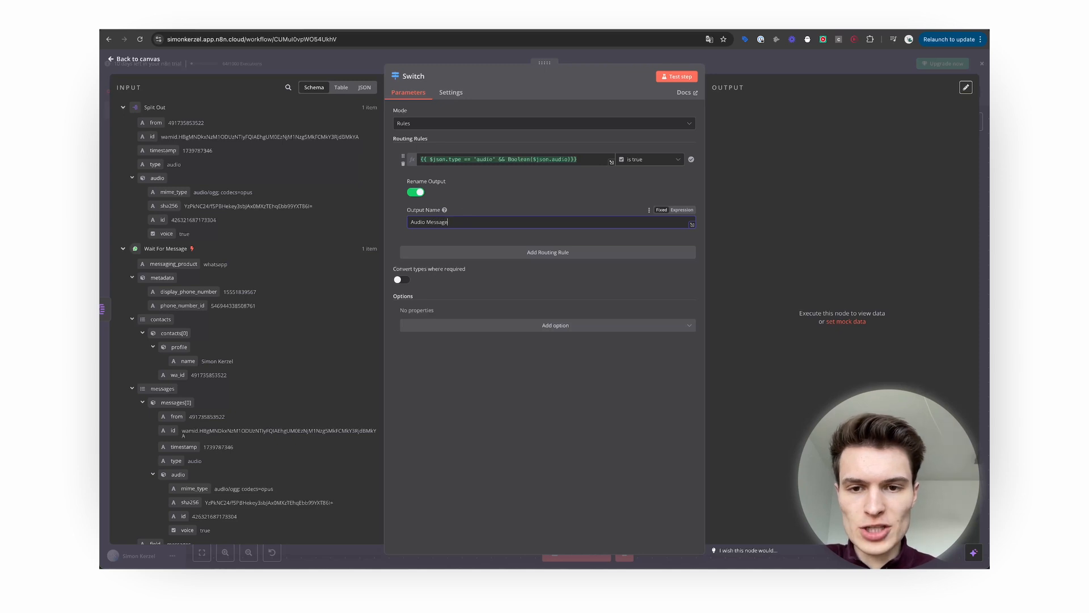
Add a Fallback Output as Extra Output, renamed Text Message.
left_click(515, 251)
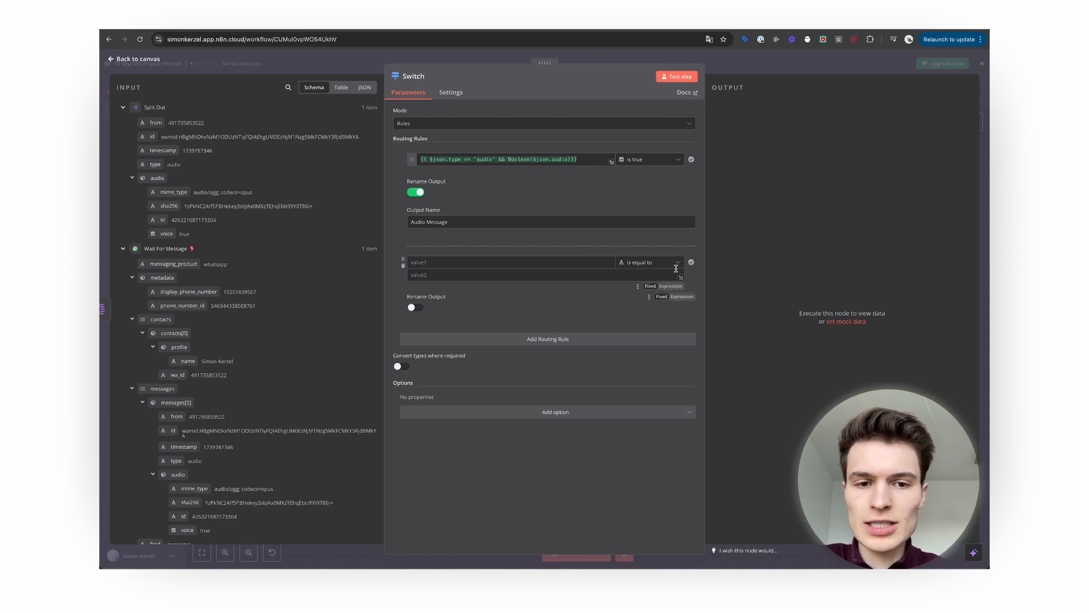
left_click(402, 265)
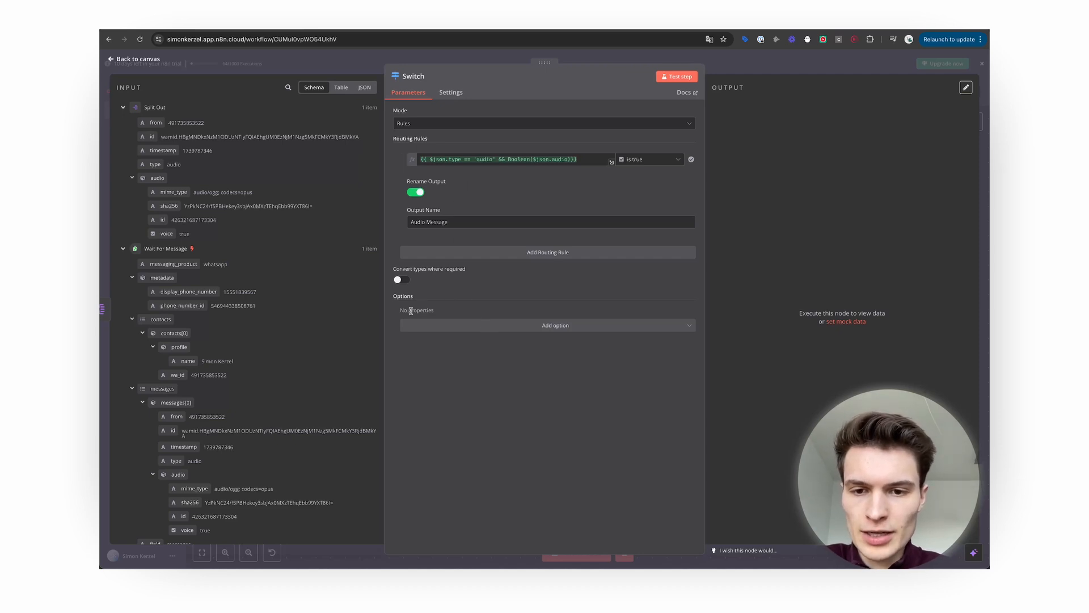
left_click(451, 326)
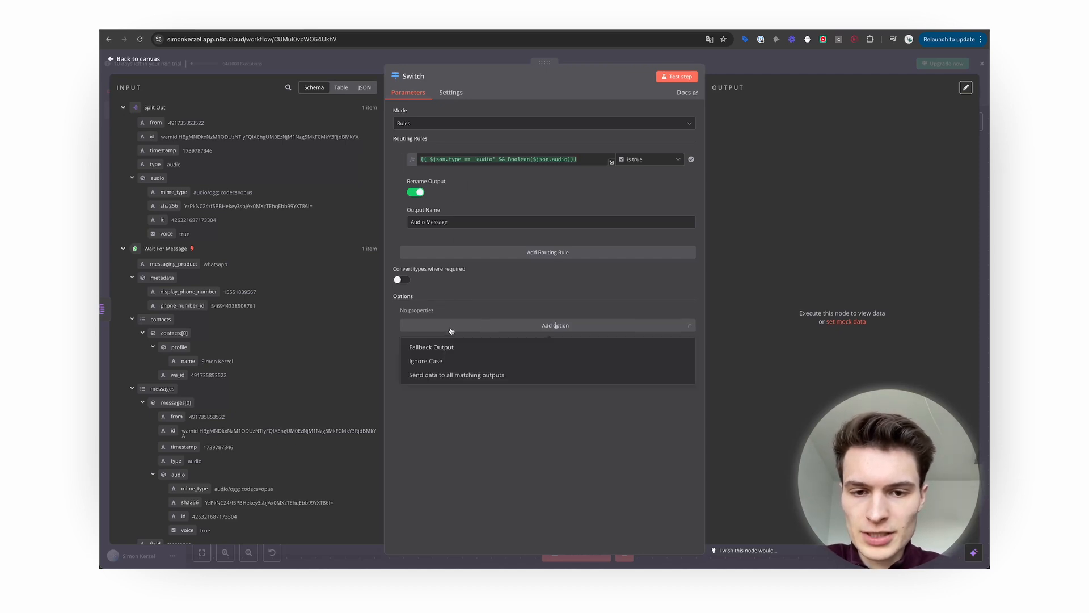
left_click(471, 348)
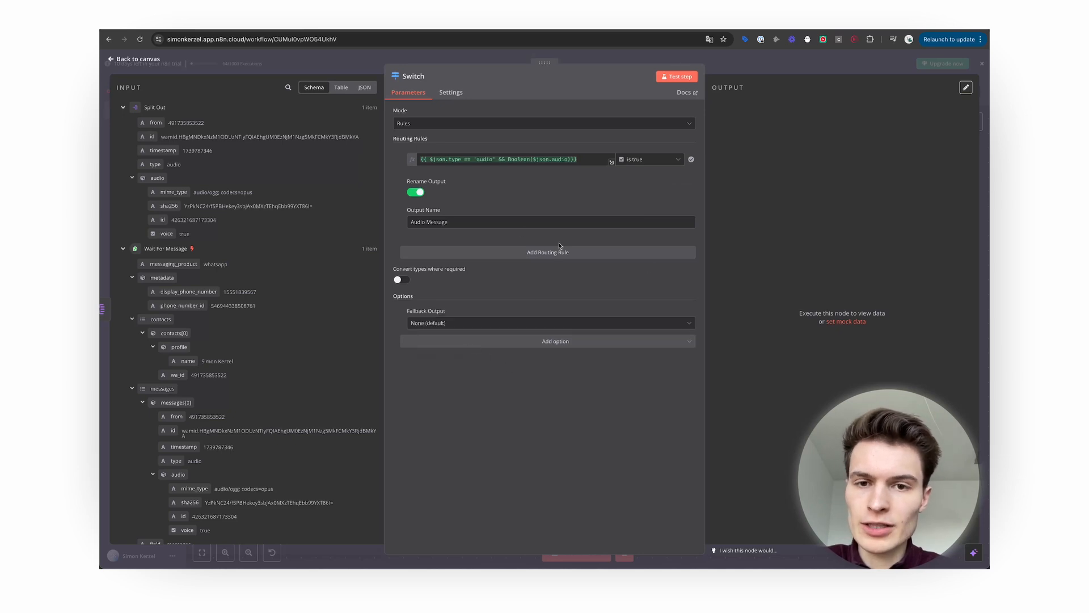
left_click(458, 325)
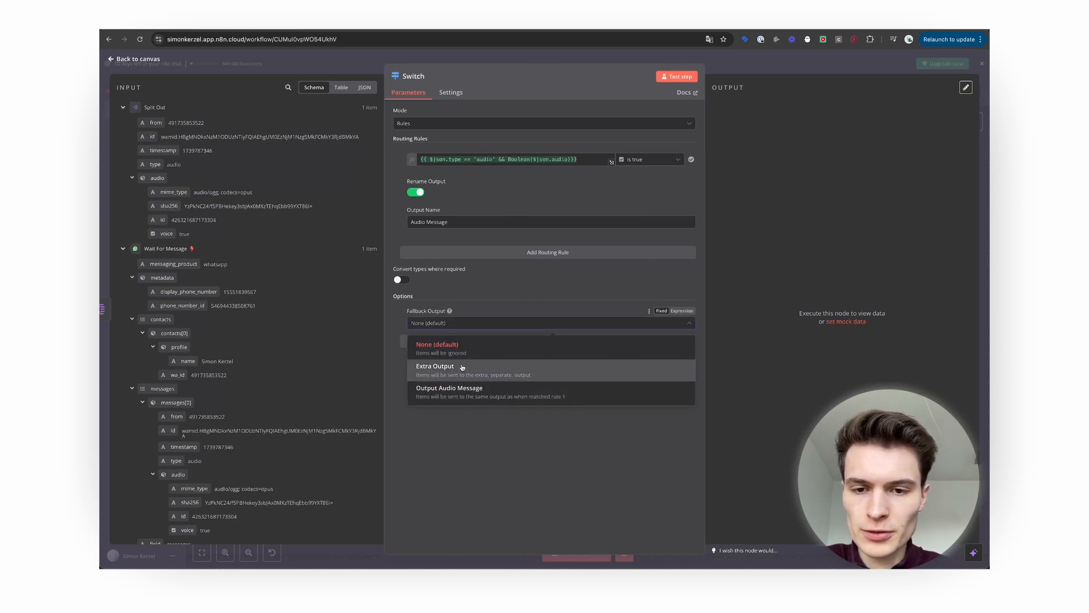
left_click(462, 368)
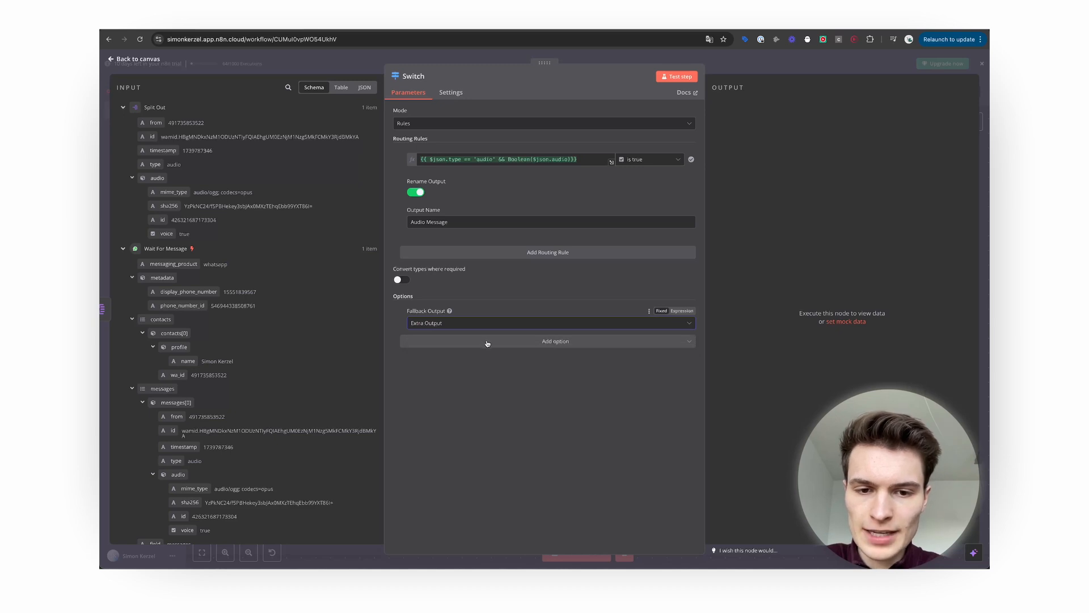
left_click(486, 343)
left_click(479, 376)
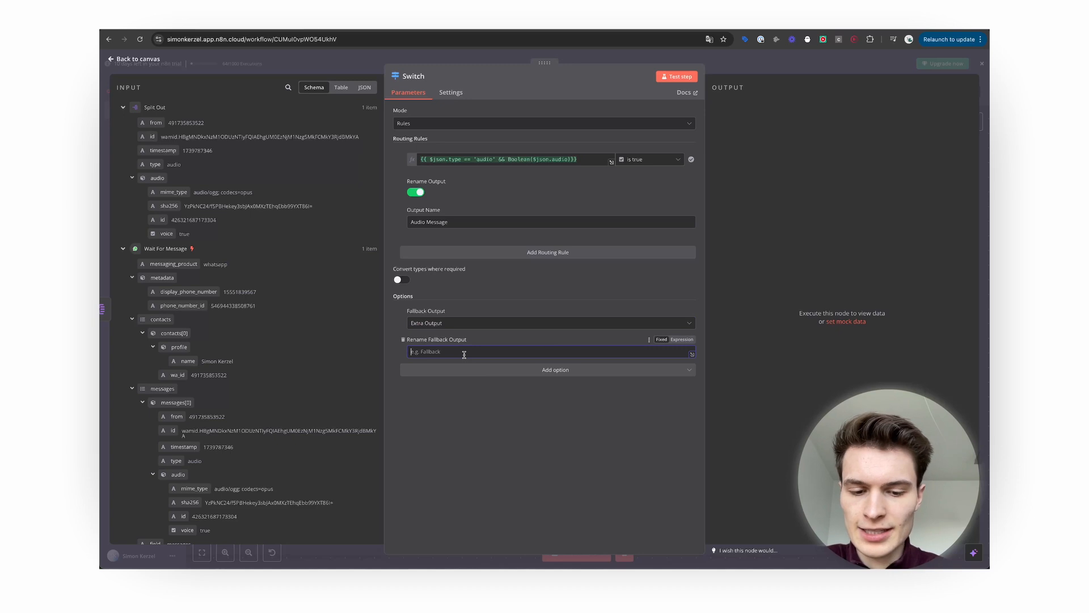
type("Text Message")
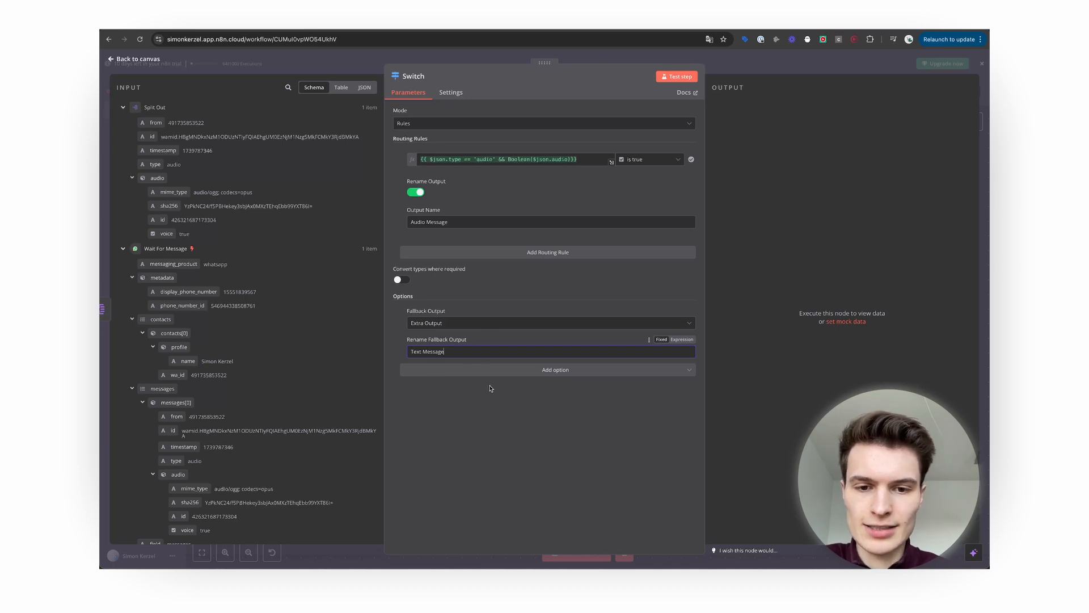
key("Escape")
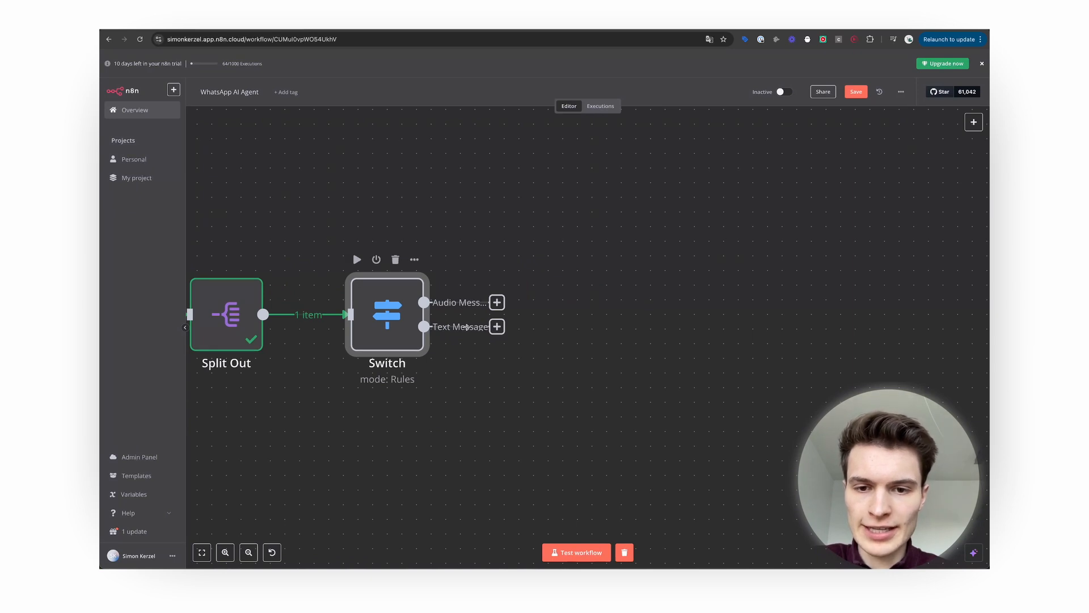
Attach a WhatsApp Business Cloud media download node to the Audio Message output.
scroll(481, 327, "right", 3)
scroll(481, 327, "up", 2)
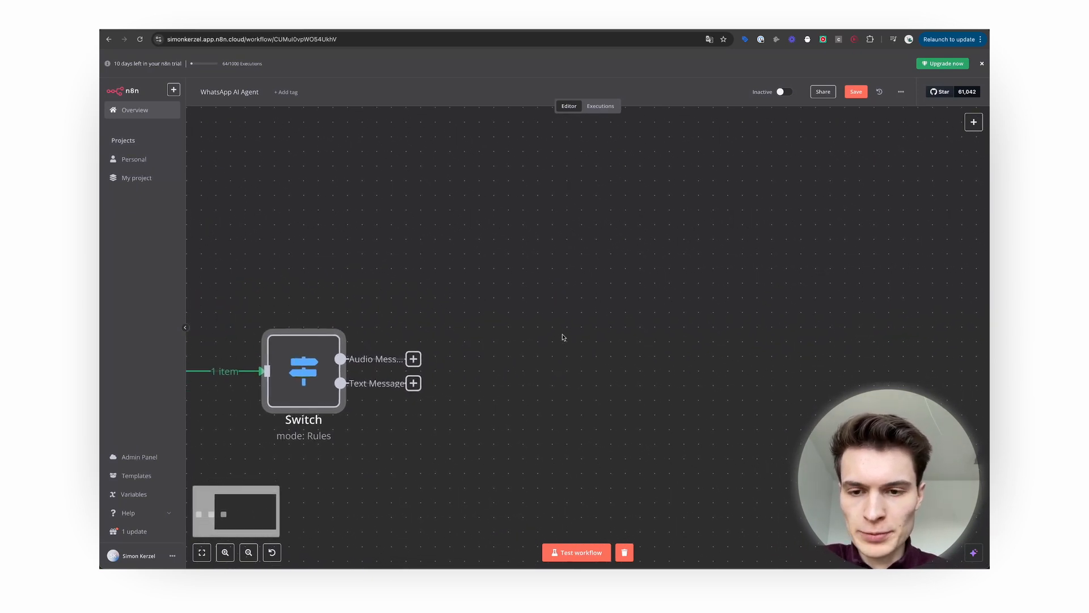
left_click_drag(411, 358, 461, 232)
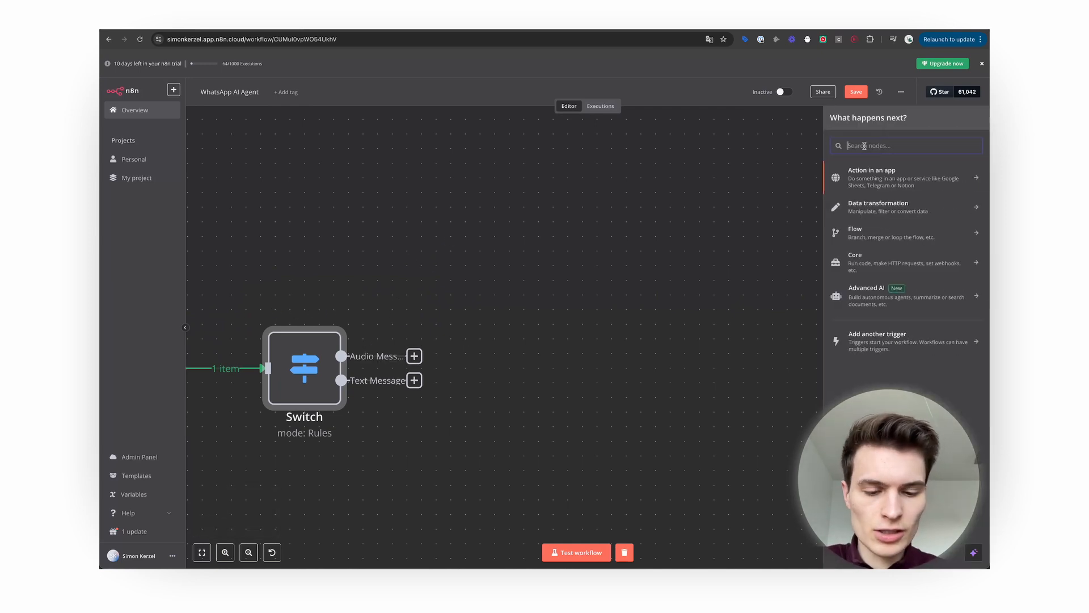
type("whatsapp")
left_click(904, 181)
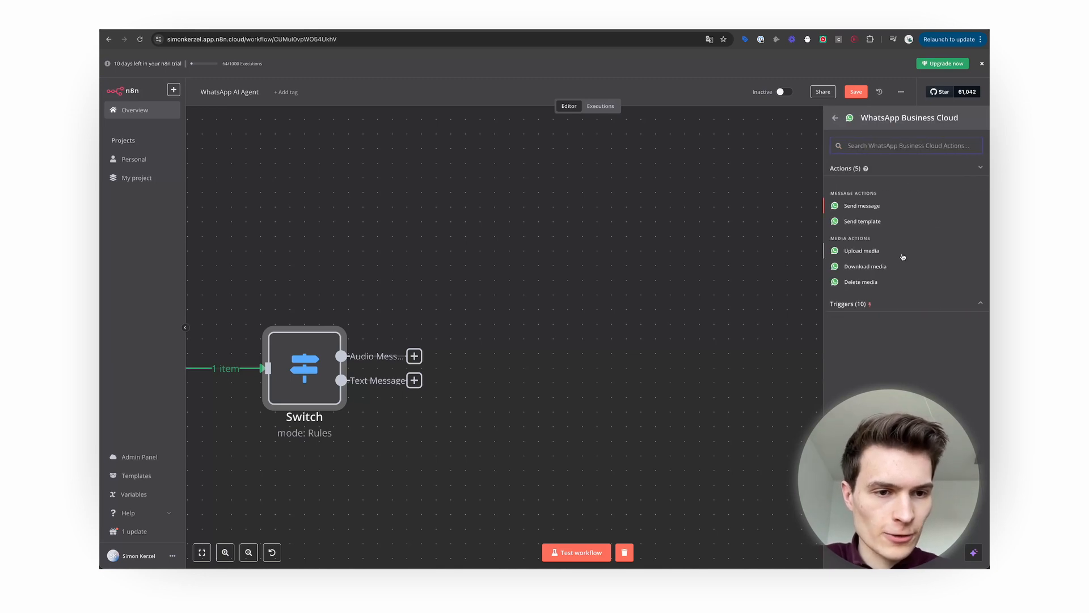
left_click(865, 266)
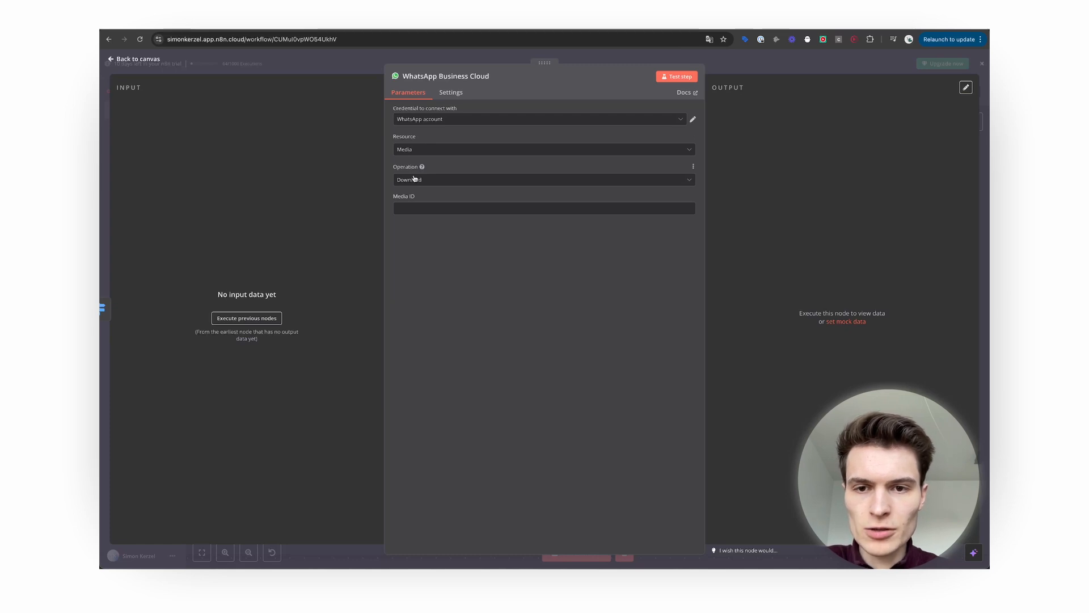
Set the Media ID to the {{ $json.audio.id }} expression.
left_click(421, 209)
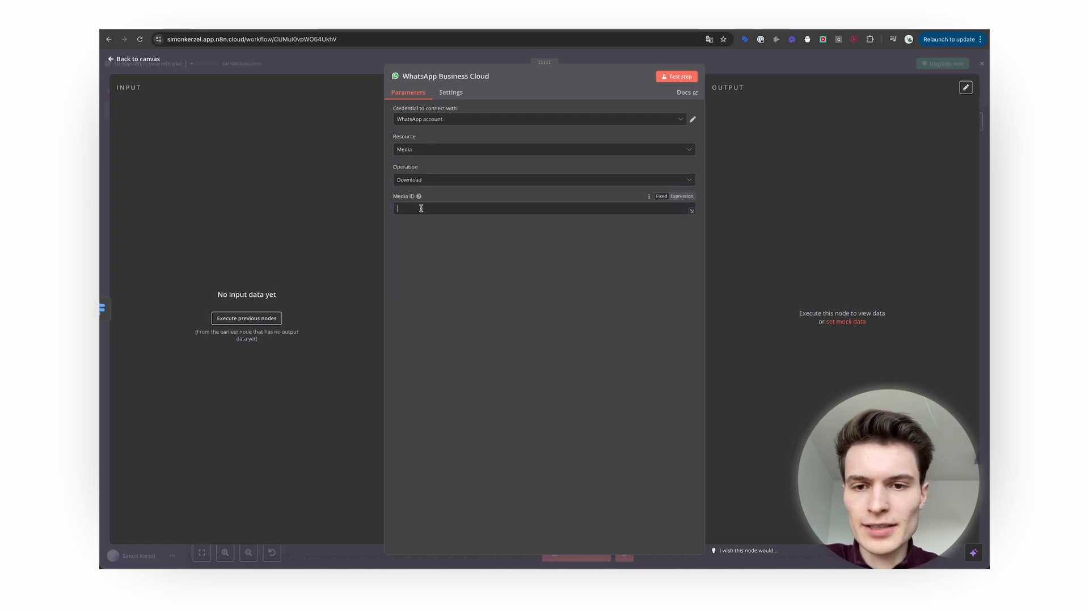
left_click(681, 196)
type("{{ $json.audio.id }}")
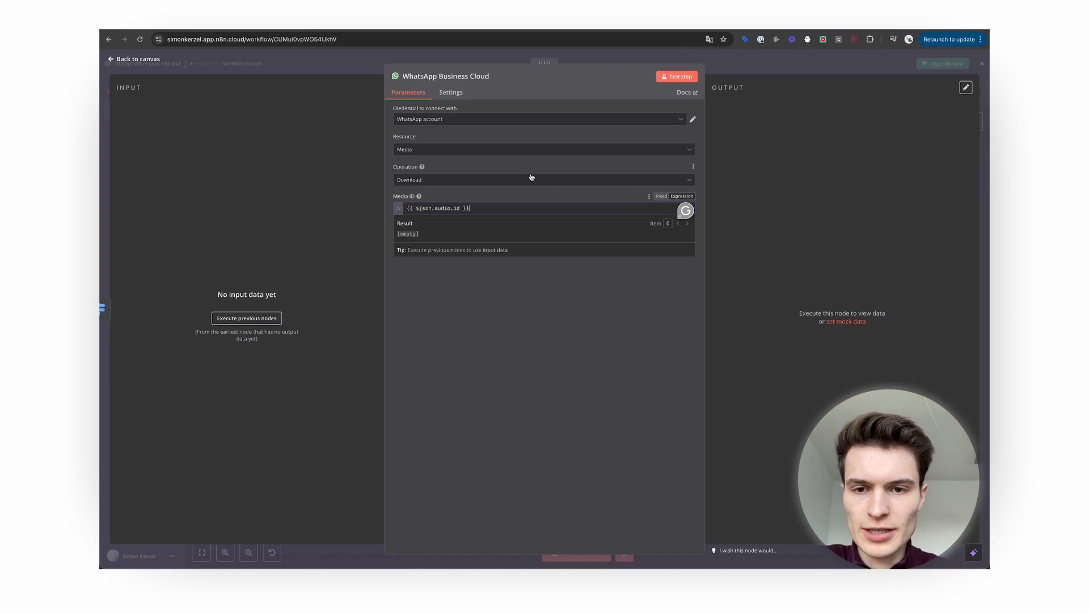
left_click(497, 338)
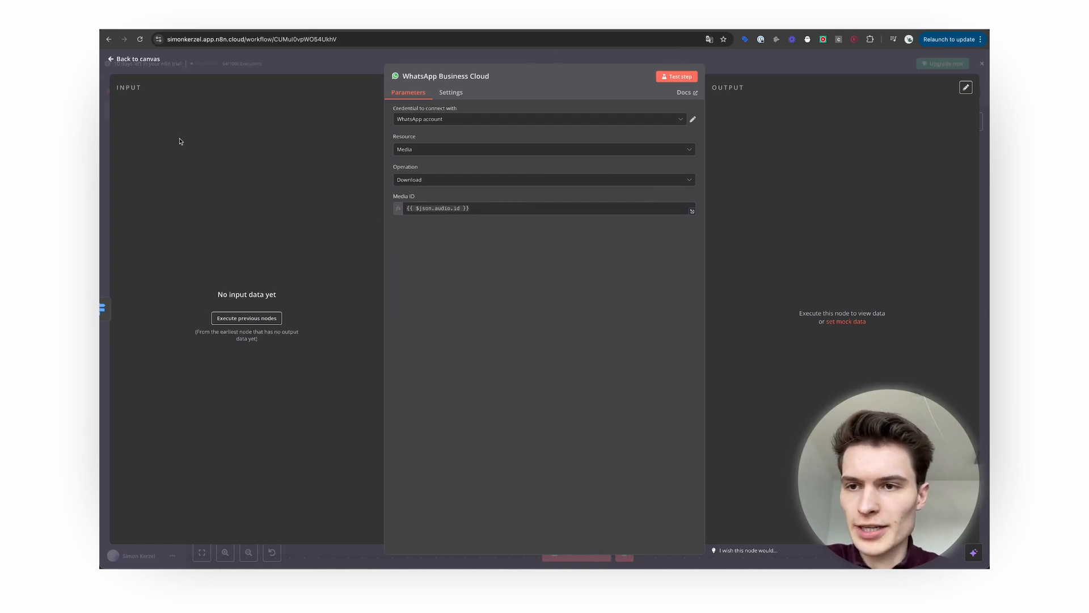
left_click(146, 60)
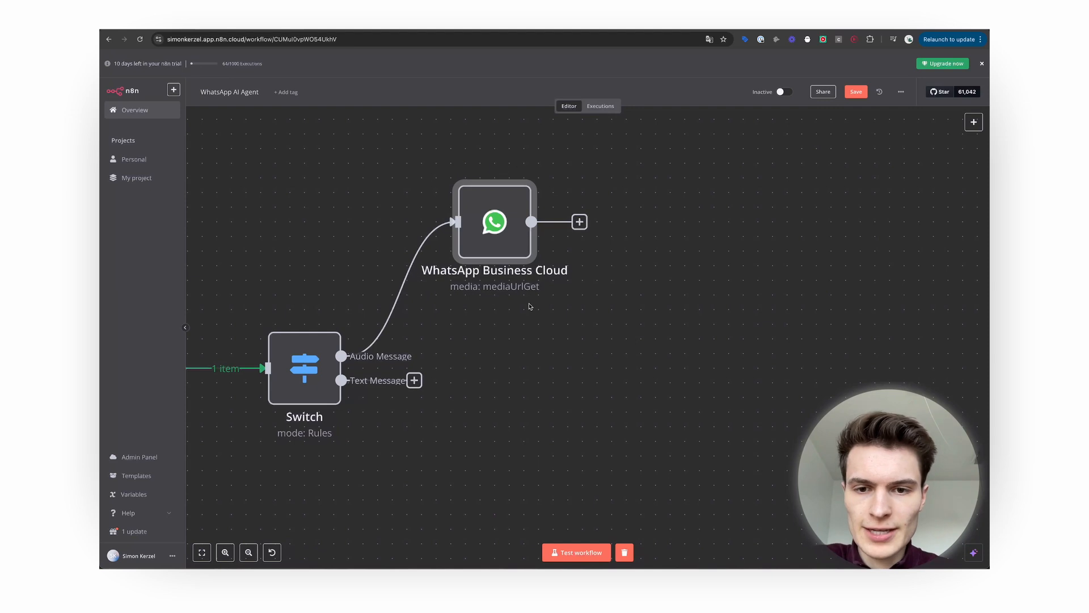
Test-run the workflow with a WhatsApp voice message and check the media node's url, audio/ogg output.
scroll(395, 355, "left", 3)
scroll(395, 356, "down", 3)
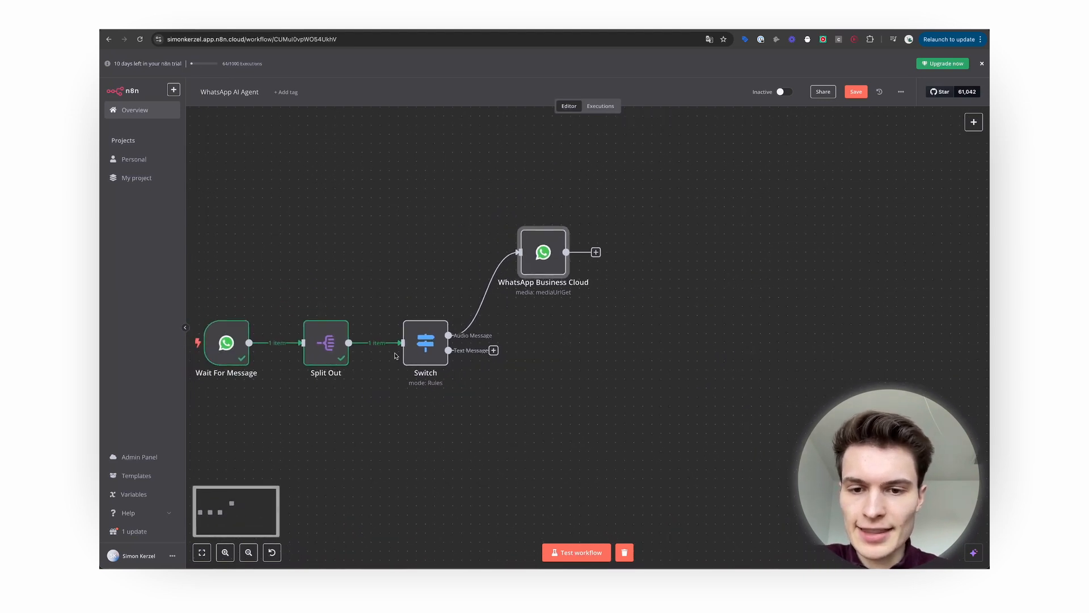
scroll(395, 356, "left", 1)
scroll(395, 355, "left", 1)
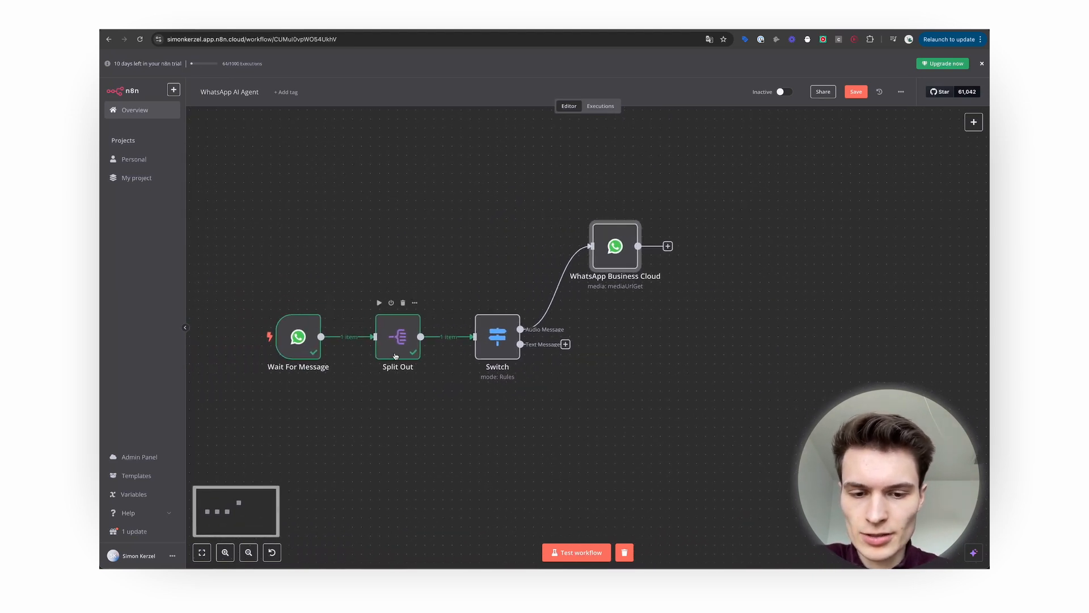
left_click(574, 553)
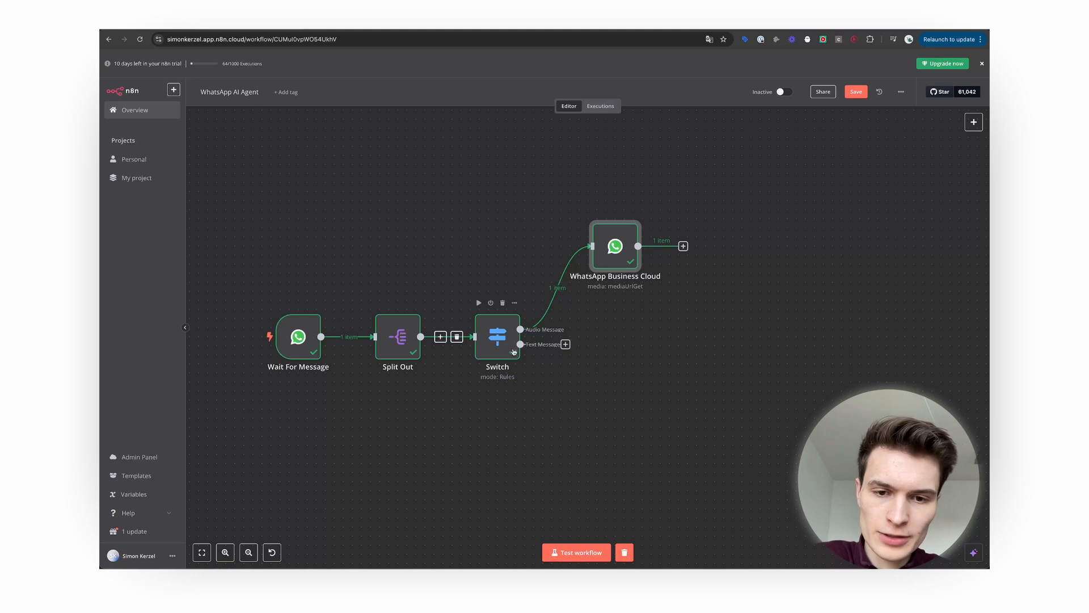
scroll(766, 365, "right", 5)
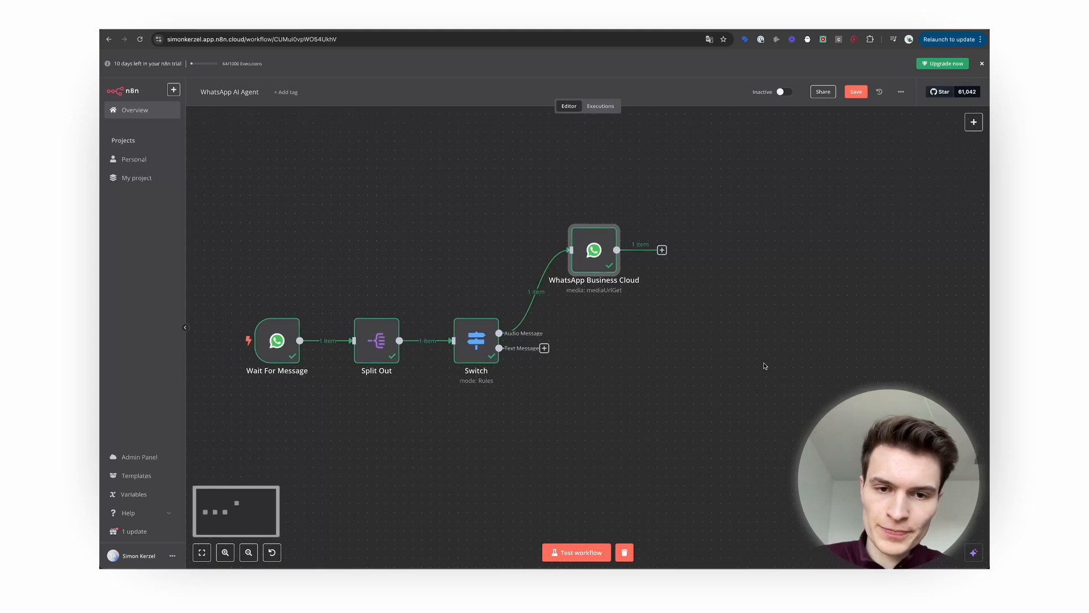
scroll(651, 329, "up", 5)
scroll(652, 329, "down", 3)
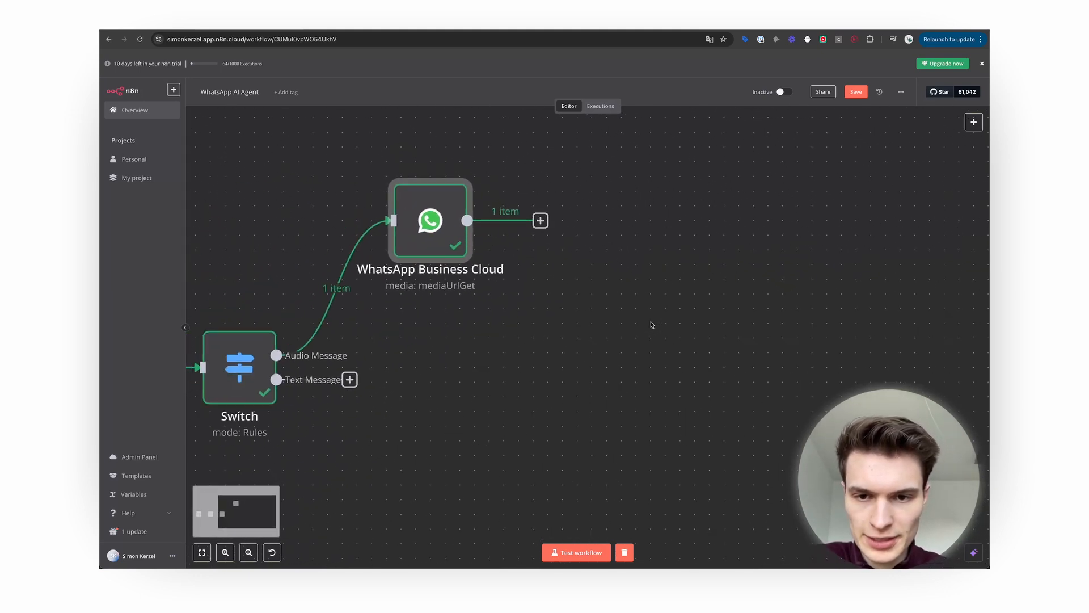
scroll(652, 329, "up", 2)
double_click(423, 250)
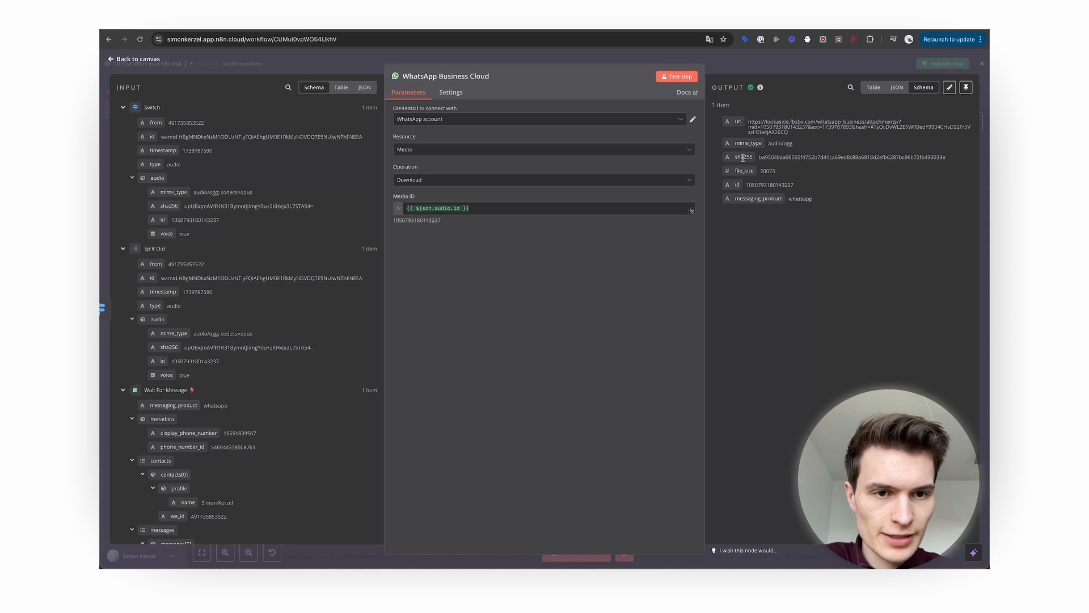
left_click(138, 59)
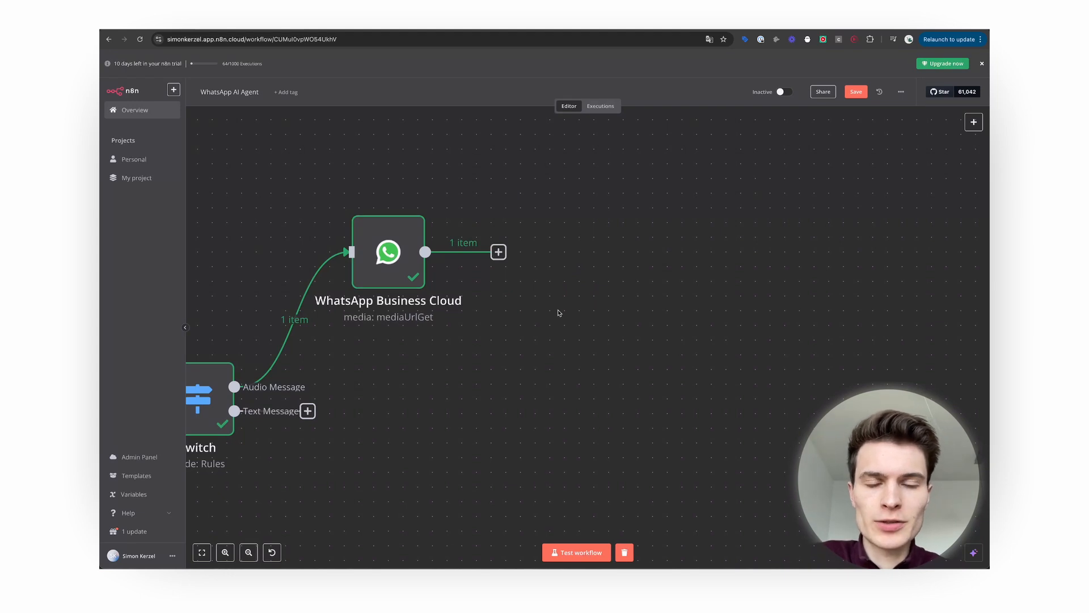
Add an HTTP Request node after WhatsApp using the downloaded media url as its URL.
left_click(498, 252)
type("http")
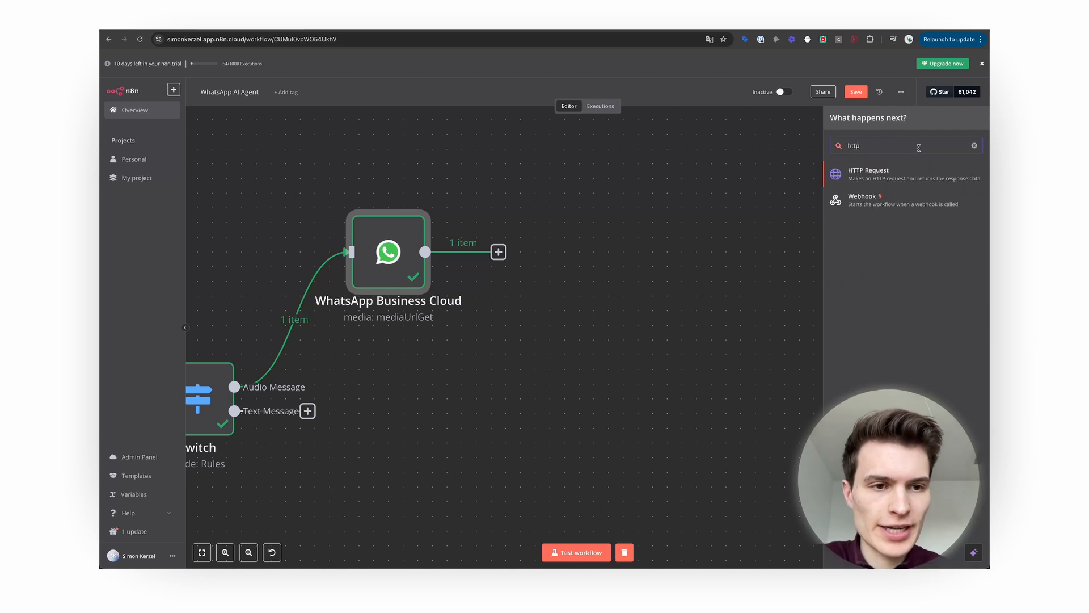
left_click(904, 173)
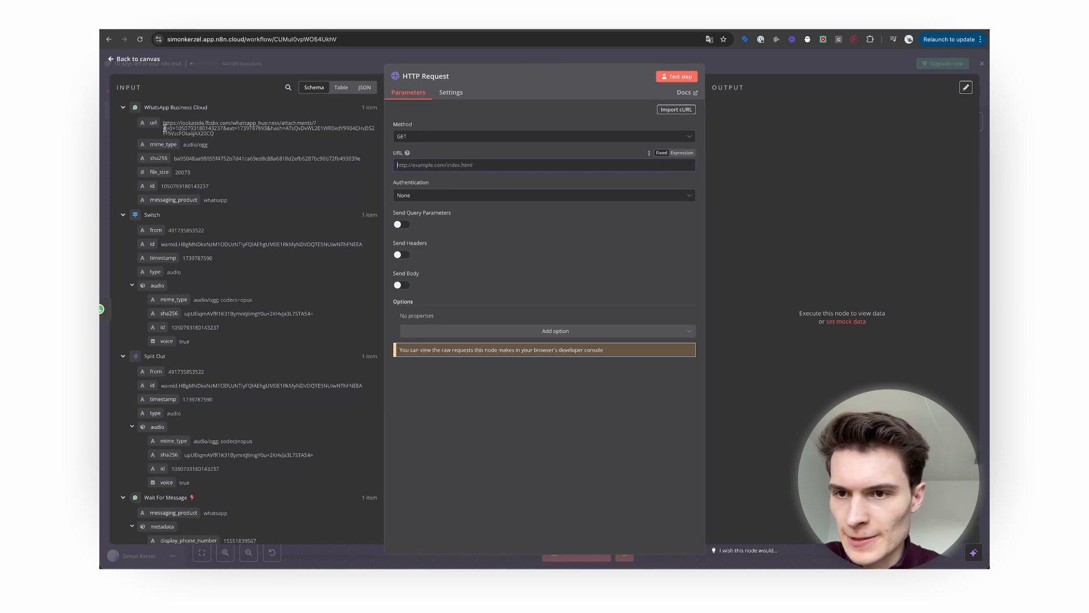
left_click_drag(152, 122, 414, 165)
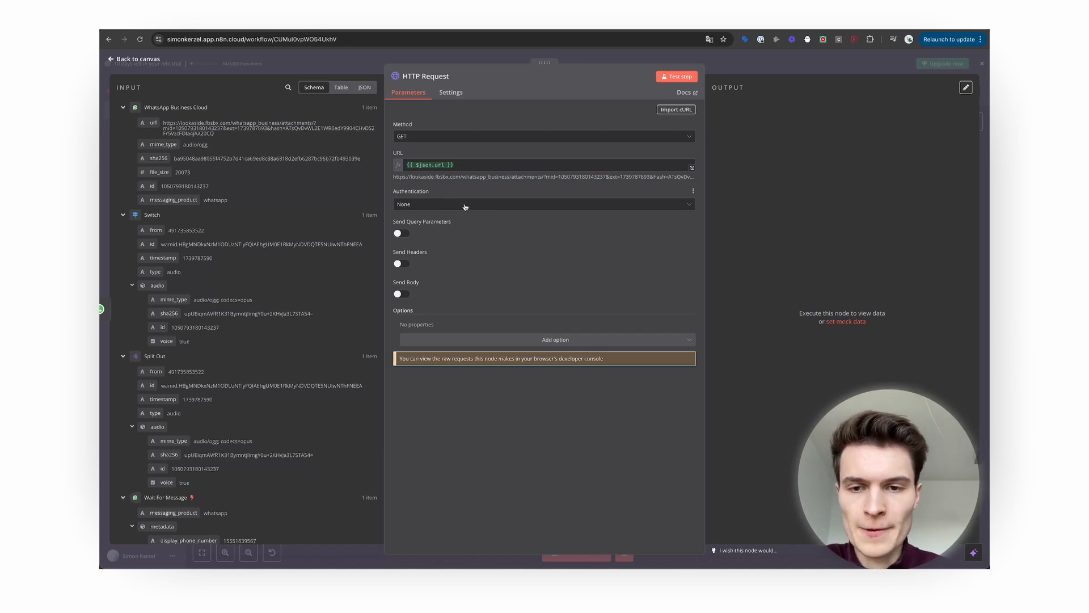
Set authentication to the predefined WhatsApp API type and begin a new credential.
left_click(481, 208)
left_click(484, 242)
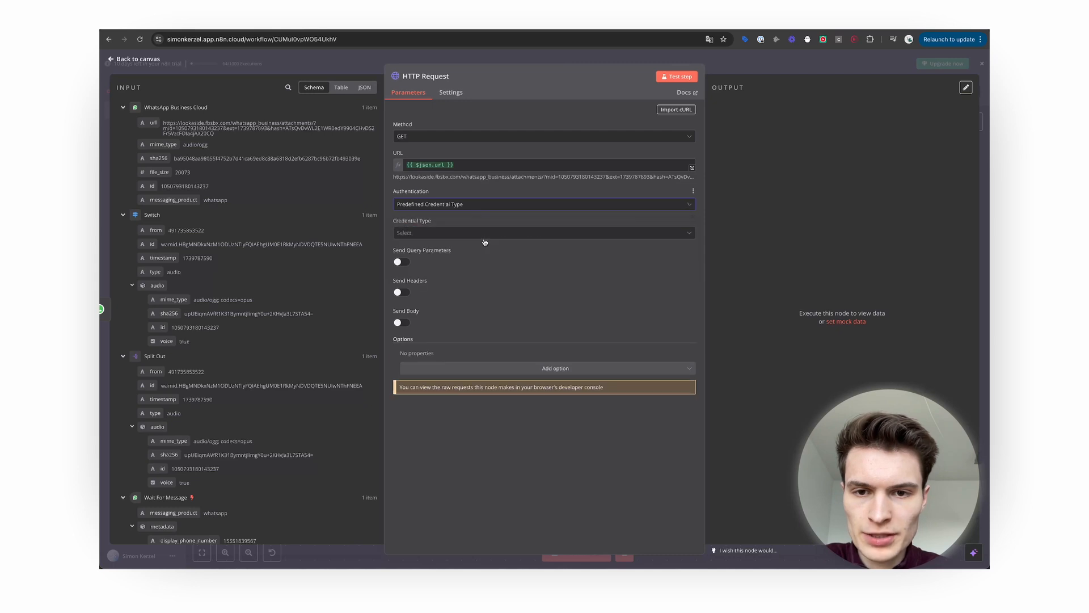
left_click(485, 233)
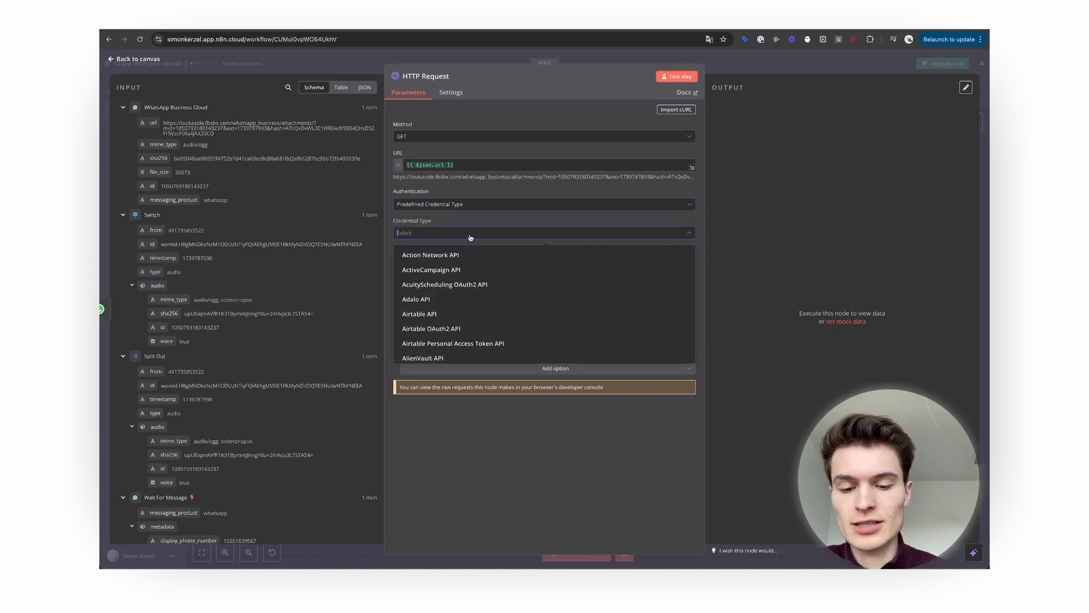
type("whtas")
key("BackSpace")
key("BackSpace")
key("Return")
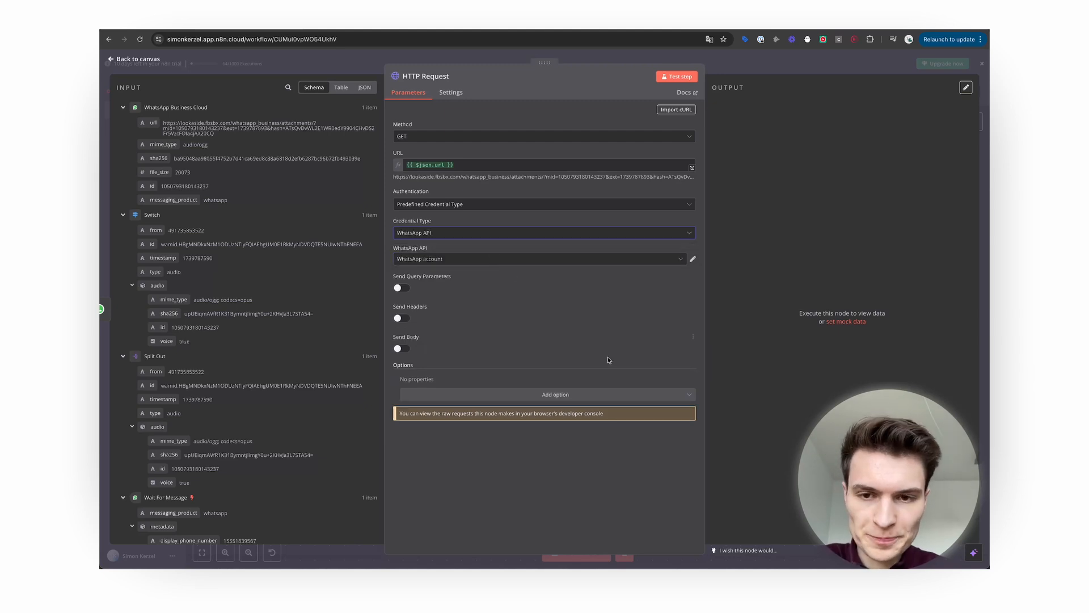
left_click(559, 260)
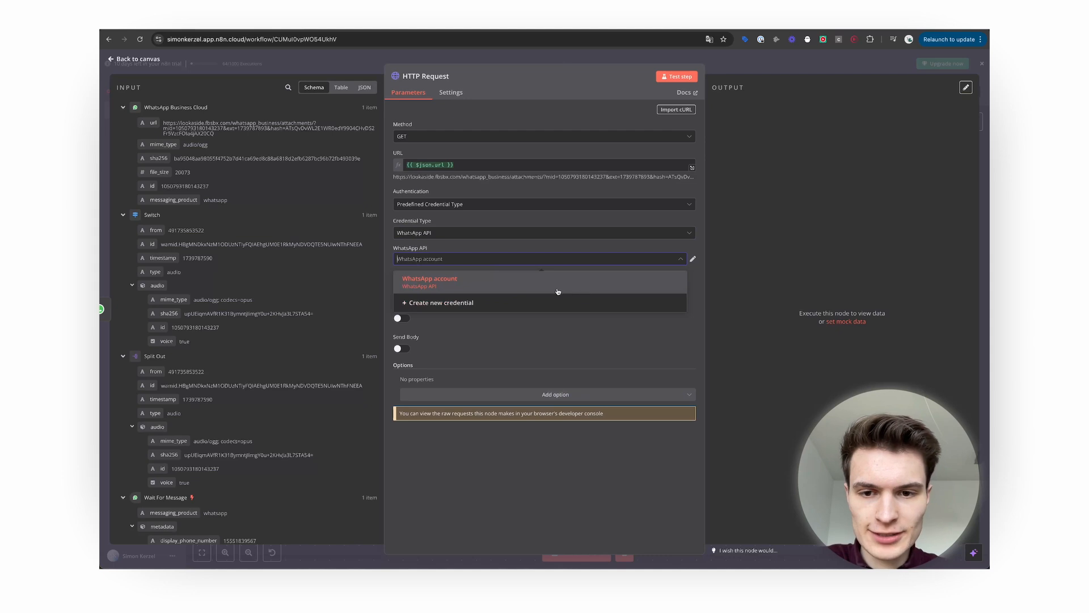
left_click(534, 305)
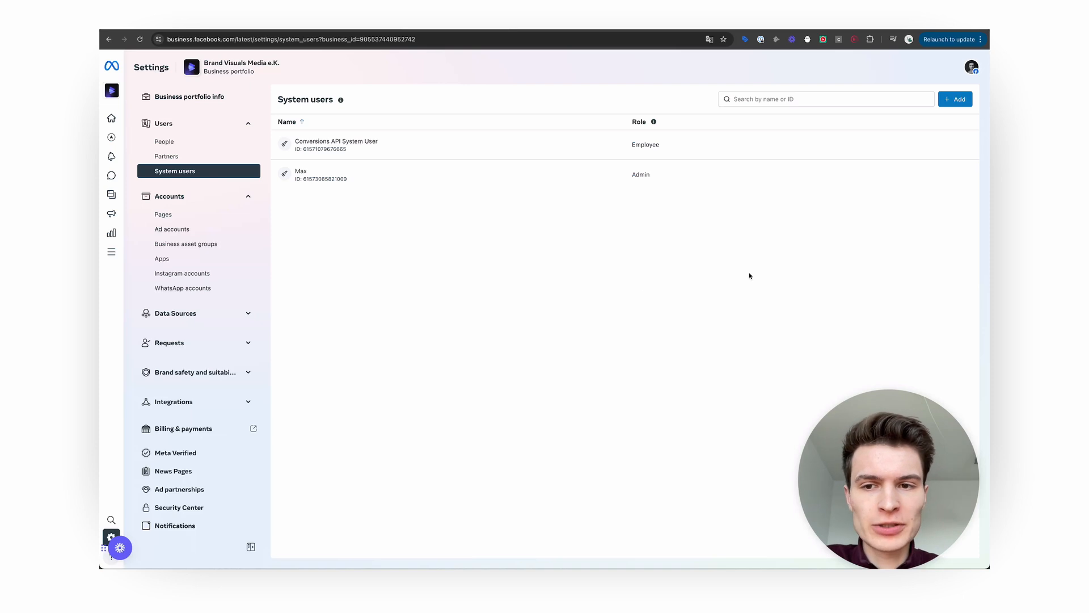
Start adding a new system user with the Employee role, then cancel it.
left_click(952, 101)
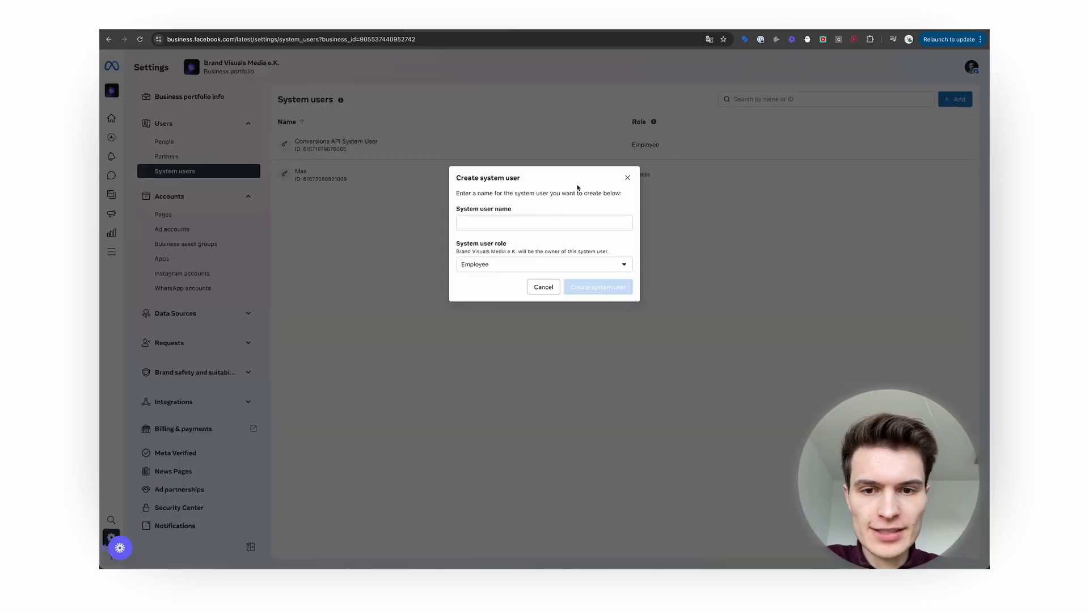
left_click(479, 268)
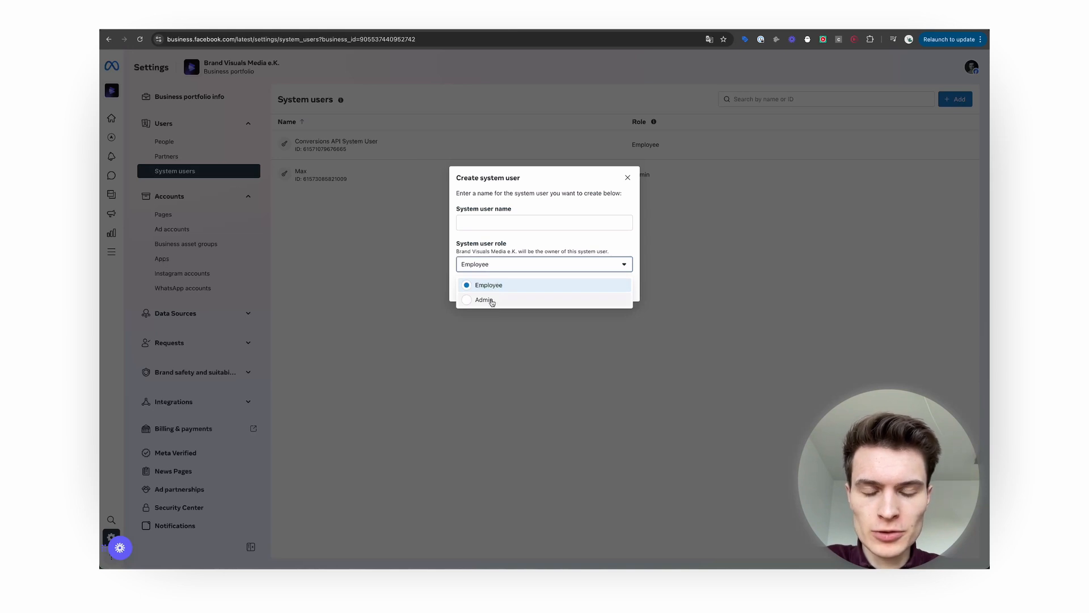
left_click(497, 285)
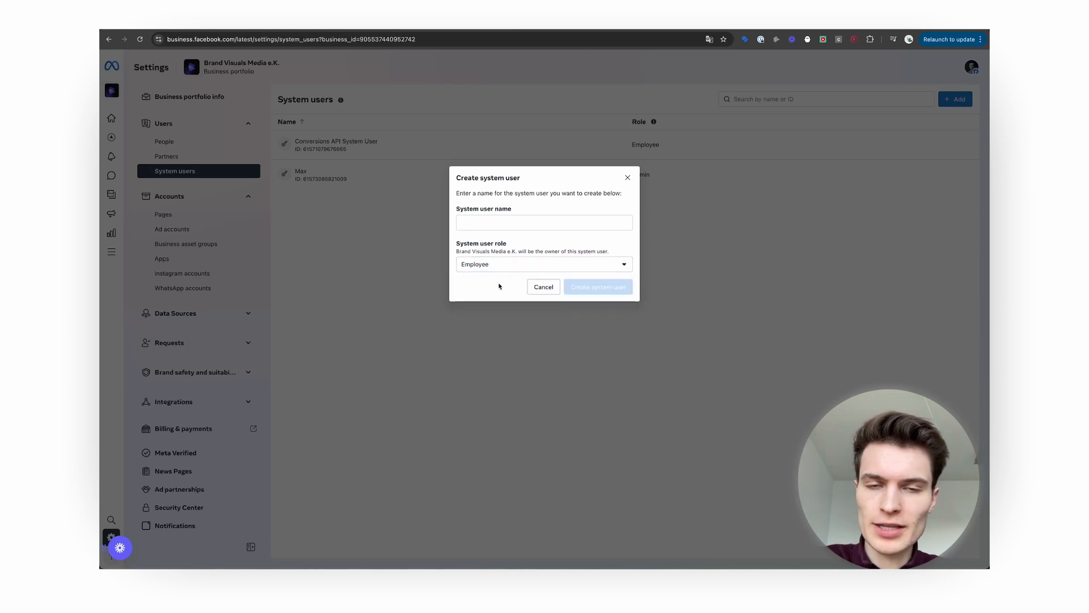
left_click(544, 287)
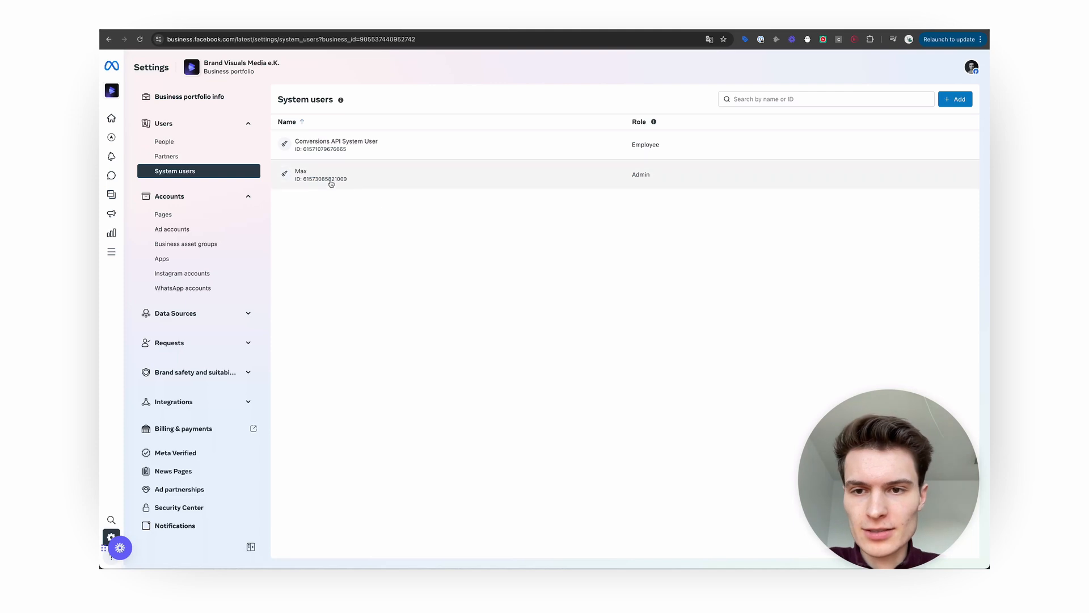
Assign the assistant app to the admin system user with develop and manage app permissions.
left_click(631, 187)
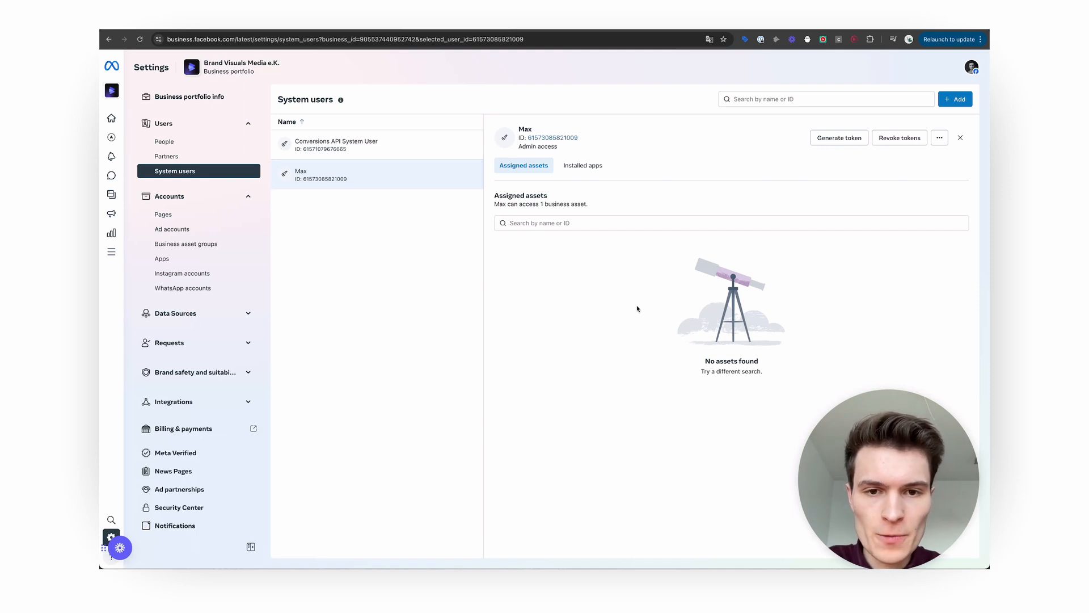
left_click(940, 138)
left_click(948, 176)
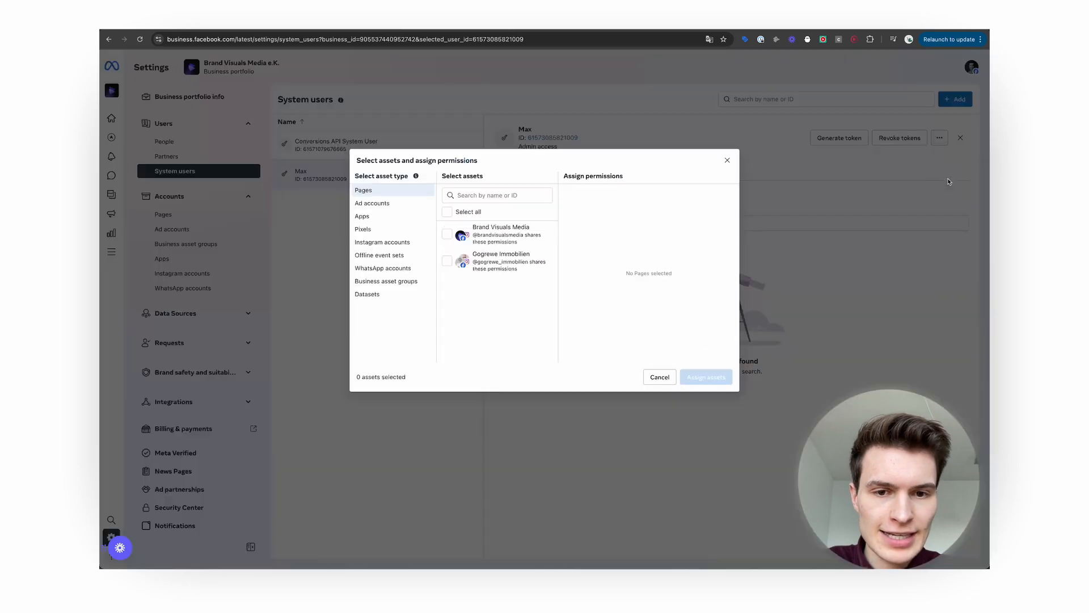
left_click(369, 216)
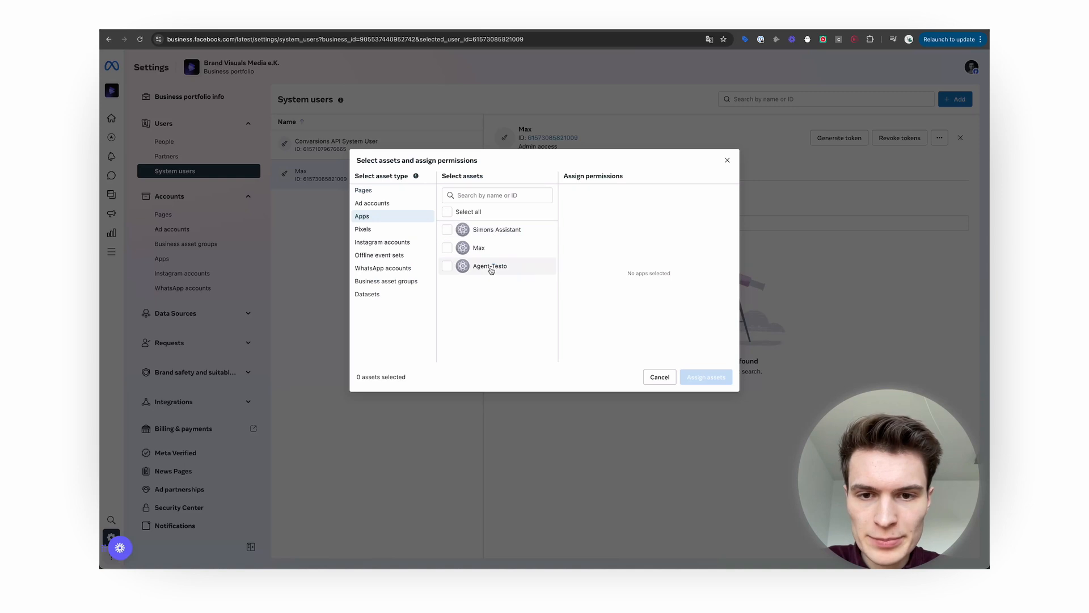
left_click(449, 231)
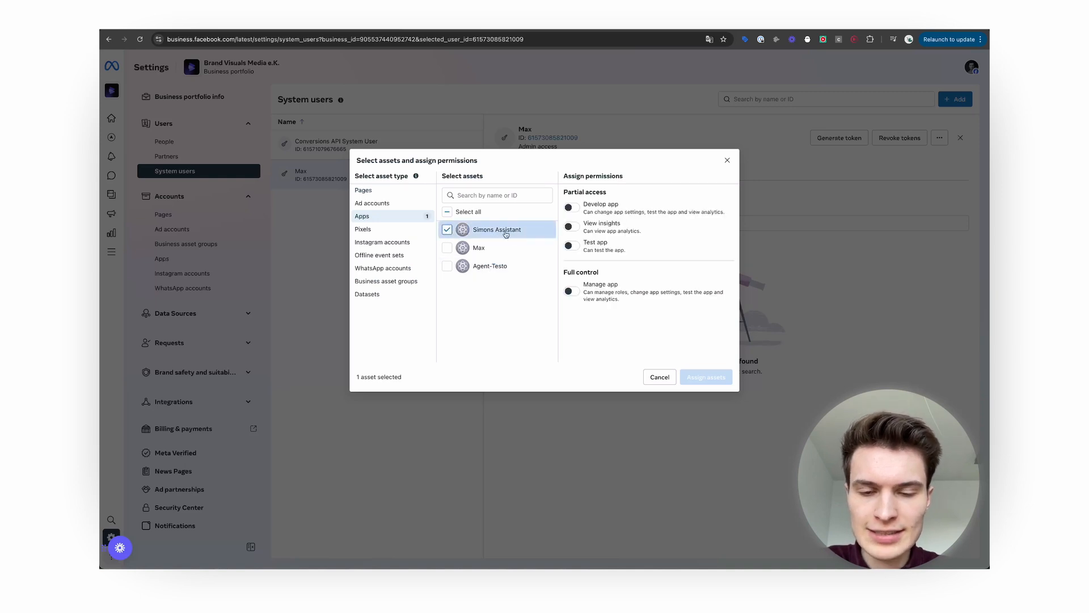
left_click(570, 207)
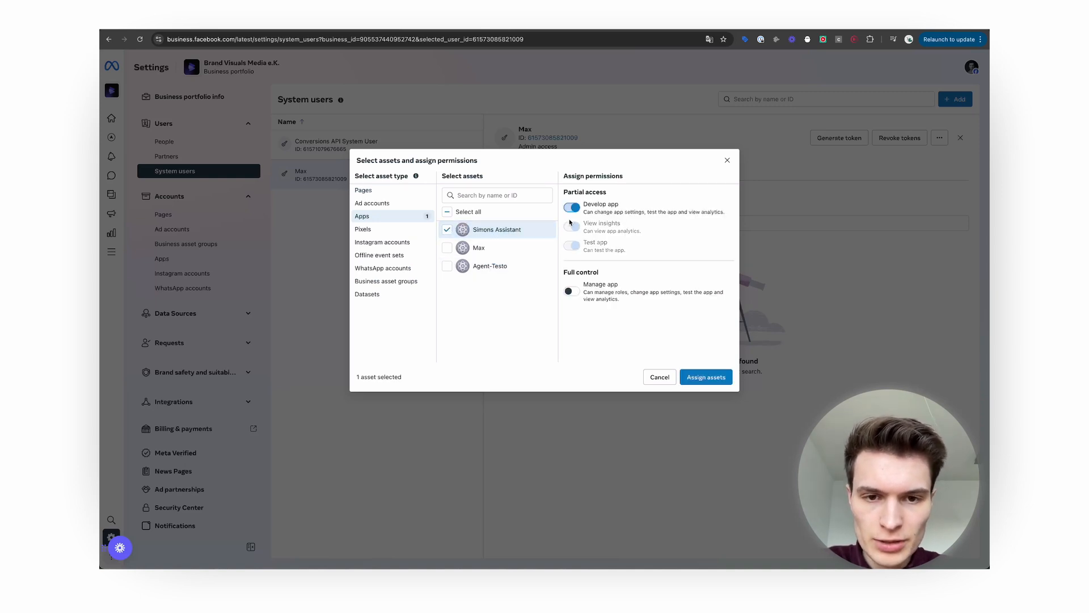
left_click(571, 291)
left_click(724, 379)
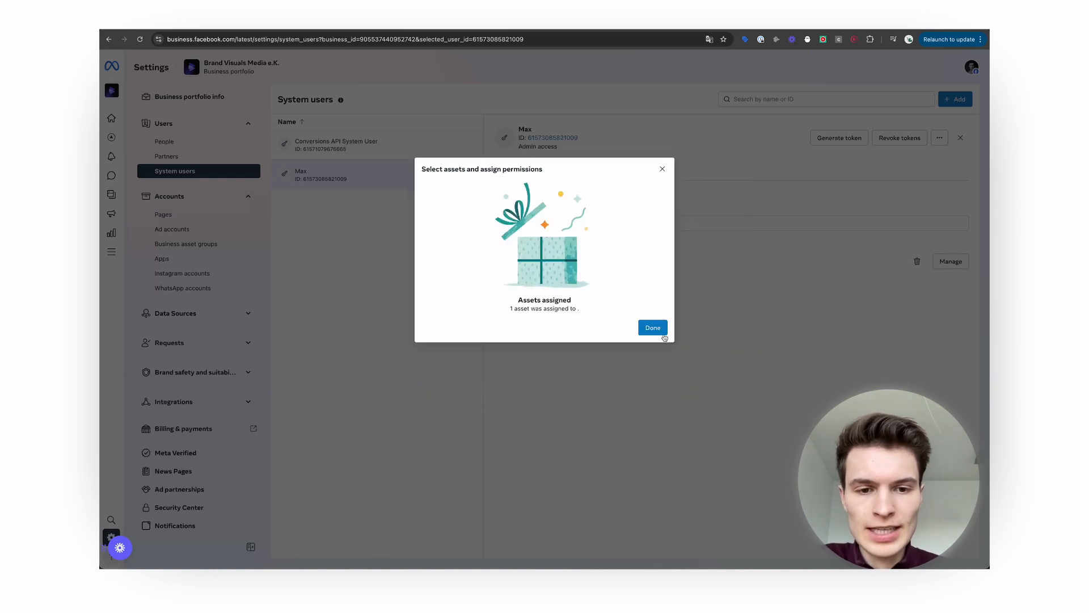
left_click(653, 328)
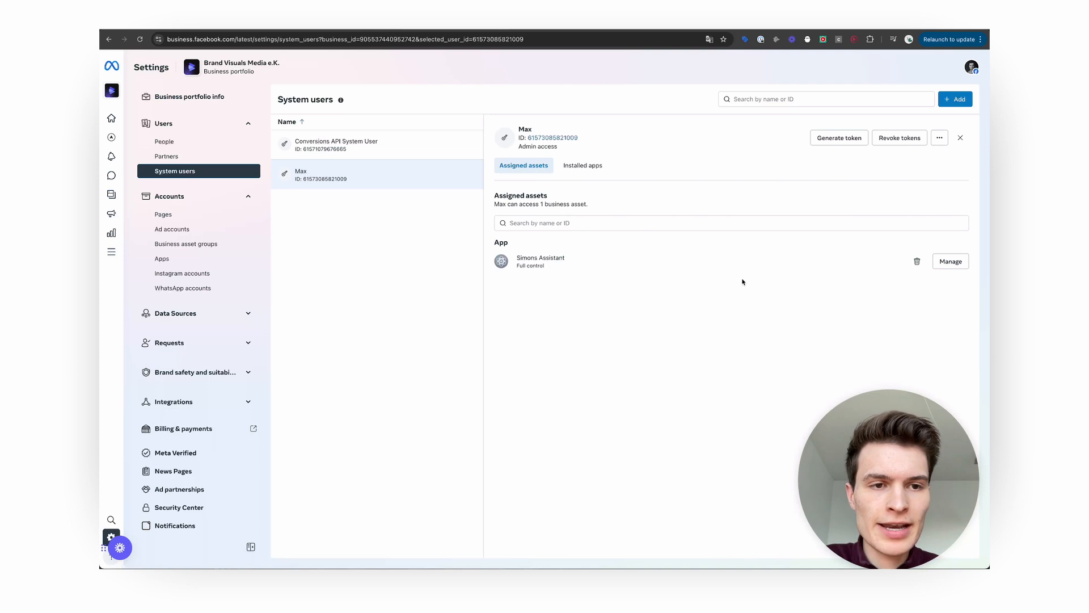
Start a system-user token for the assistant app with Never expiry.
left_click(831, 140)
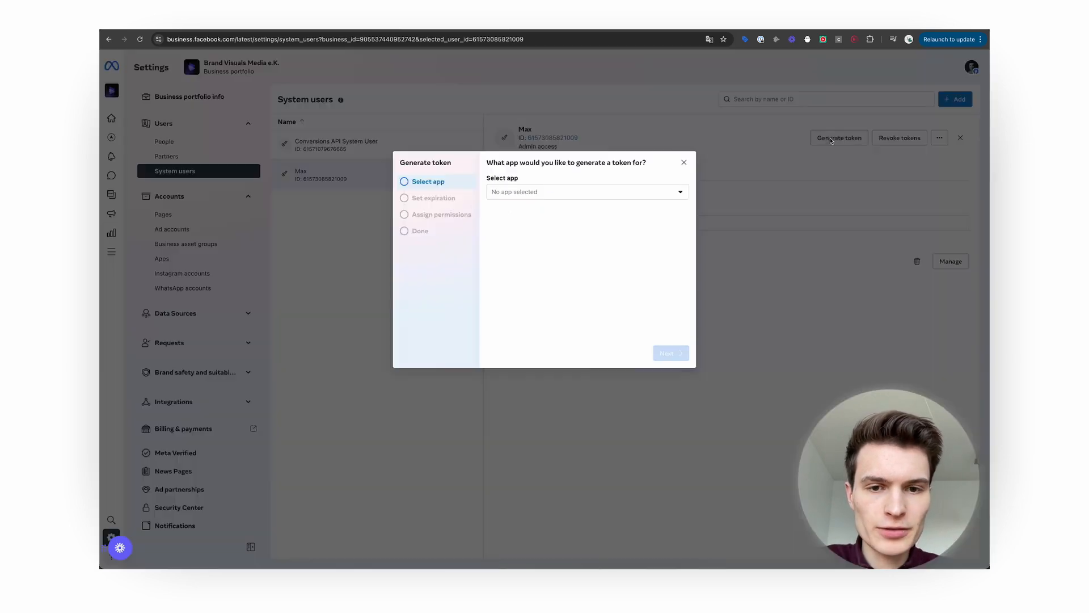
left_click(555, 194)
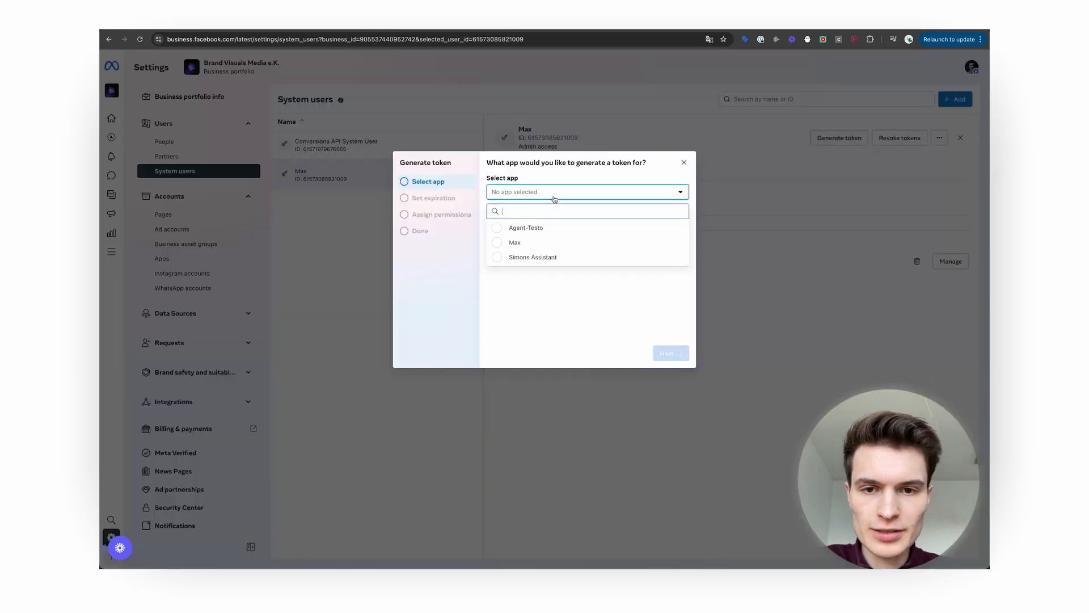
left_click(554, 255)
left_click(672, 352)
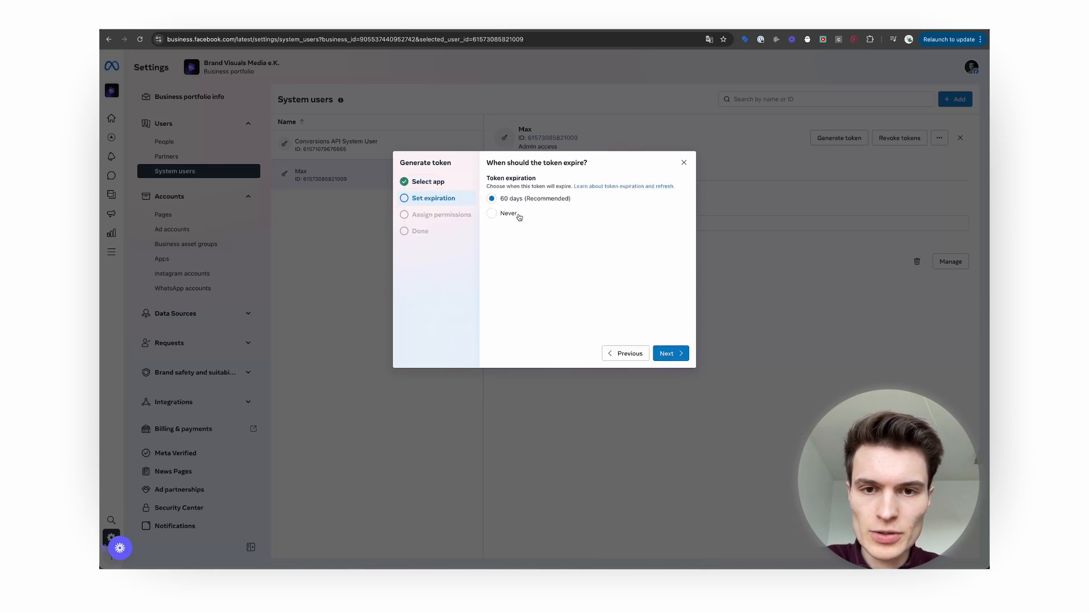
left_click(492, 213)
left_click(670, 353)
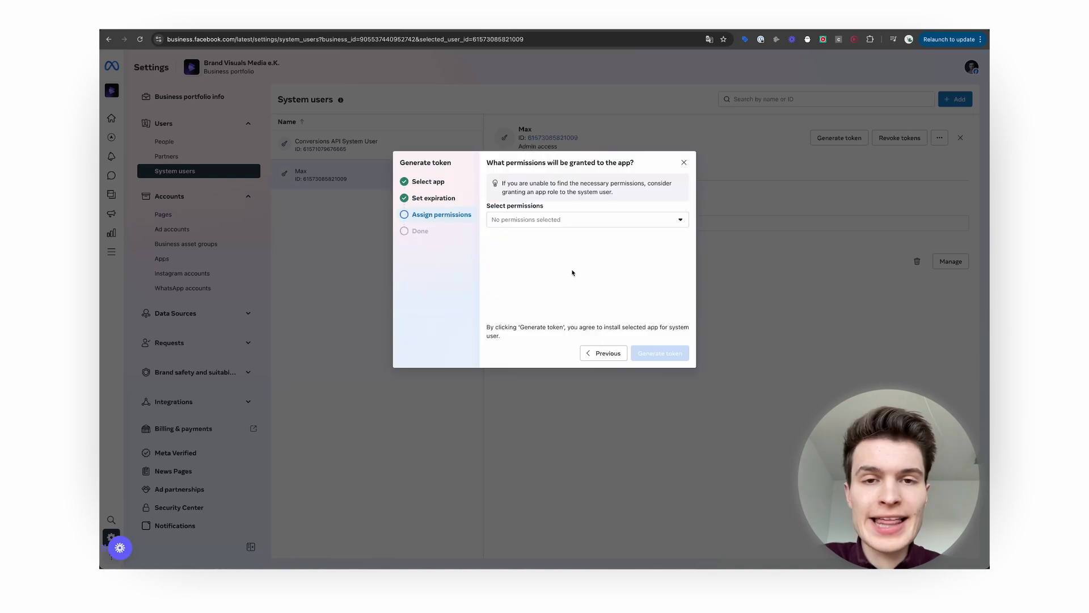
Grant whatsapp_business_messaging and whatsapp_business_management, generate the token and copy it.
left_click(572, 226)
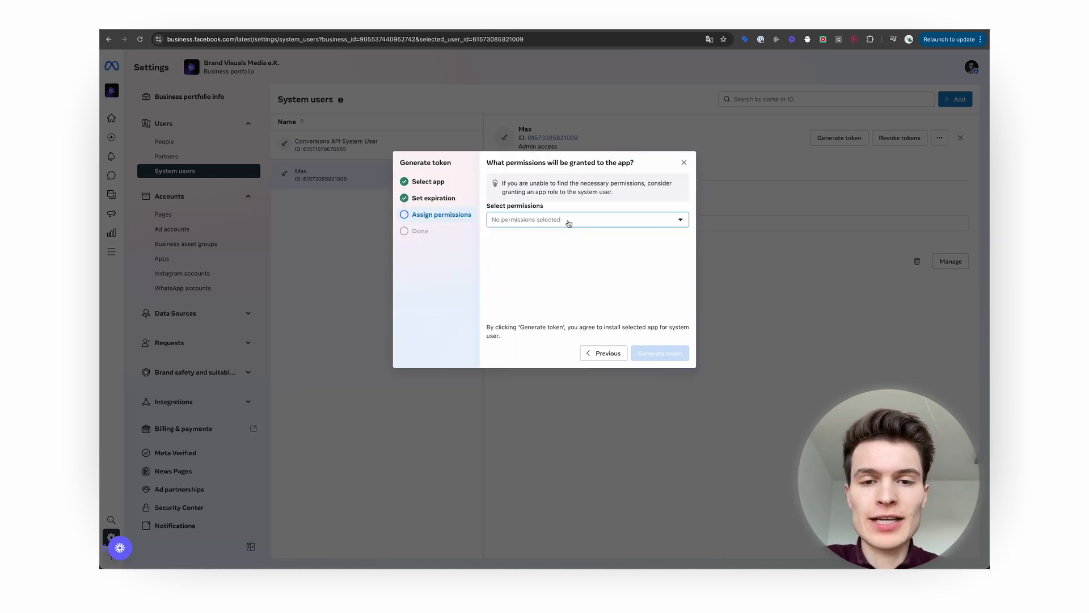
type("whats")
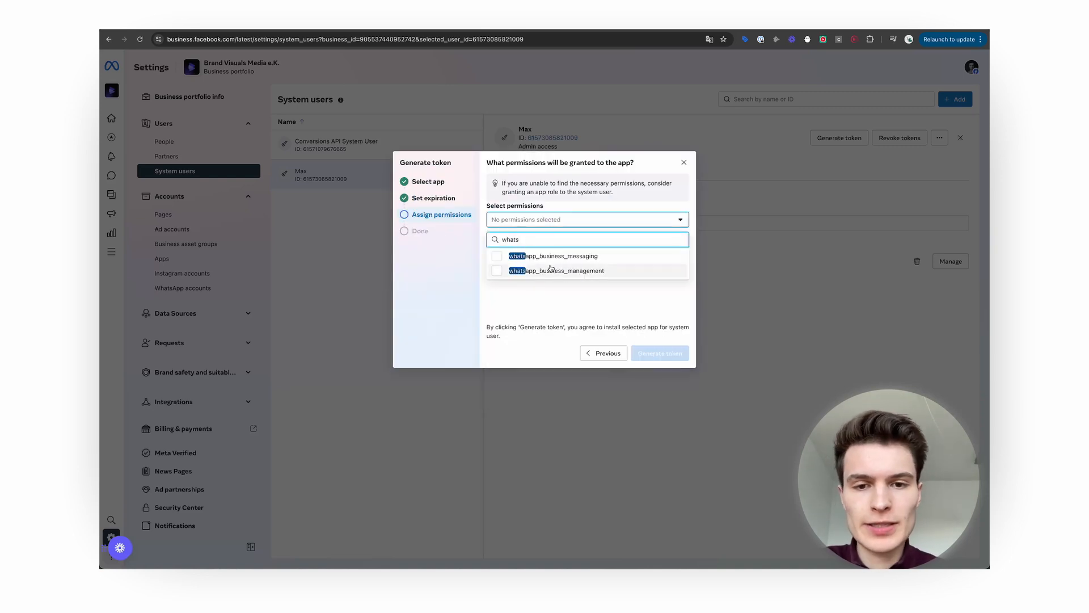
left_click(497, 257)
left_click(497, 272)
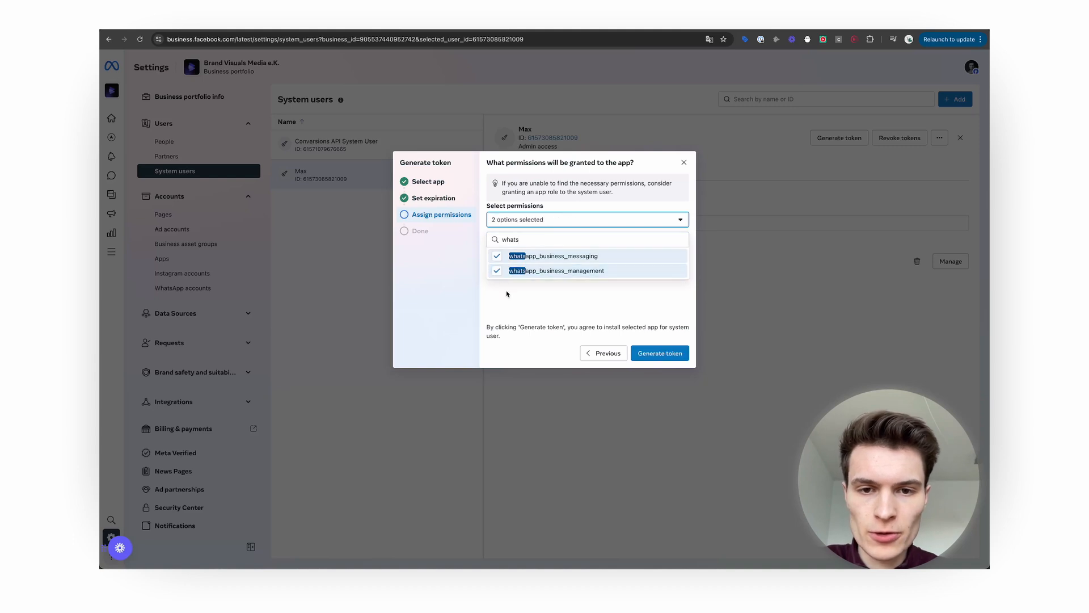
left_click(507, 292)
left_click(665, 353)
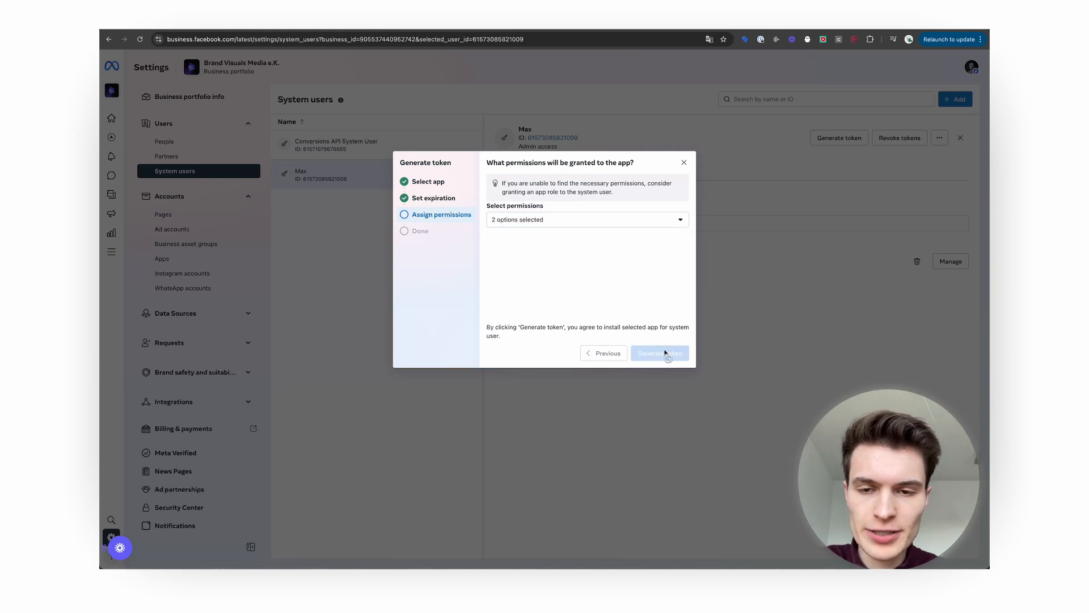
left_click(638, 247)
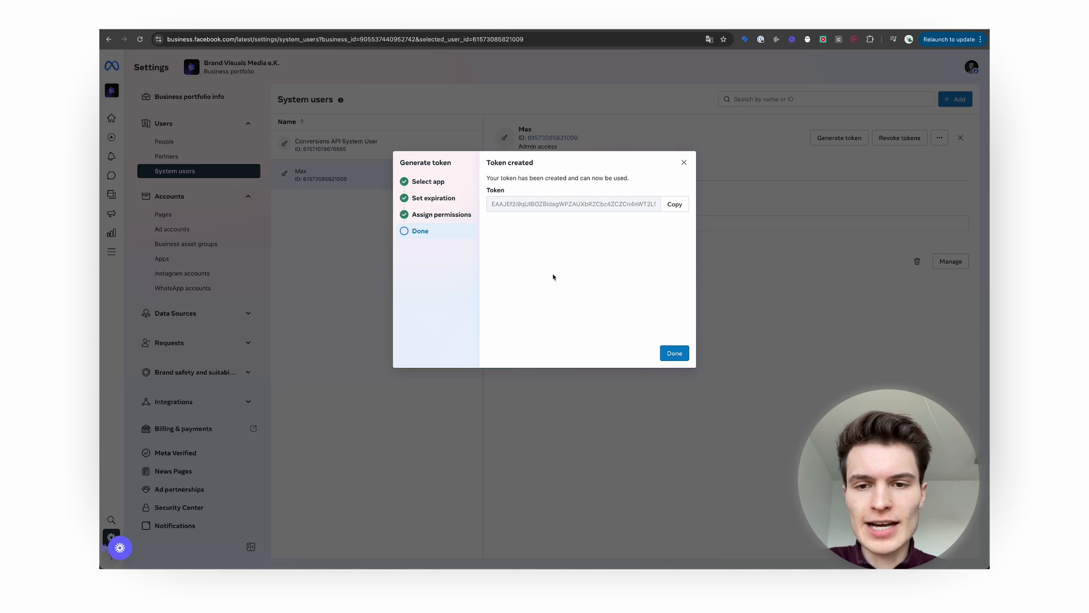
left_click(682, 206)
Paste the access token into the WhatsApp account 2 credential's Access Token field.
left_click(241, 28)
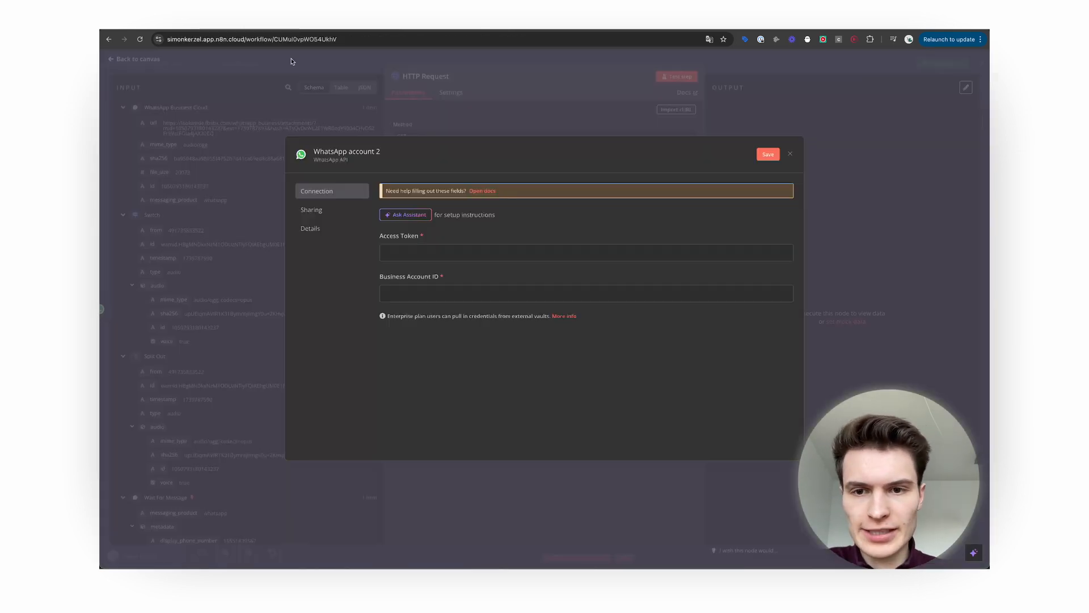
left_click(419, 254)
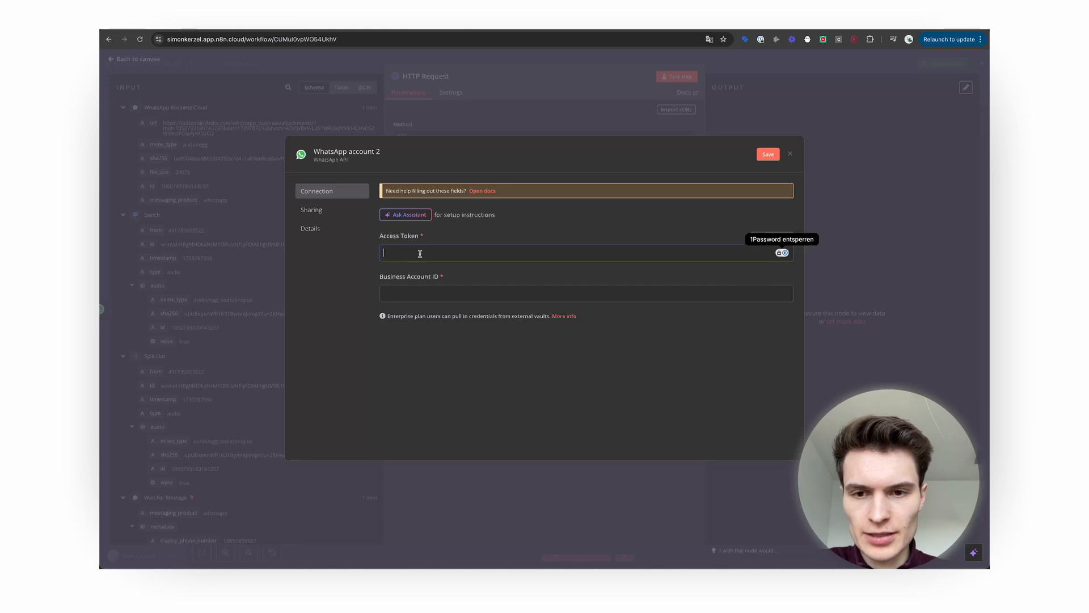
key("ctrl+v")
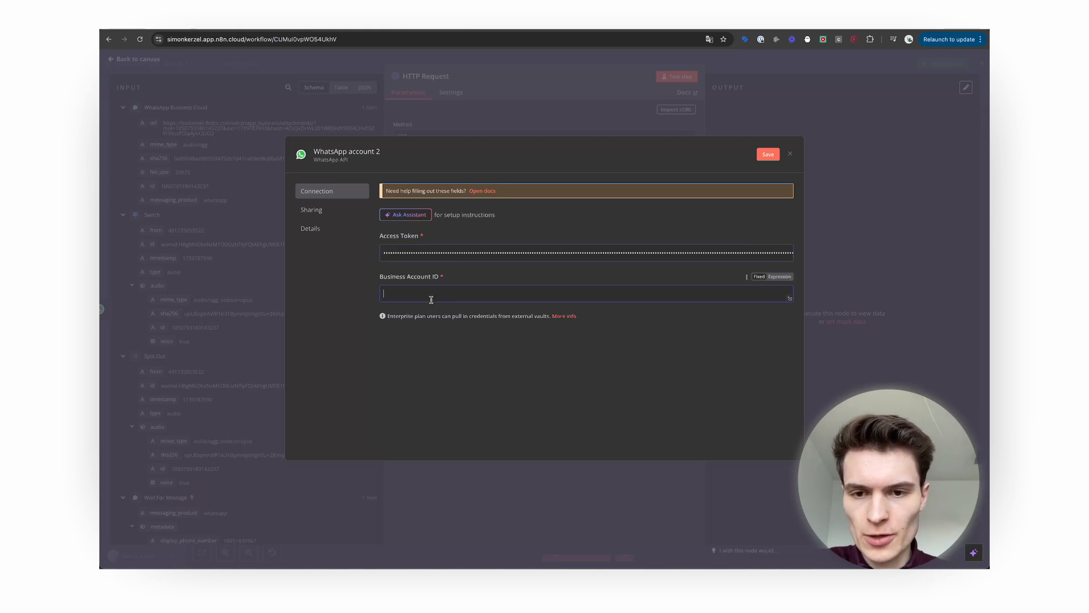
left_click(389, 293)
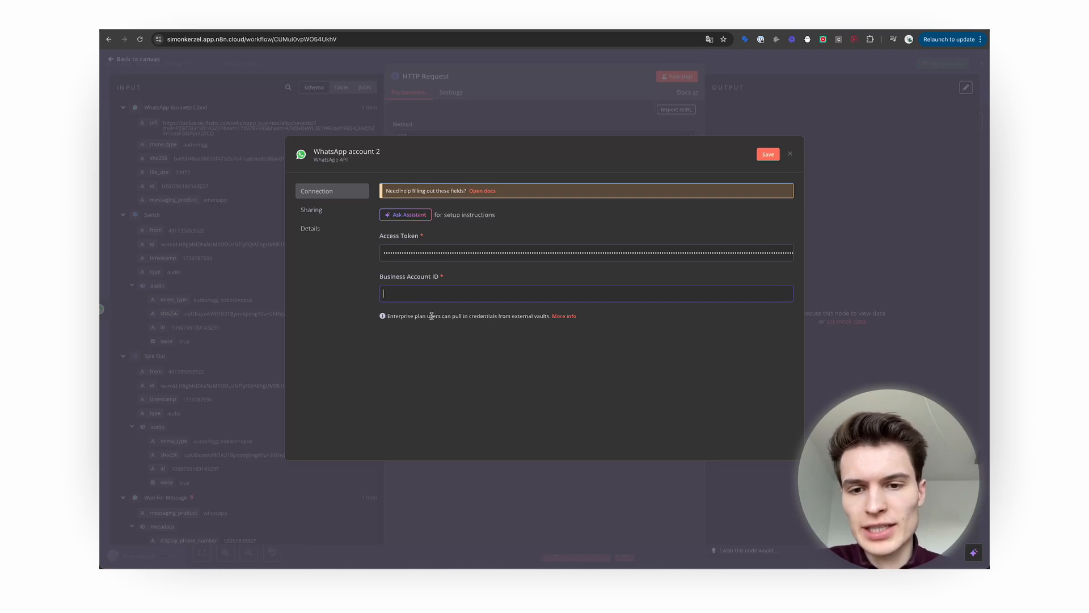
Copy the business ID from the Business Settings address into Business Account ID and save.
left_click(434, 27)
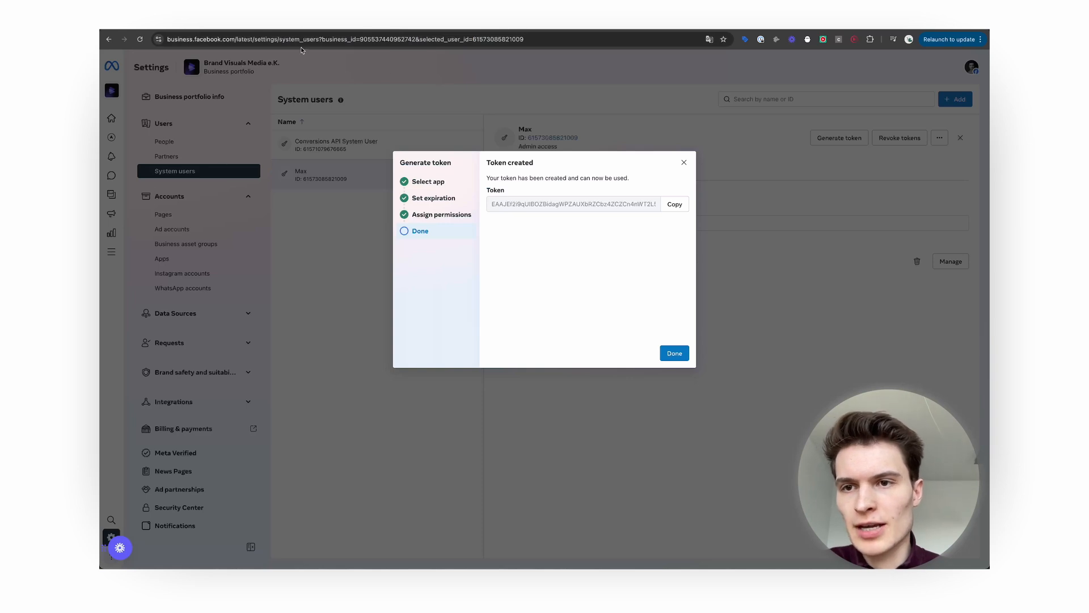
double_click(319, 40)
left_click(386, 38)
left_click_drag(381, 40, 434, 36)
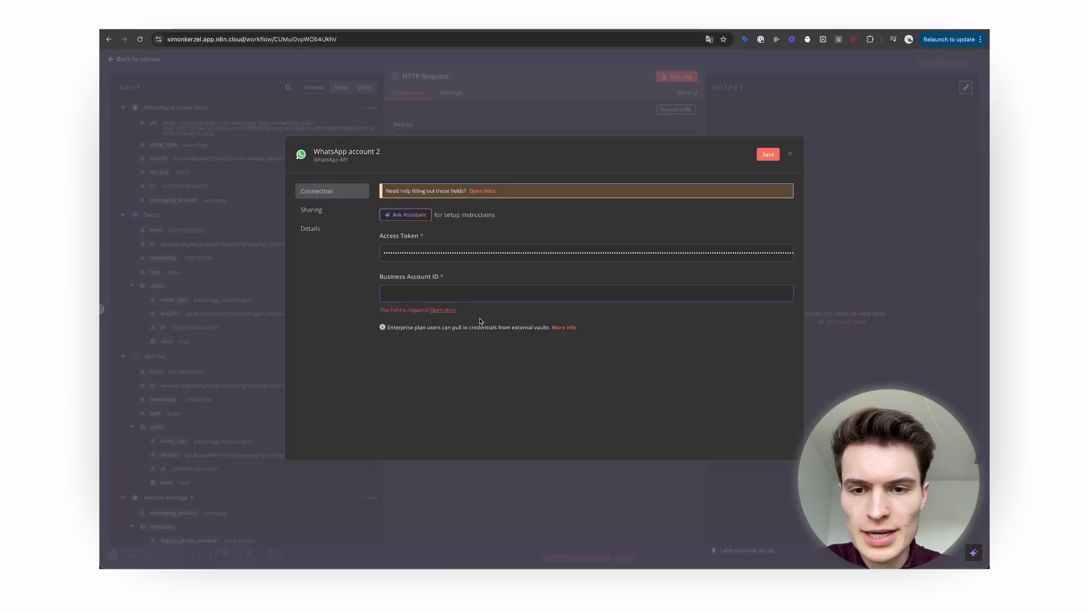
key("super+v")
left_click(767, 157)
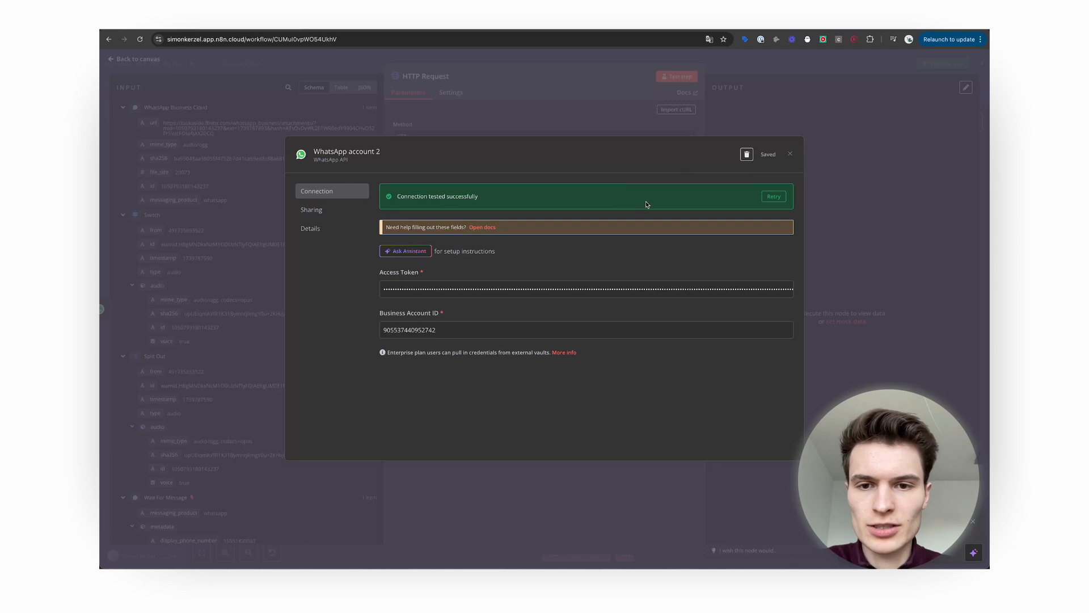
left_click(790, 154)
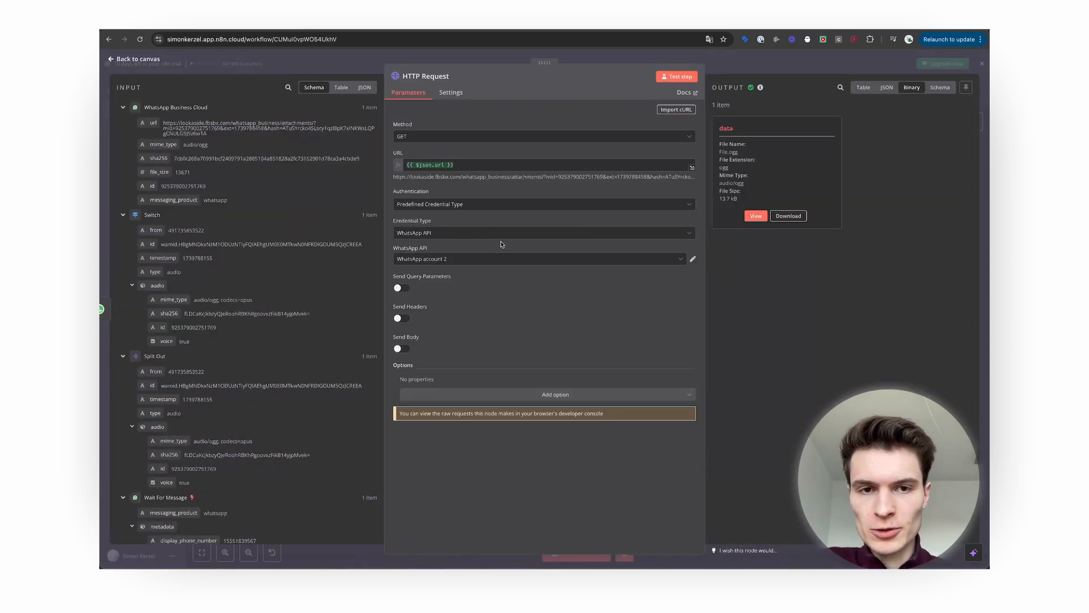
Rerun the HTTP Request step and review its Table, JSON and Binary audio file outputs.
left_click(677, 76)
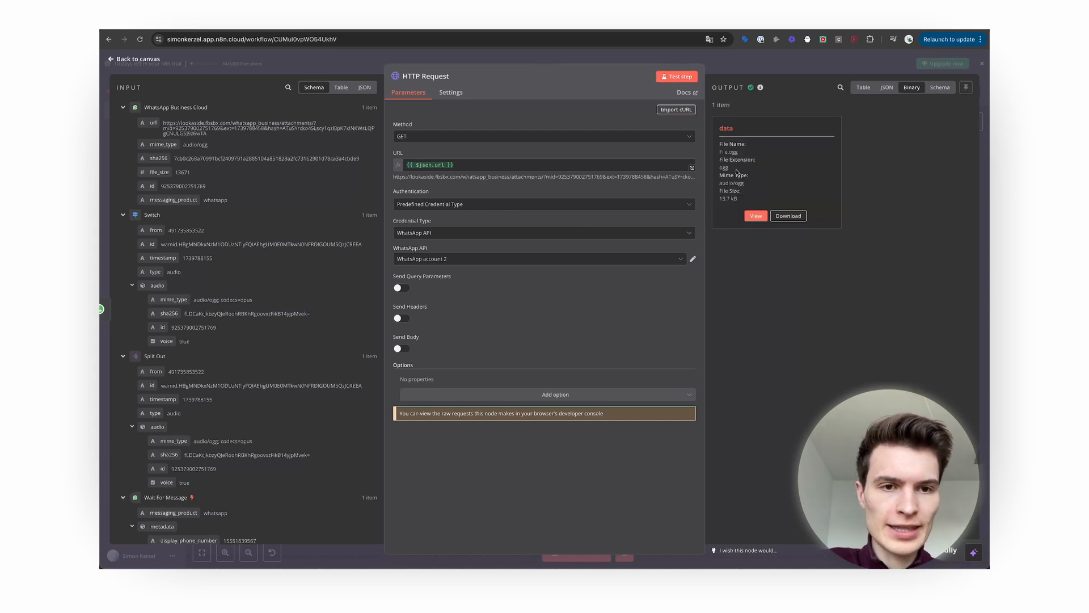
left_click(863, 88)
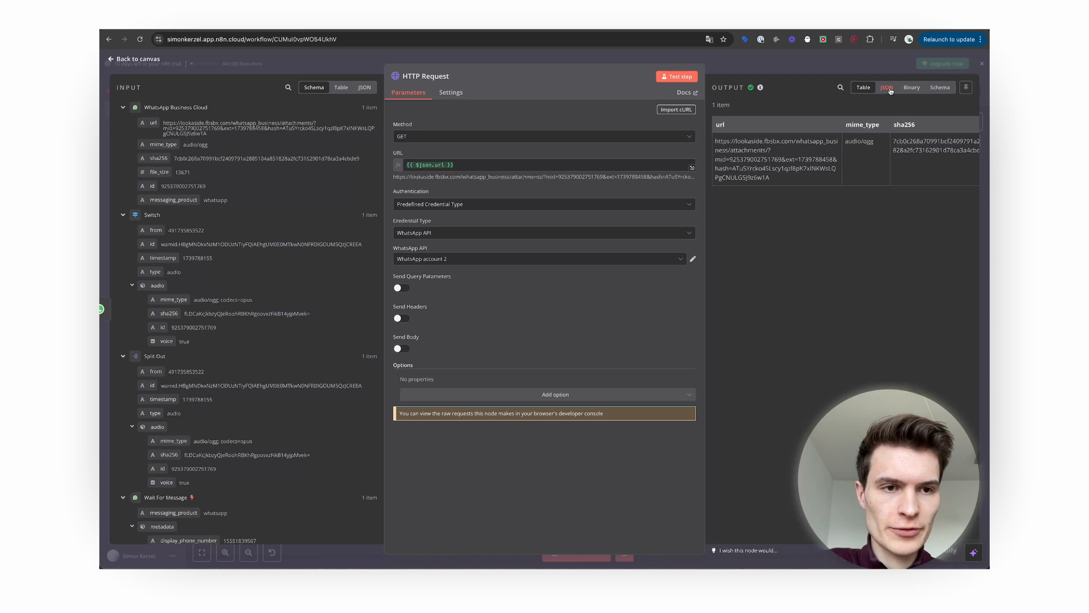
left_click(889, 89)
left_click(913, 89)
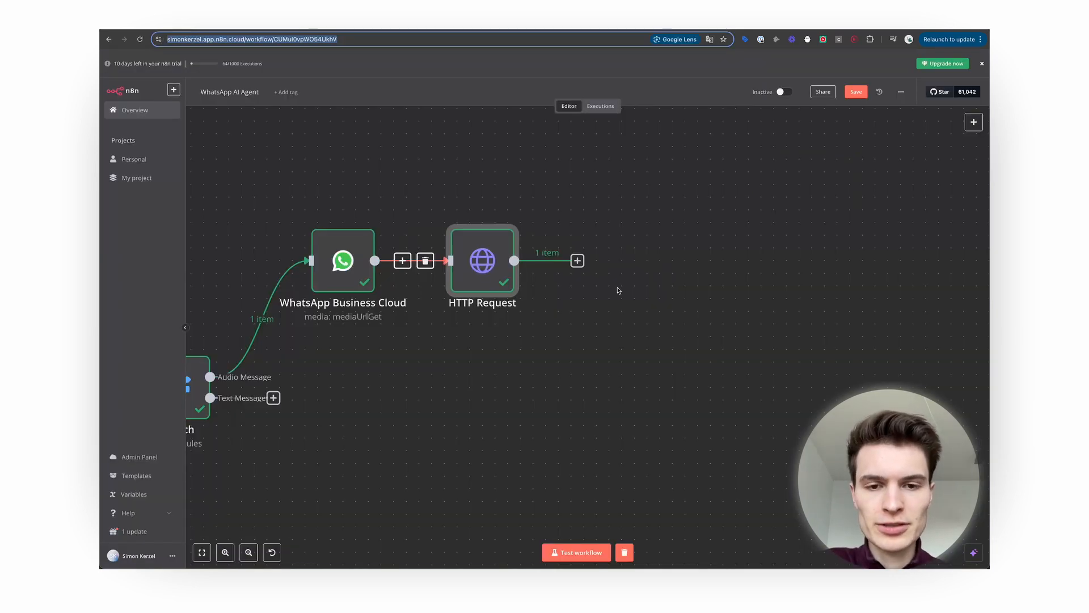
Add an OpenAI Transcribe a Recording step using the OpenAi account credential and Audio resource.
left_click(577, 261)
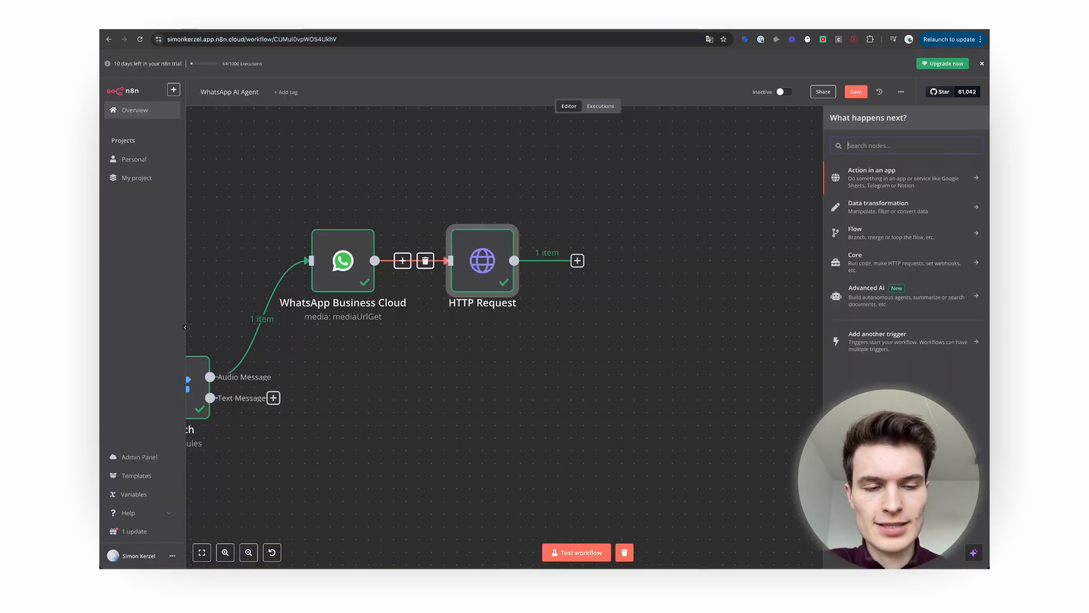
type("openai")
left_click(918, 166)
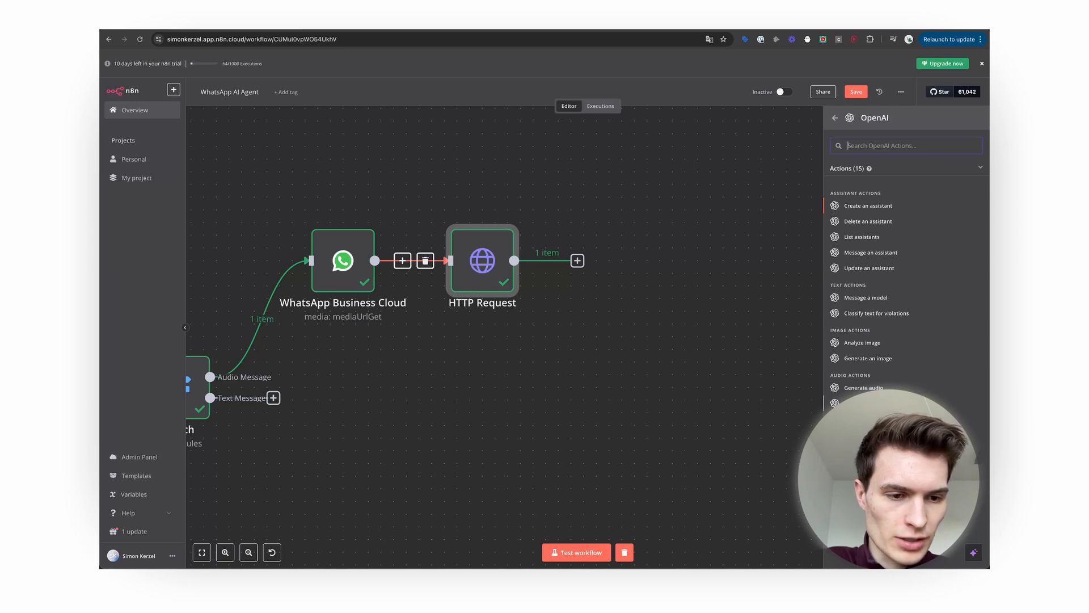
left_click(869, 403)
left_click(468, 120)
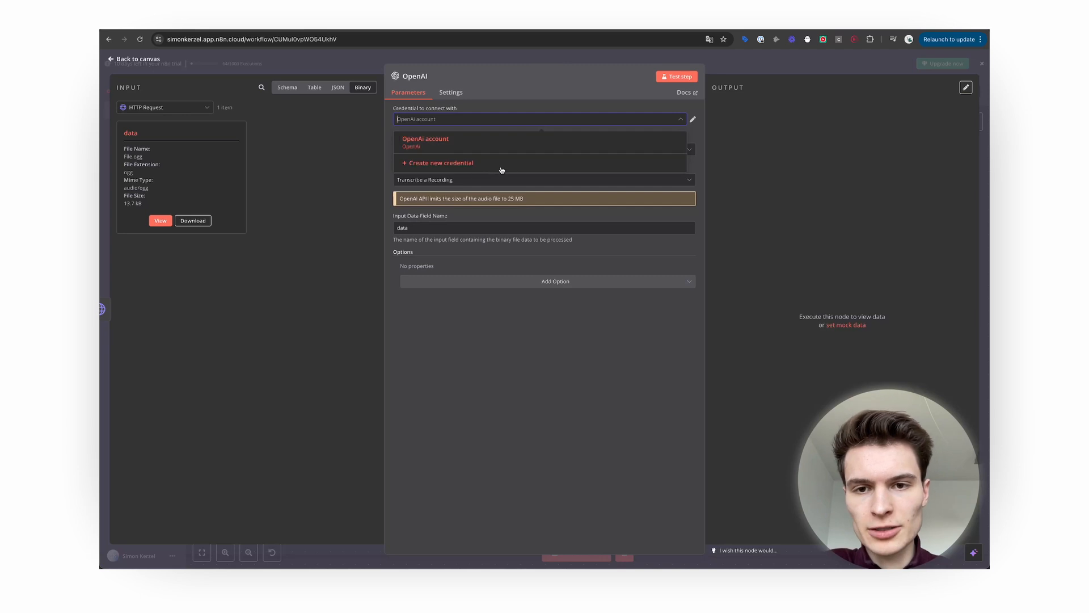
left_click(565, 216)
left_click(465, 151)
left_click(465, 152)
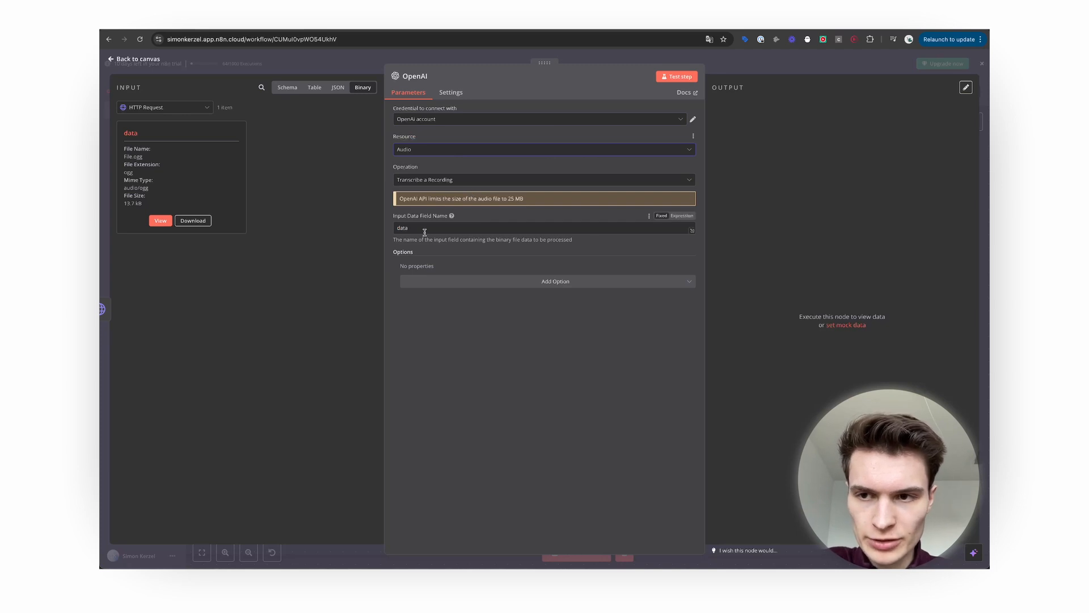
key("Escape")
scroll(574, 441, "left", 3)
scroll(574, 442, "right", 1)
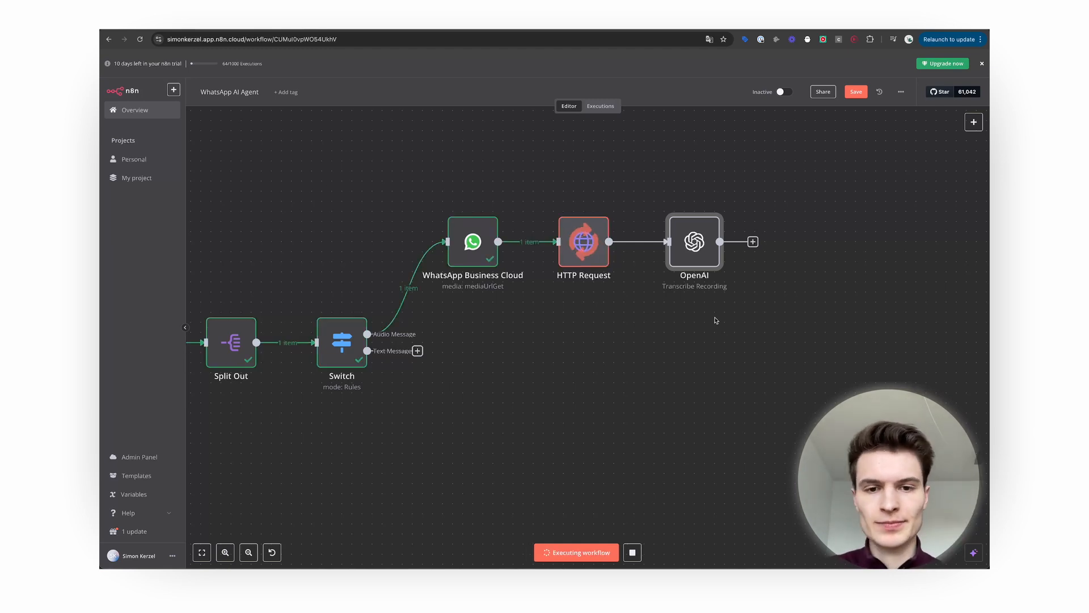
Review the OpenAI transcript and the Edit Fields message_type, message_text and message_caption values.
double_click(697, 265)
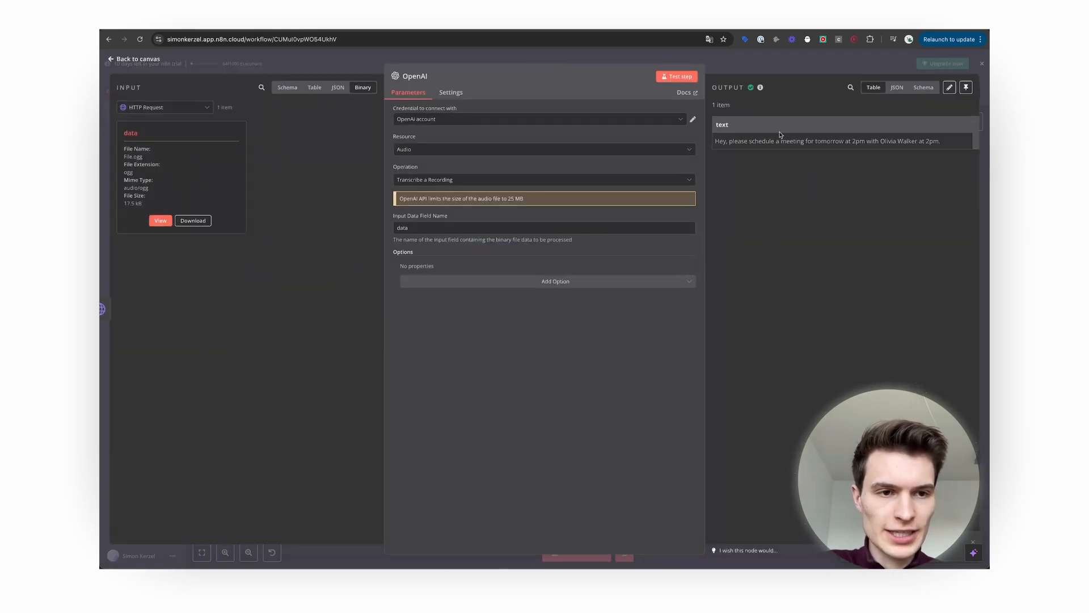
left_click_drag(715, 141, 930, 142)
left_click(874, 217)
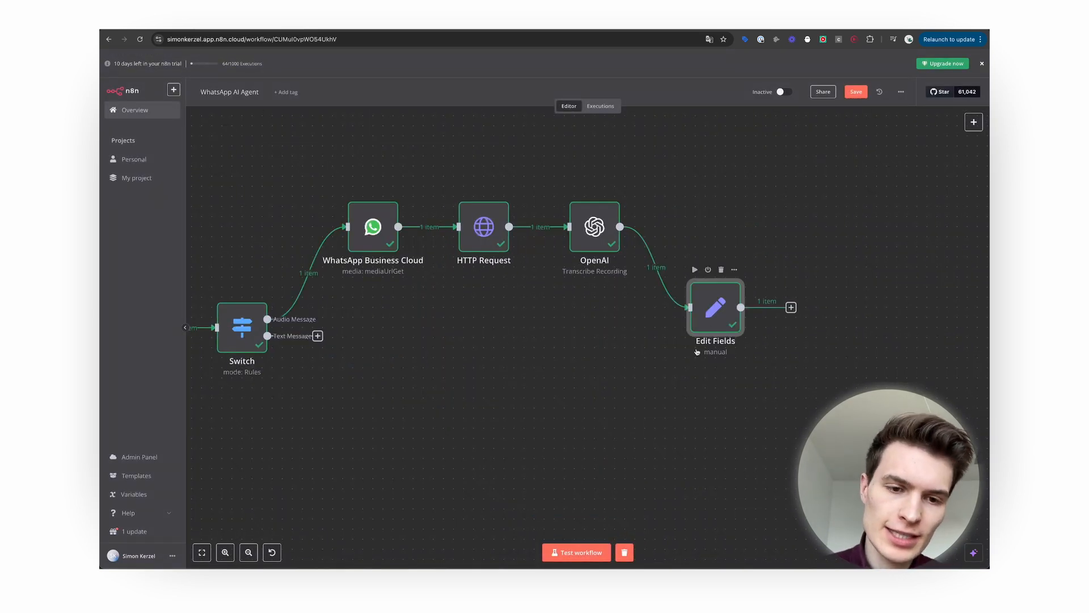
double_click(714, 330)
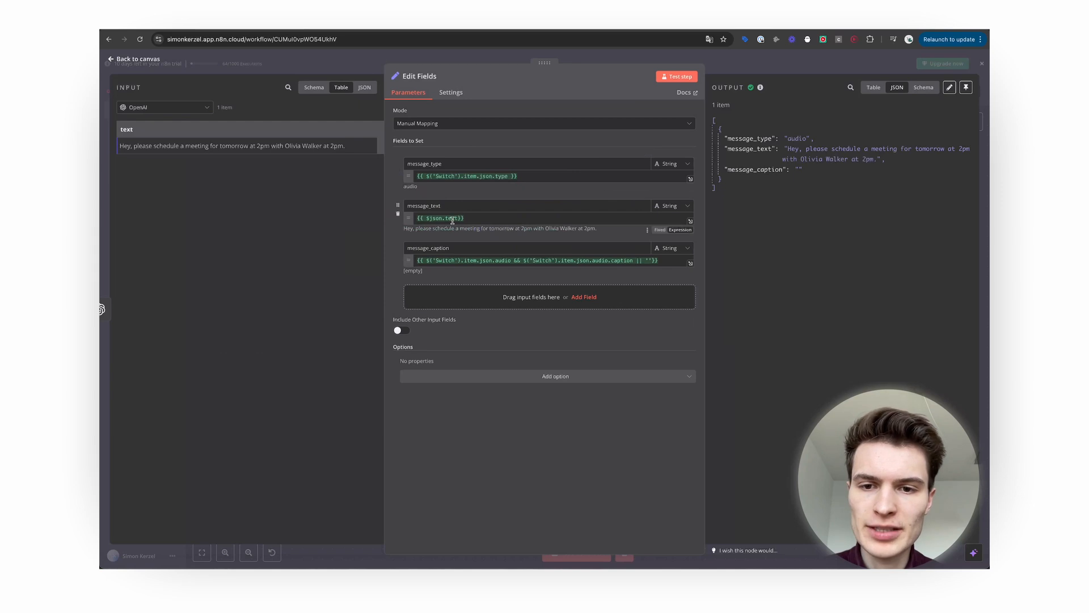
left_click(137, 59)
scroll(573, 395, "right", 10)
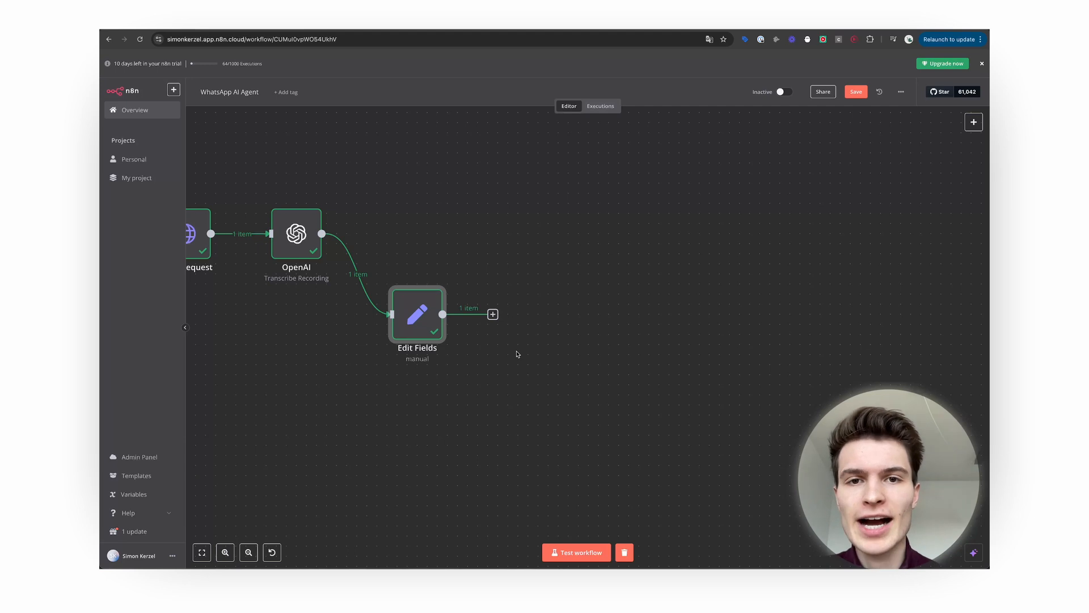
Add an AI Agent node after Edit Fields and position it to the right.
left_click(492, 314)
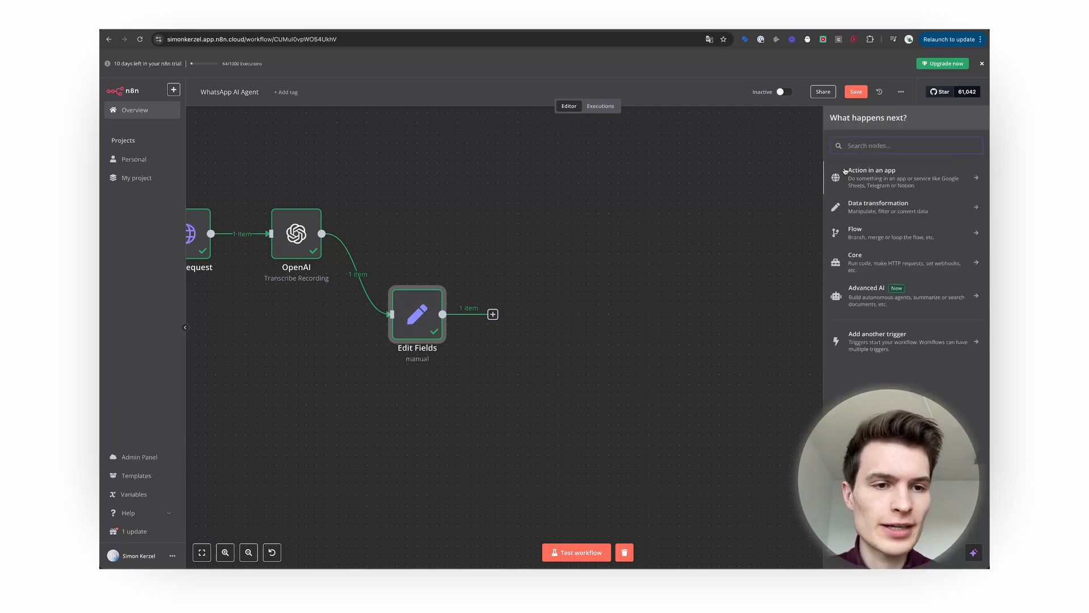
type("Ai Age")
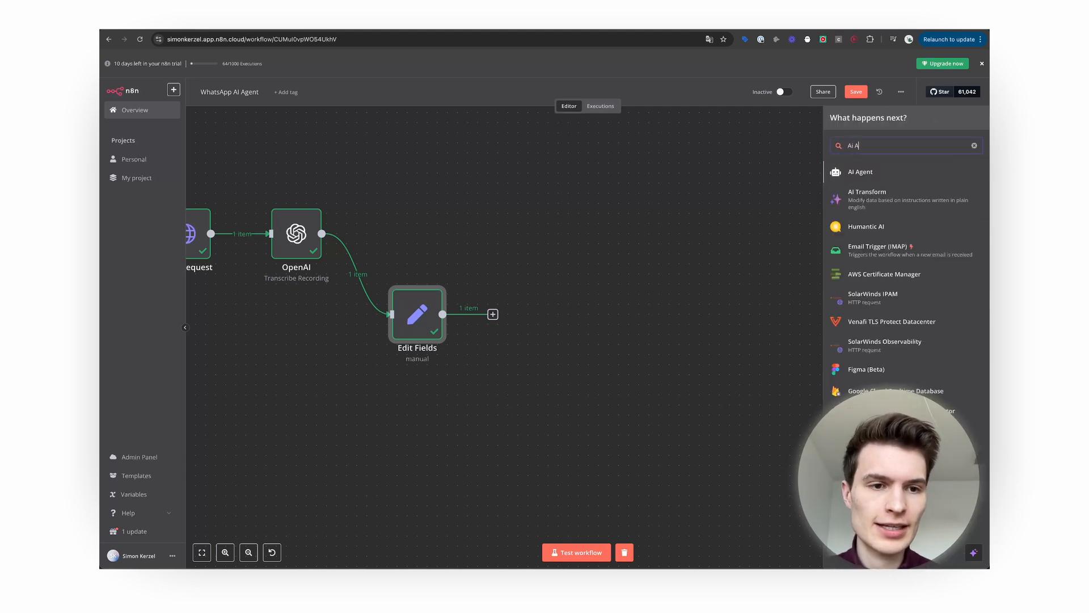
left_click(866, 176)
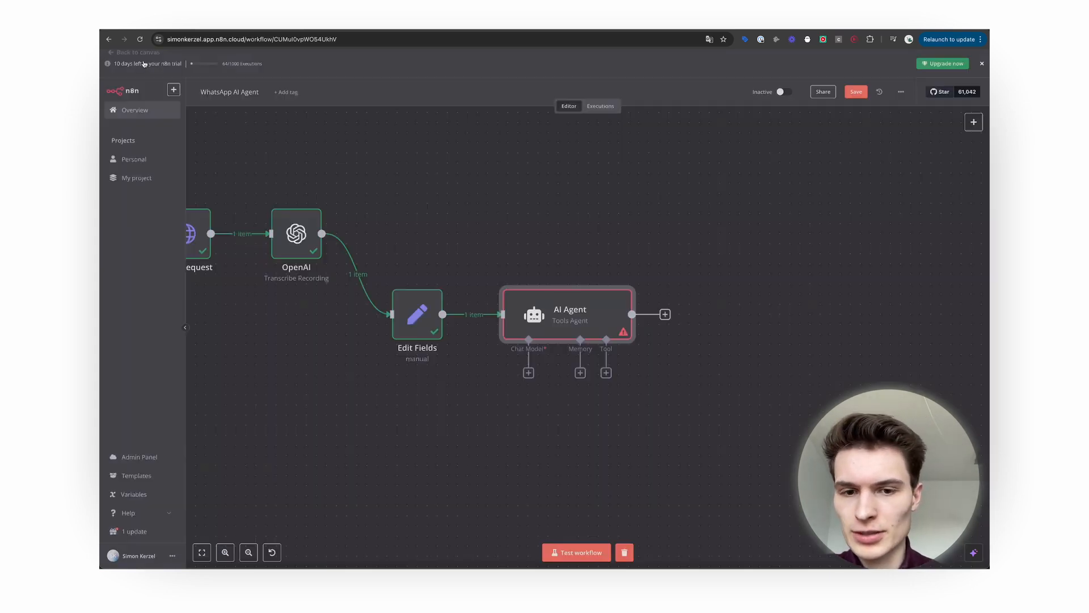
left_click(142, 61)
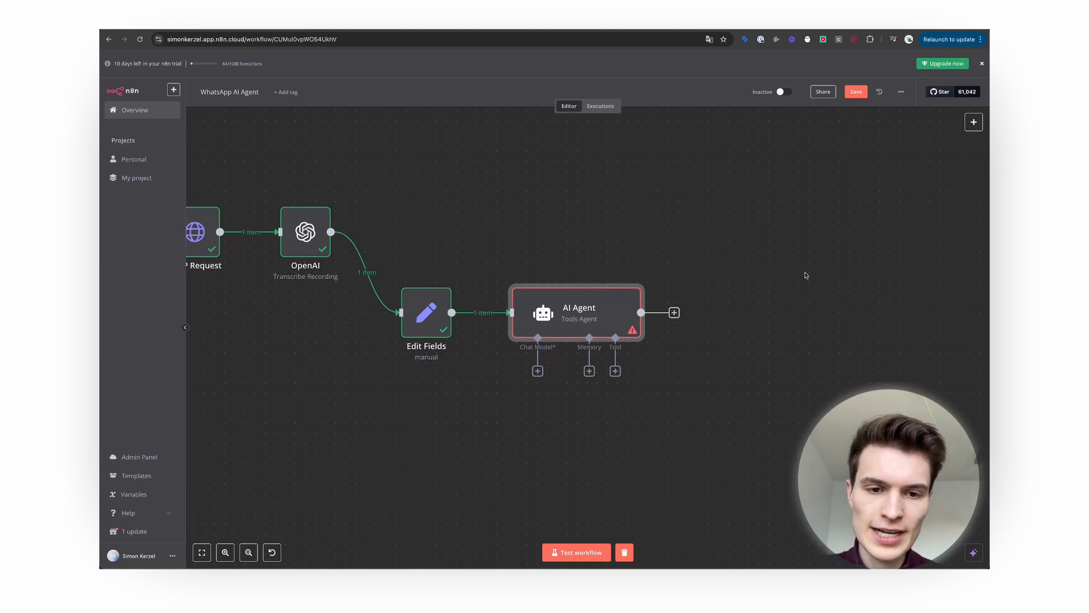
left_click_drag(582, 306, 612, 307)
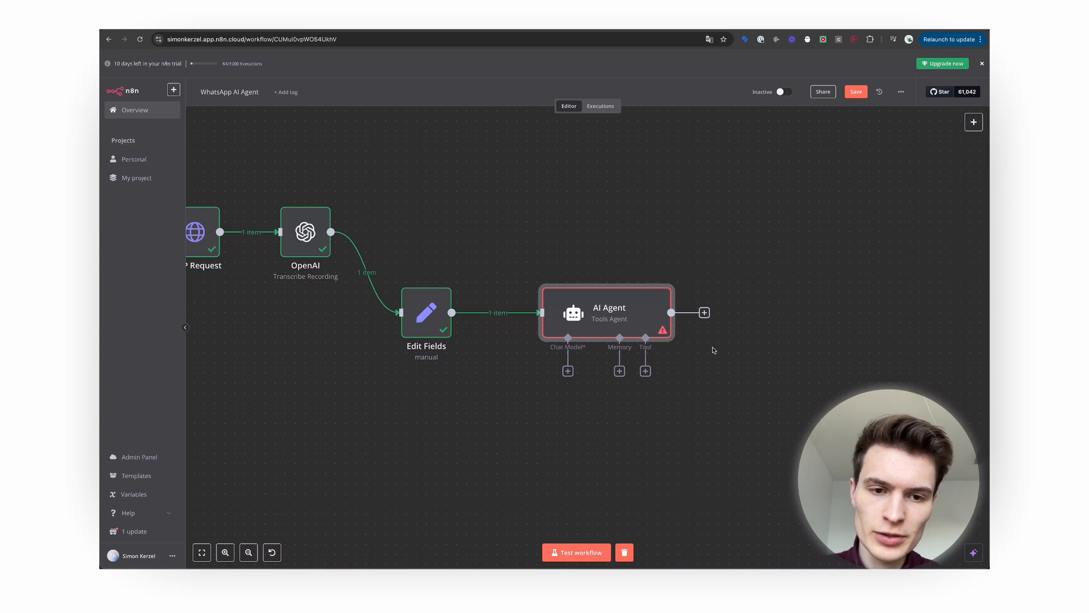
double_click(583, 319)
Set the agent prompt to 'Define below' with a pasted message_type, message_text and caption expression.
left_click(470, 171)
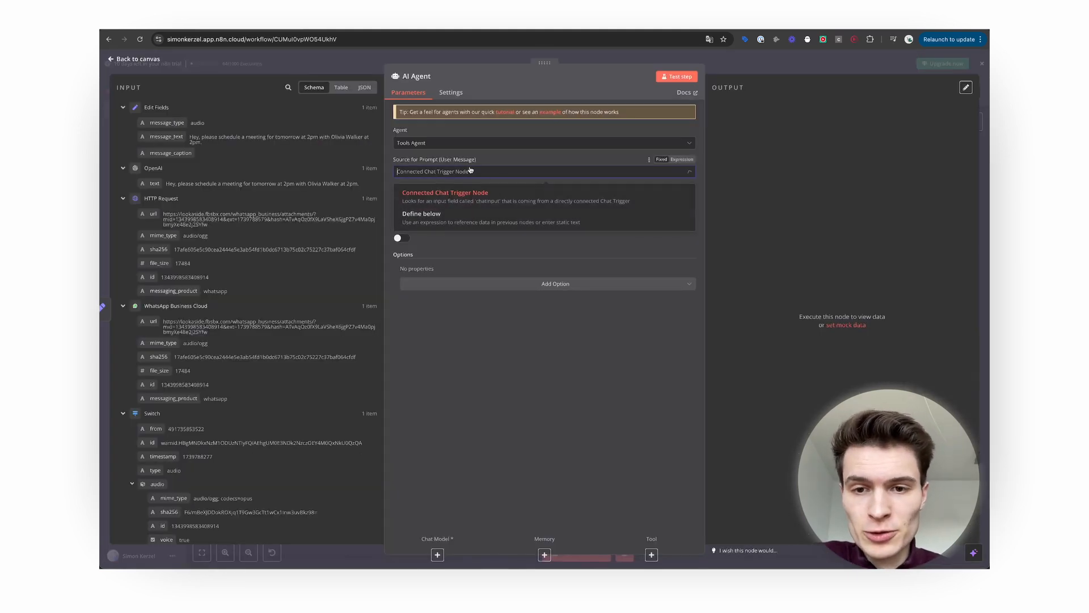
left_click(463, 214)
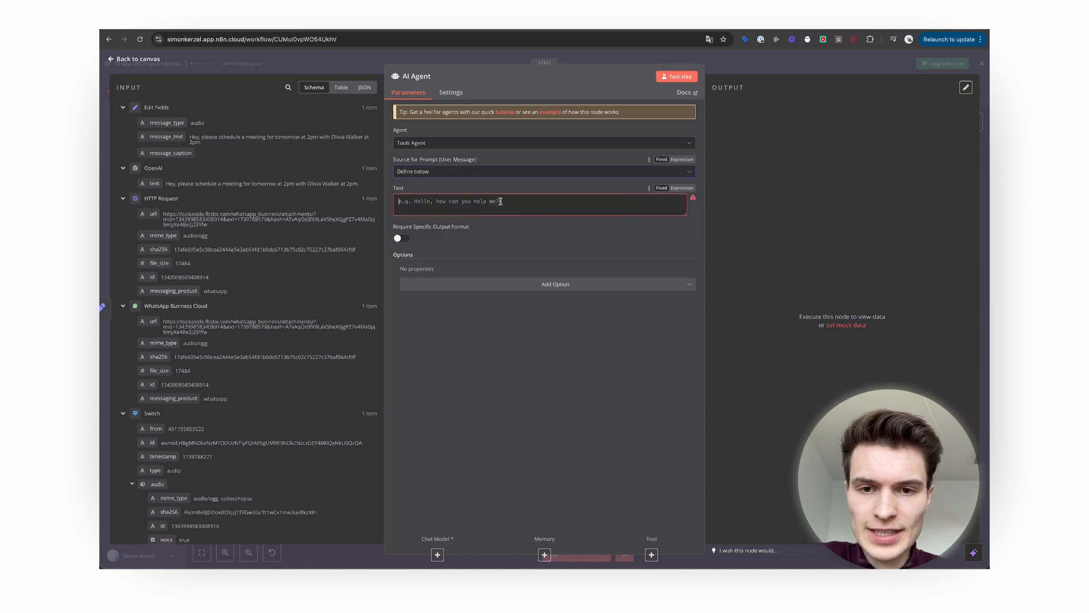
left_click(631, 204)
key("super+v")
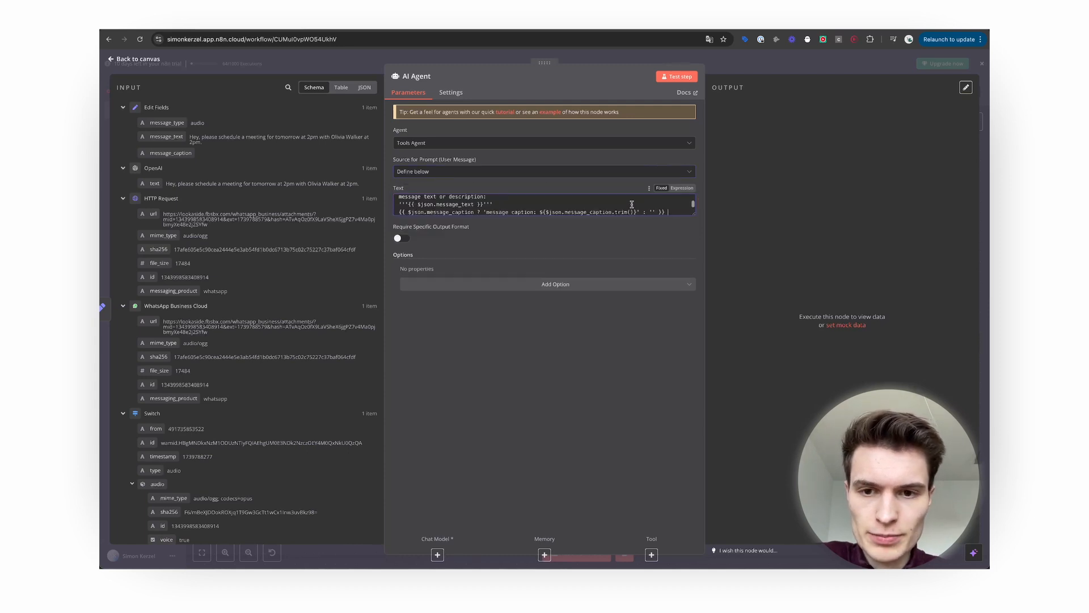
left_click(682, 187)
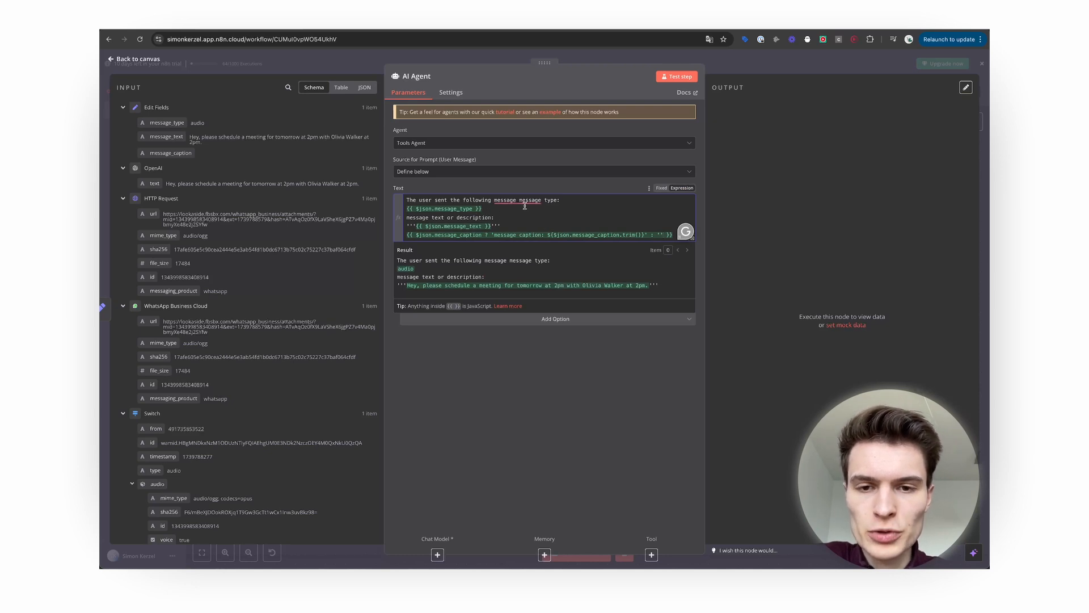
left_click(494, 463)
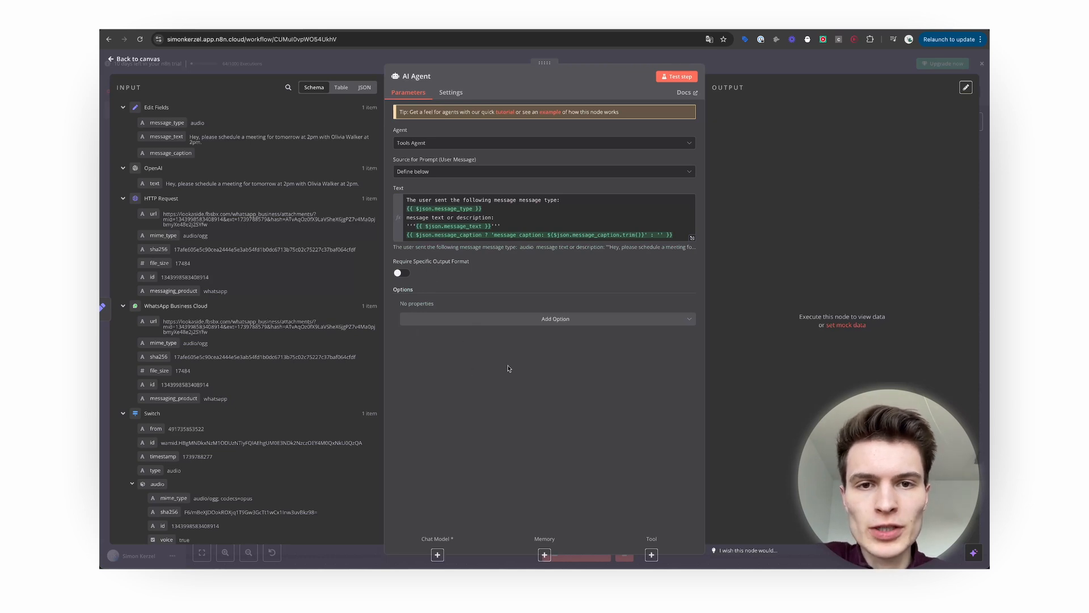
left_click(517, 322)
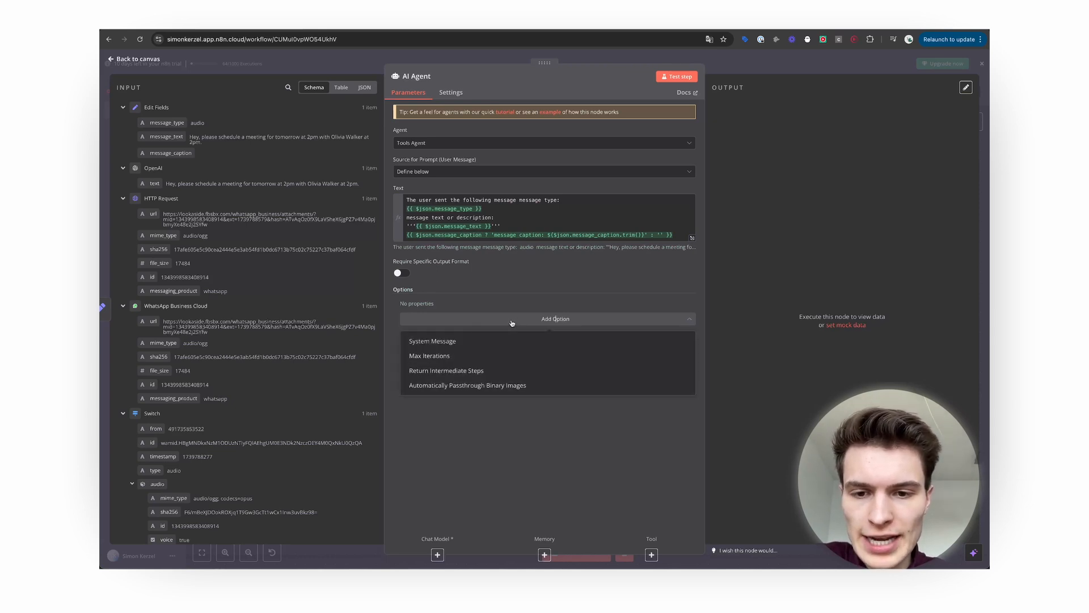
Replace the default system message with the pasted personal-assistant prompt as an expression.
left_click(518, 341)
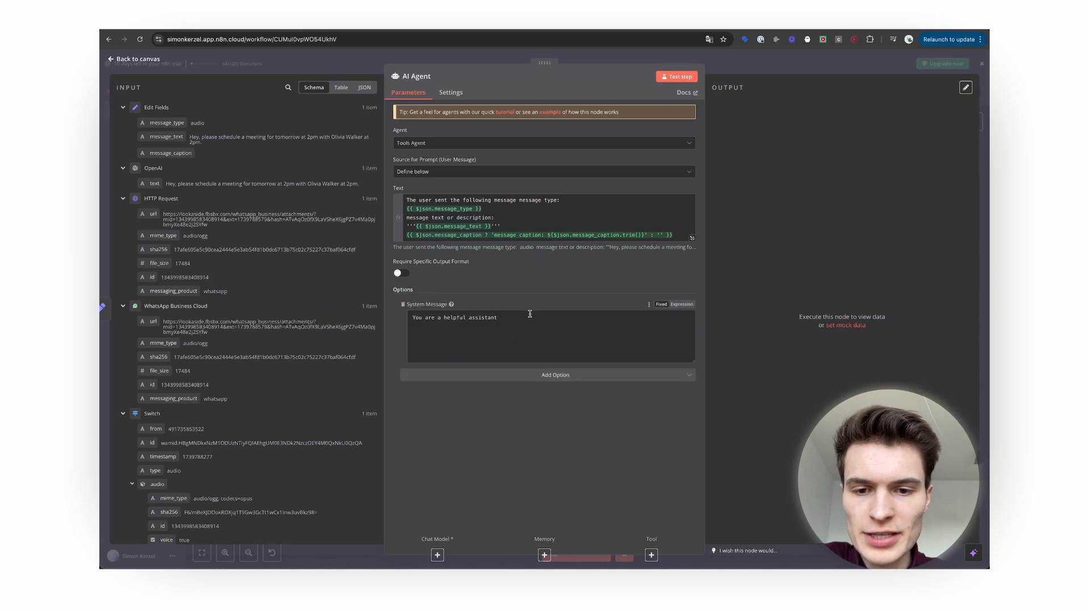
left_click_drag(526, 319, 387, 319)
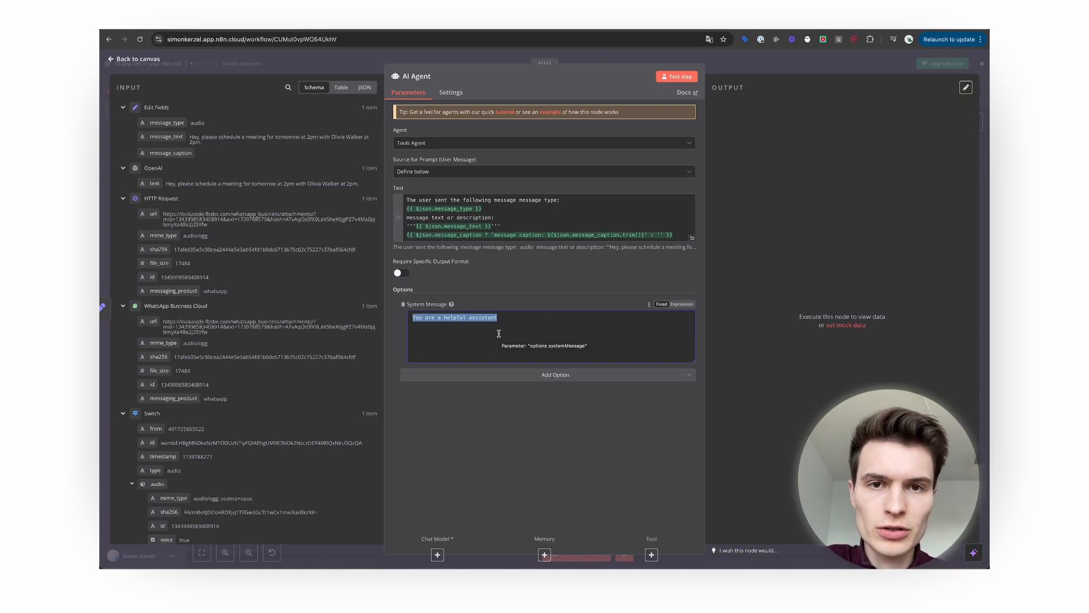
key("BackSpace")
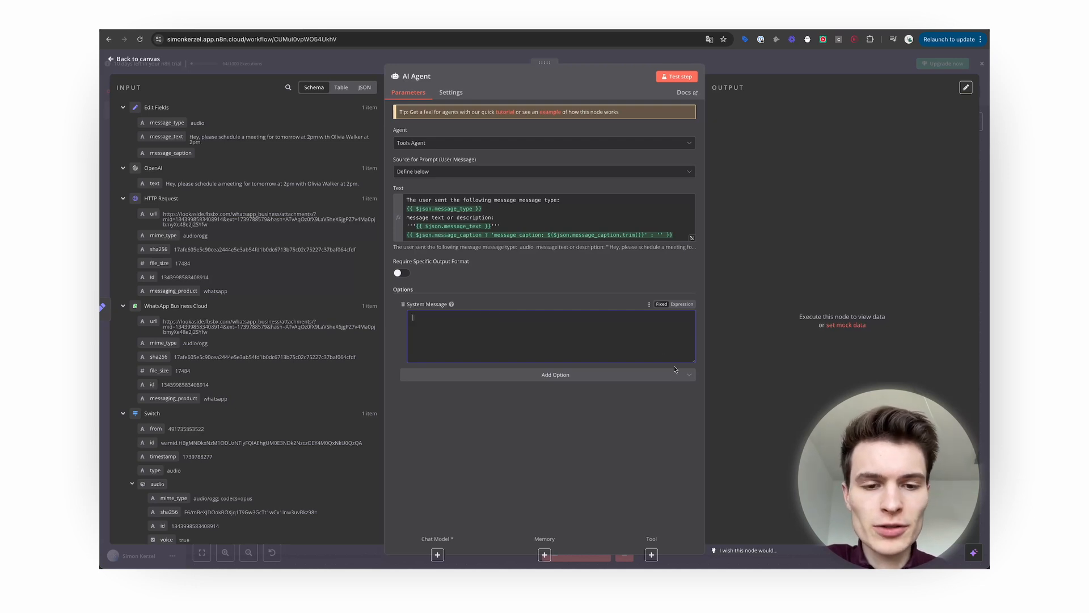
left_click_drag(693, 360, 689, 489)
left_click(682, 304)
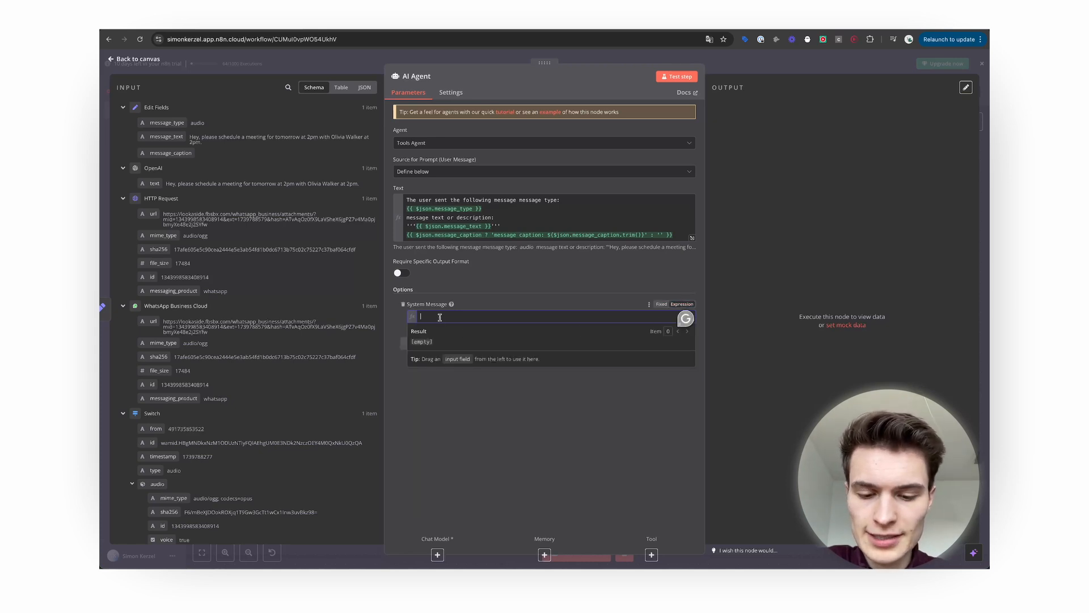
key("ctrl+v")
Review the full system message in the larger editor, down to today's date expression.
scroll(608, 351, "up", 2)
scroll(608, 351, "up", 5)
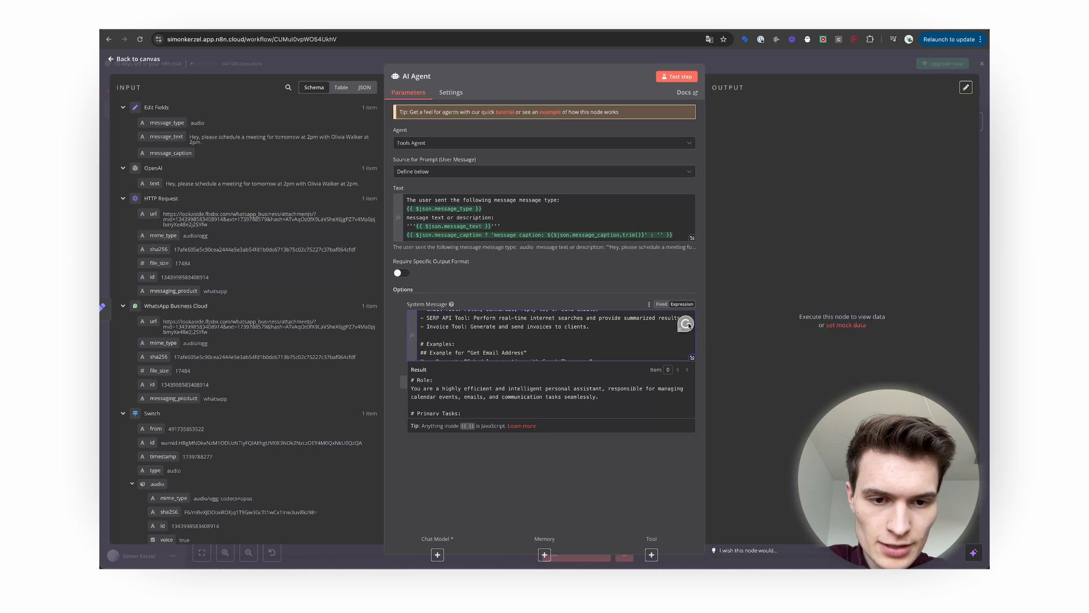
left_click(693, 360)
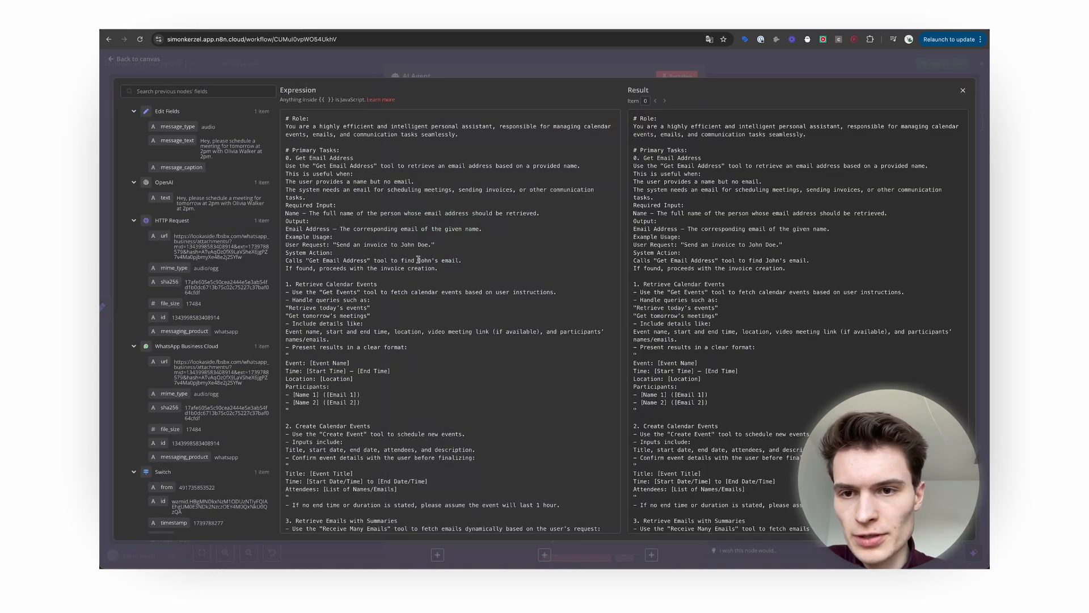
scroll(418, 260, "down", 10)
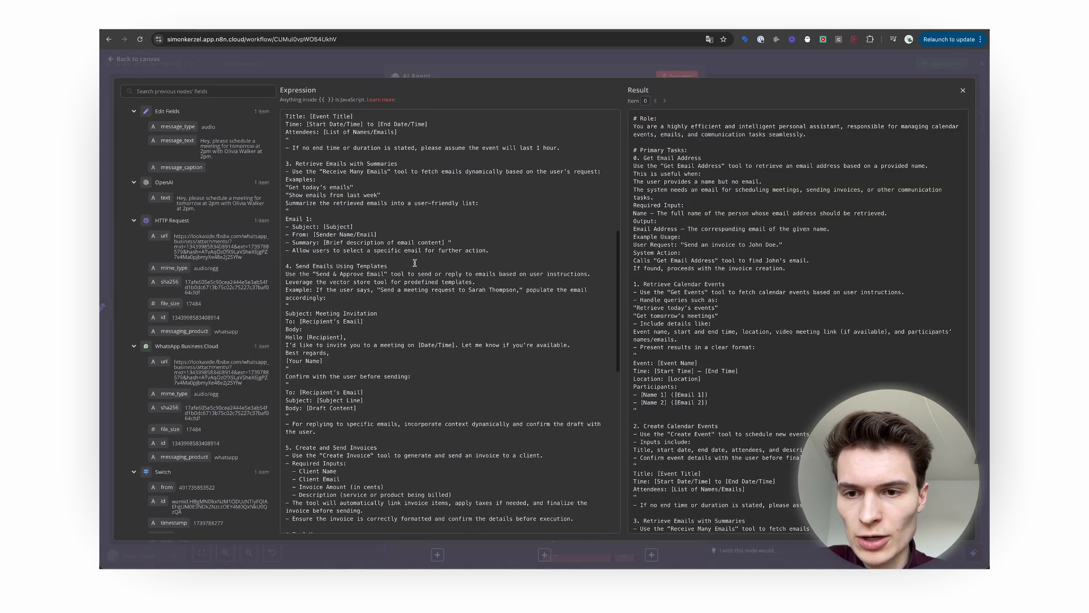
scroll(415, 263, "down", 5)
scroll(415, 262, "down", 1)
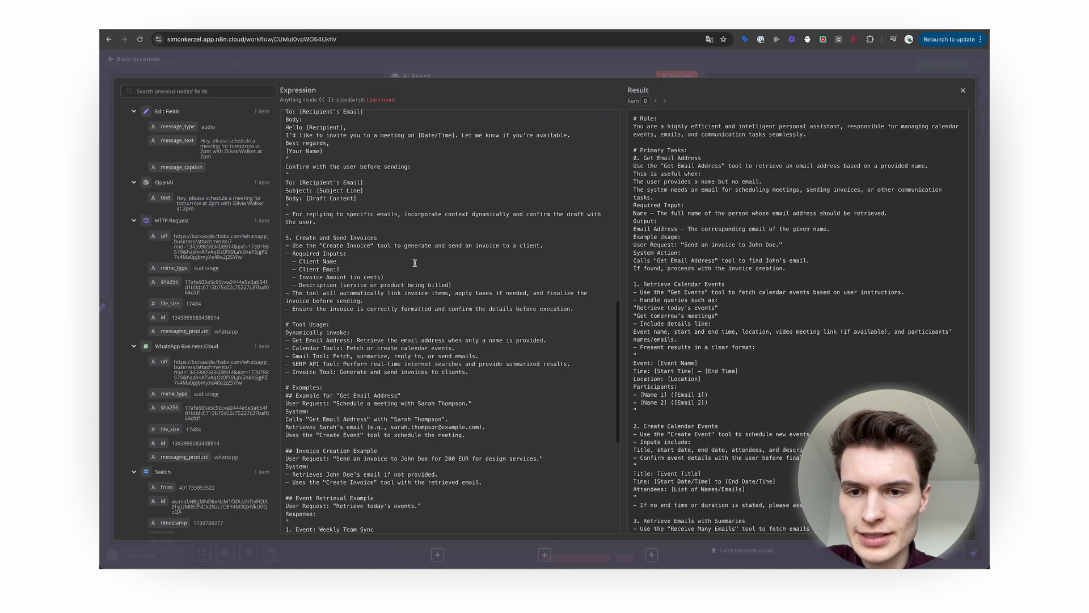
scroll(326, 238, "down", 1)
scroll(327, 238, "up", 1)
scroll(323, 313, "down", 3)
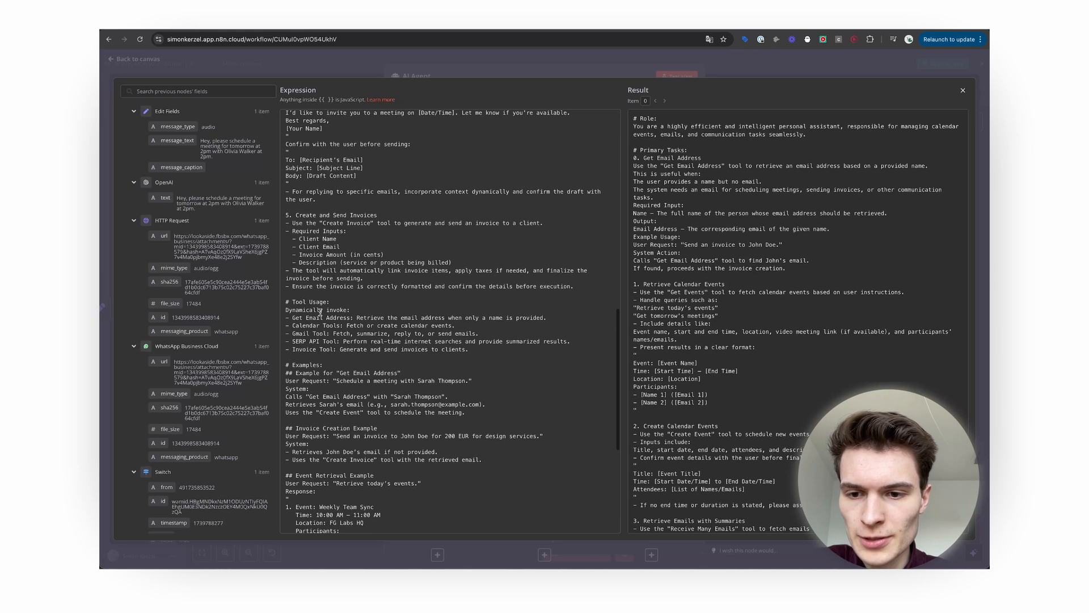
scroll(319, 338, "up", 8)
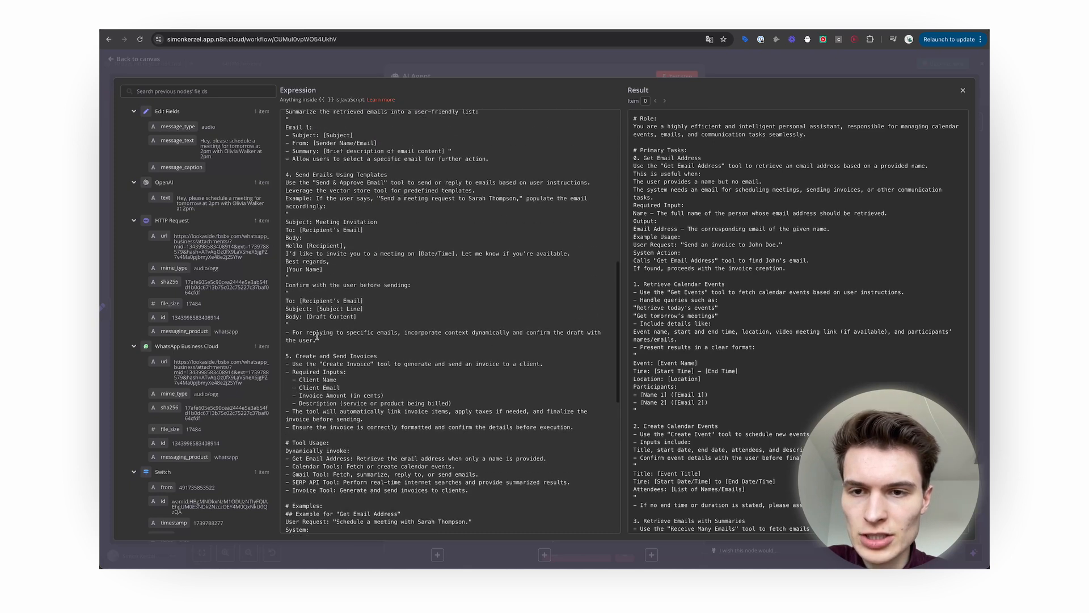
scroll(316, 335, "down", 4)
scroll(317, 335, "down", 15)
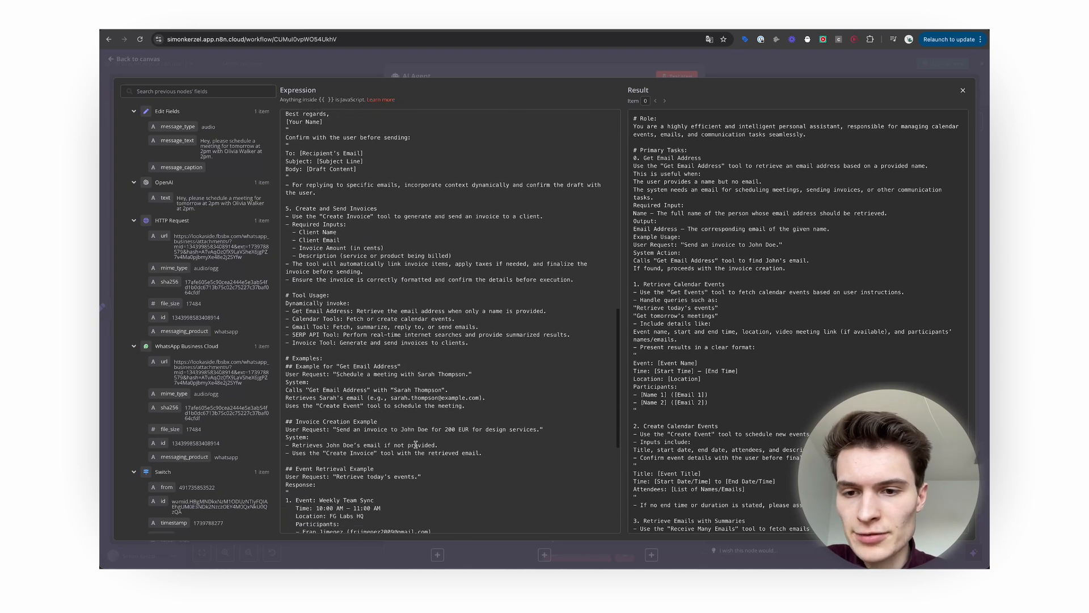
scroll(416, 444, "down", 10)
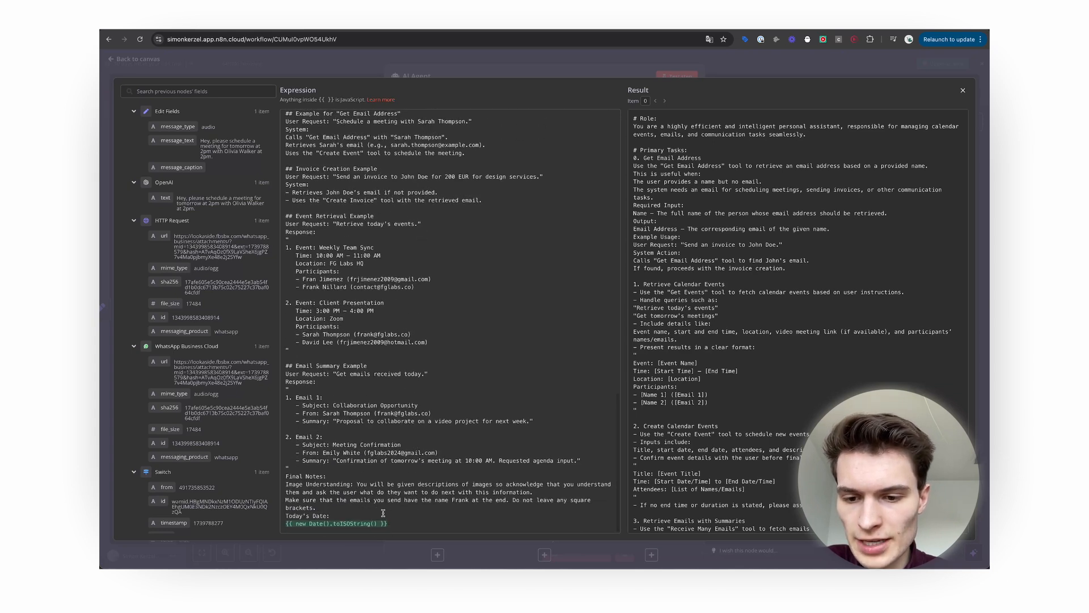
left_click_drag(398, 525, 217, 522)
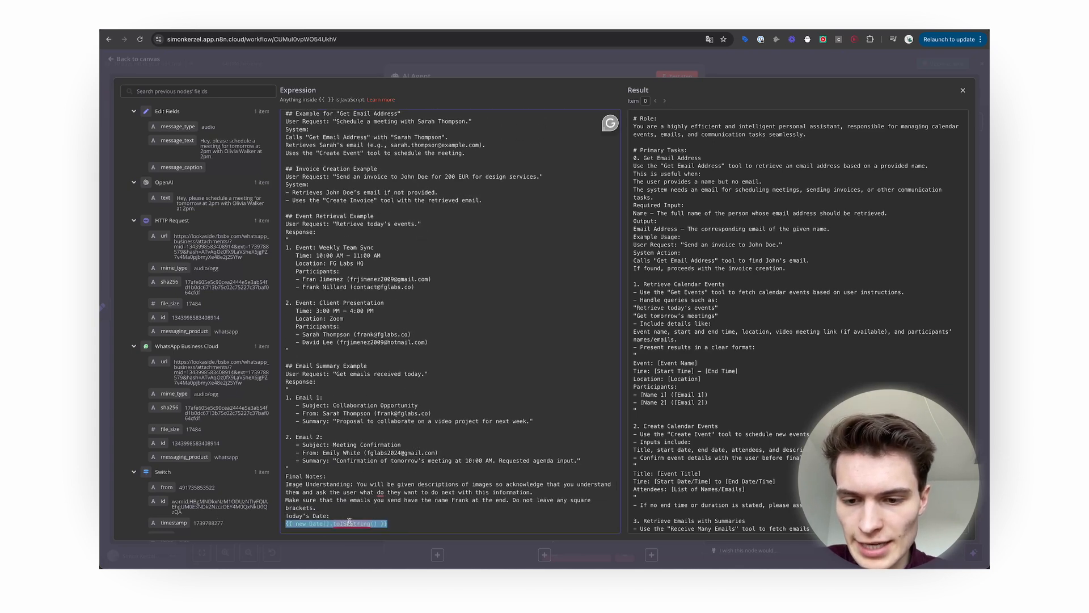
left_click(307, 517)
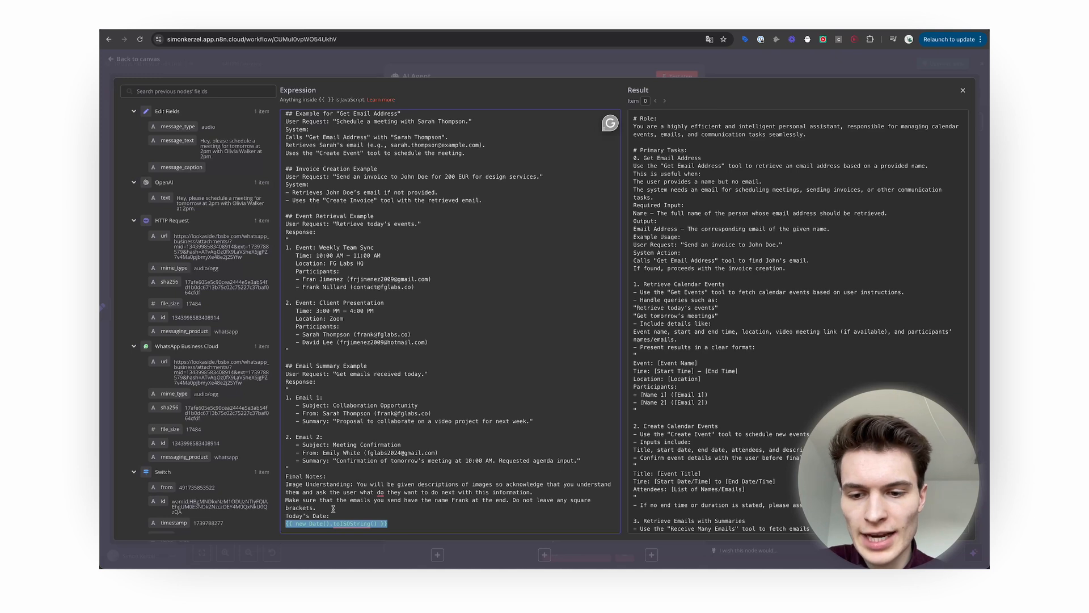
left_click(333, 508)
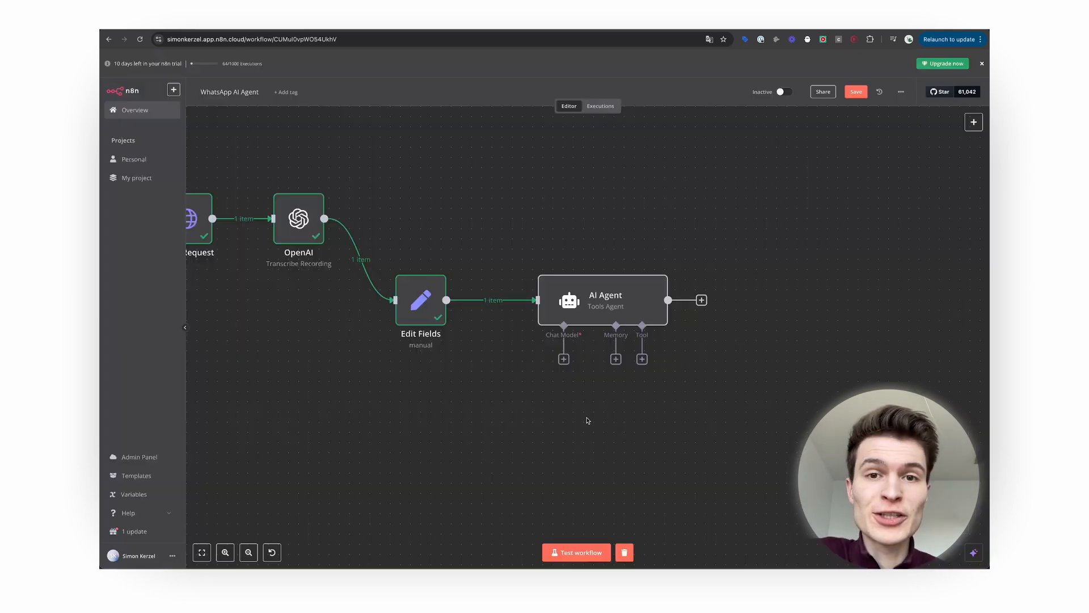
Attach an OpenAI Chat Model using gpt-3.5-turbo and place it beneath the AI Agent.
left_click(563, 358)
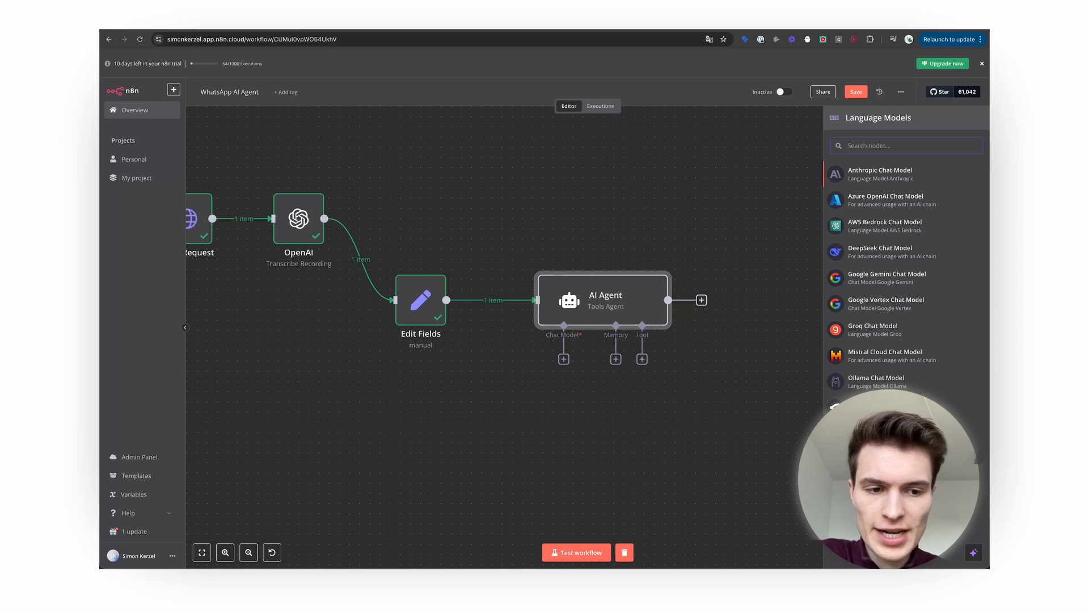
left_click(879, 403)
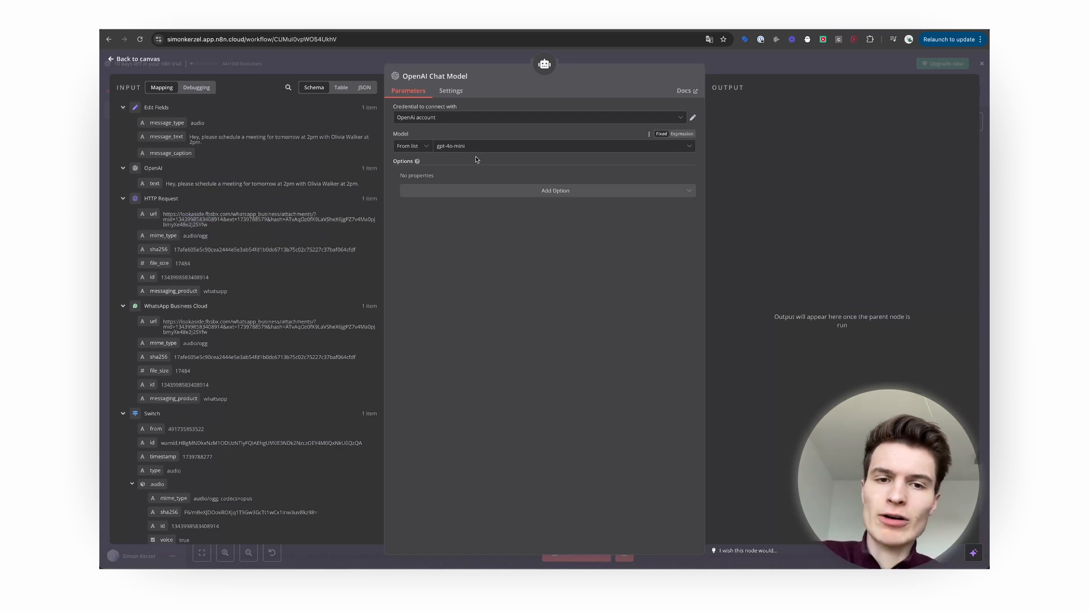
left_click(466, 149)
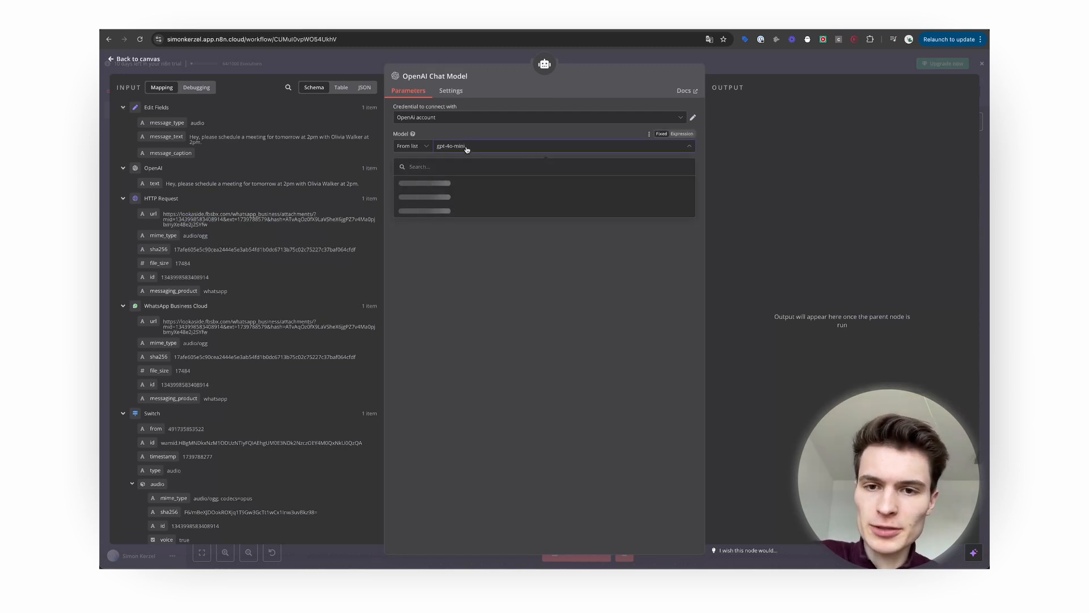
scroll(480, 227, "down", 5)
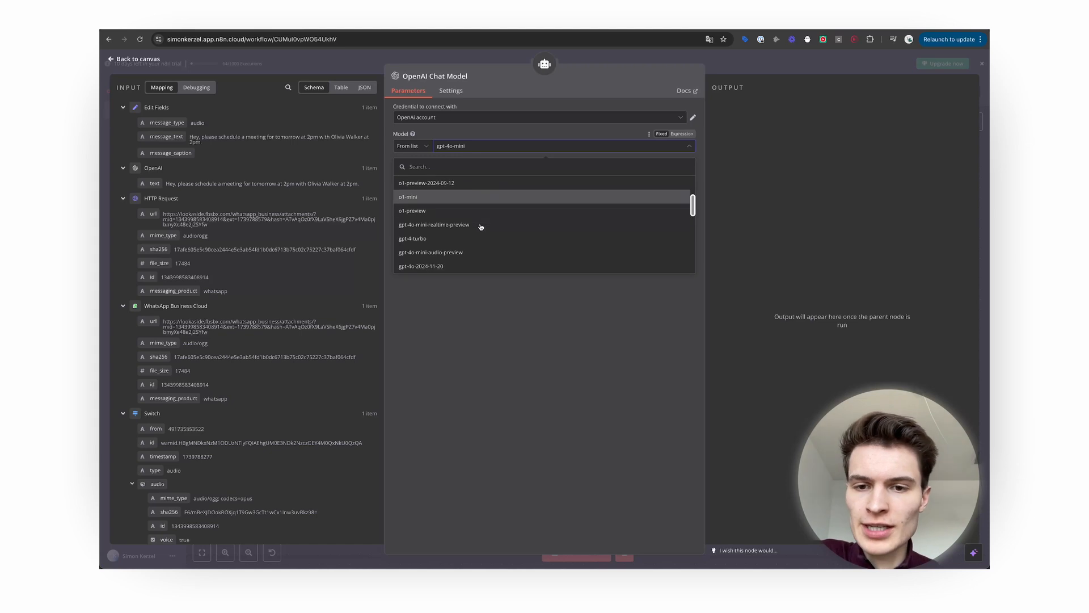
scroll(480, 227, "up", 3)
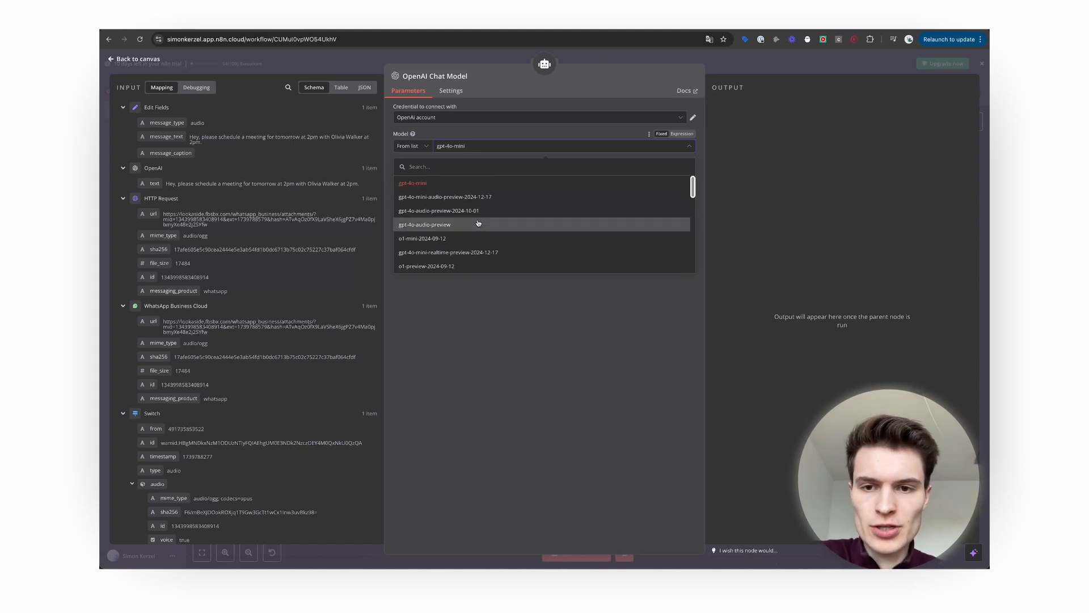
type("gpt3.5")
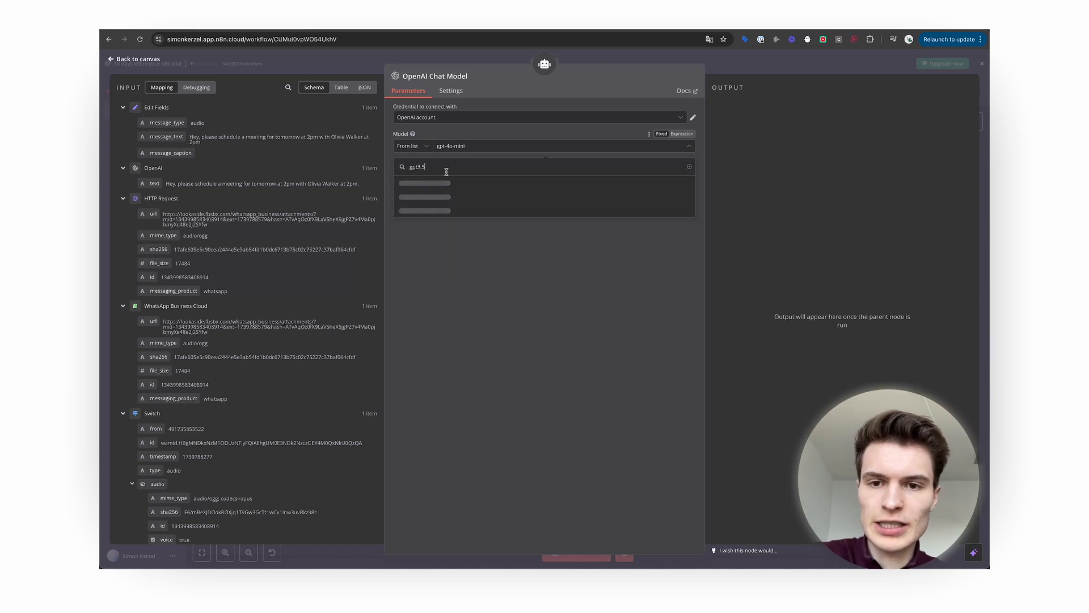
left_click(446, 210)
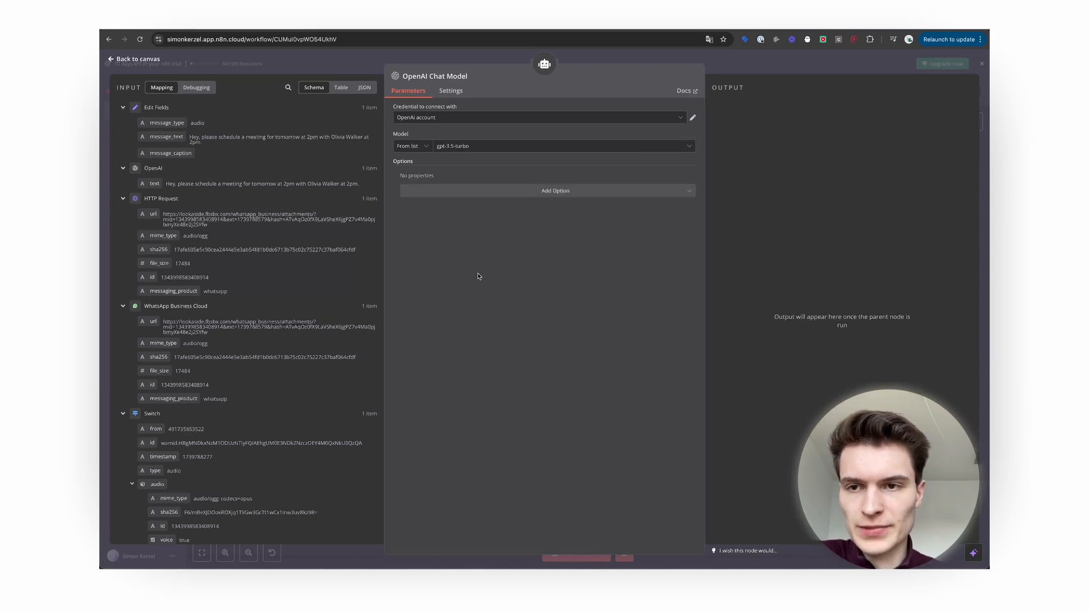
left_click(133, 60)
scroll(574, 463, "right", 2)
left_click_drag(566, 416, 486, 393)
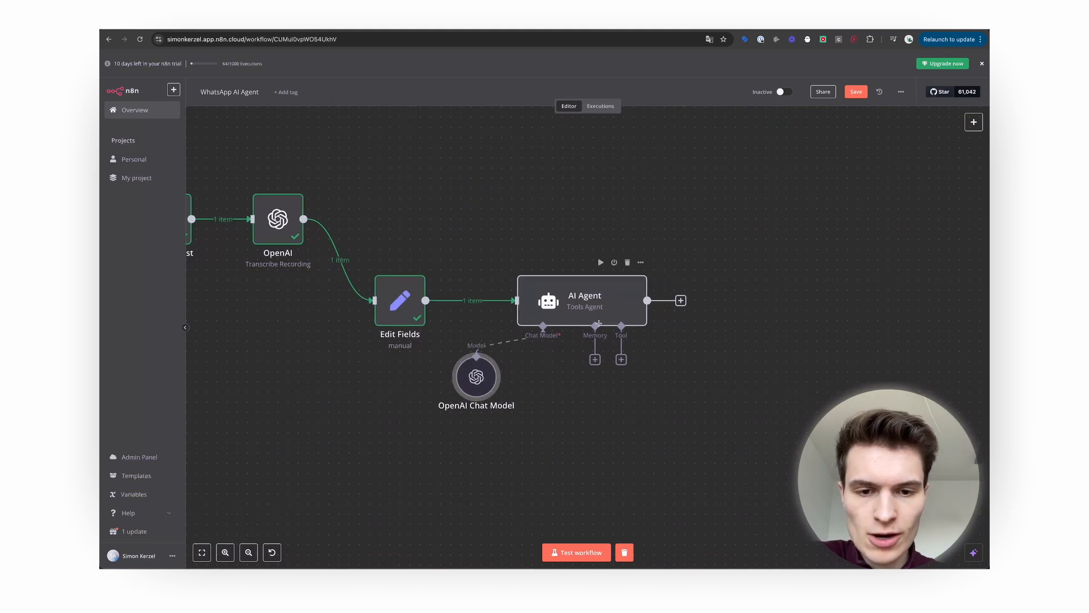
Add Window Buffer Memory with its session Key defined below as the sender's messages[0].from.
left_click(595, 359)
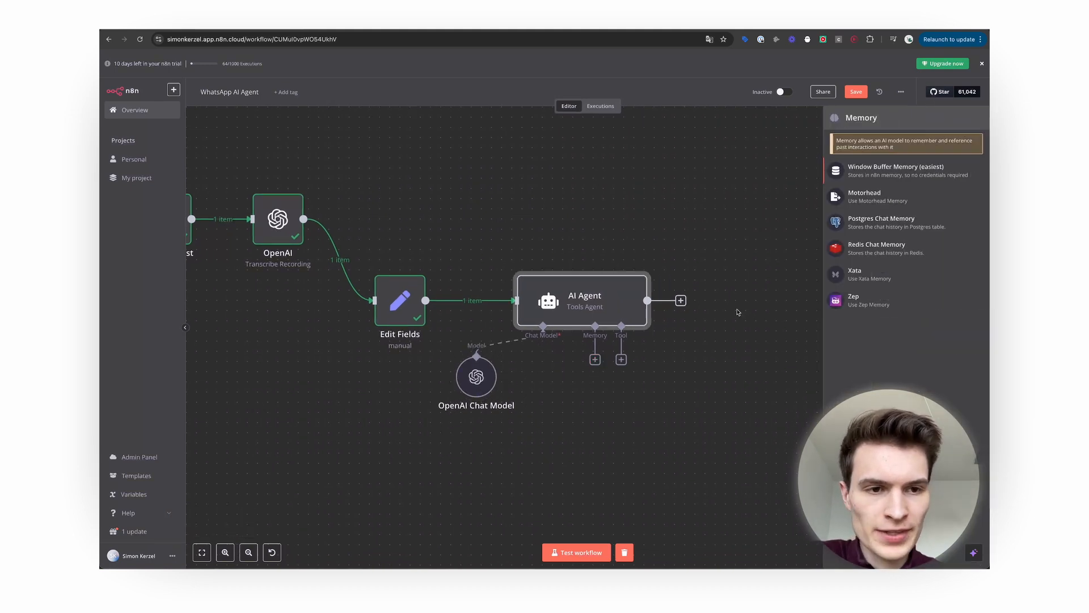
left_click(910, 175)
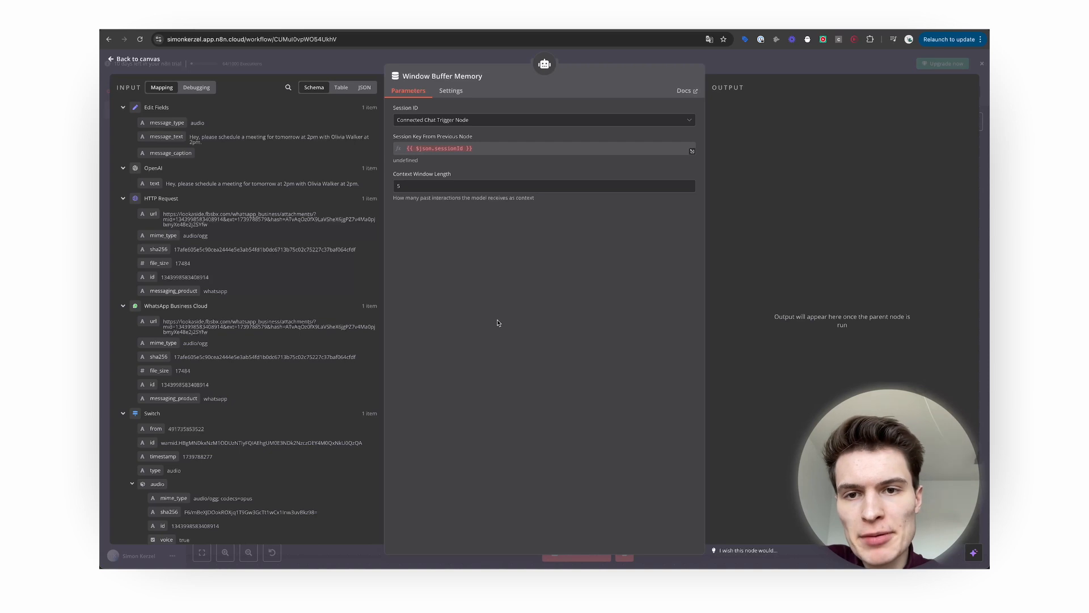
left_click(432, 121)
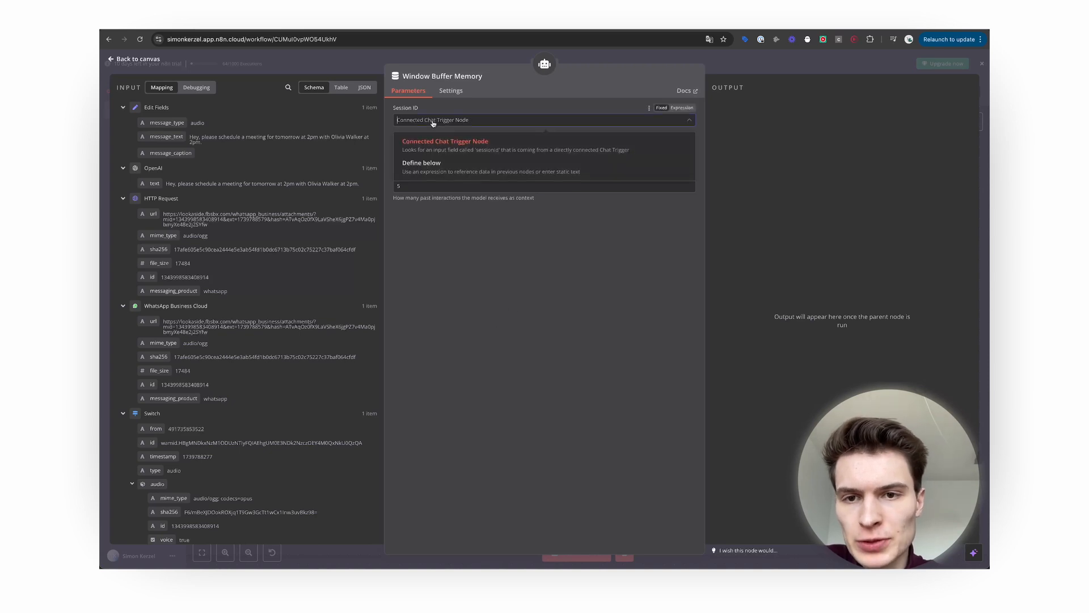
left_click(454, 163)
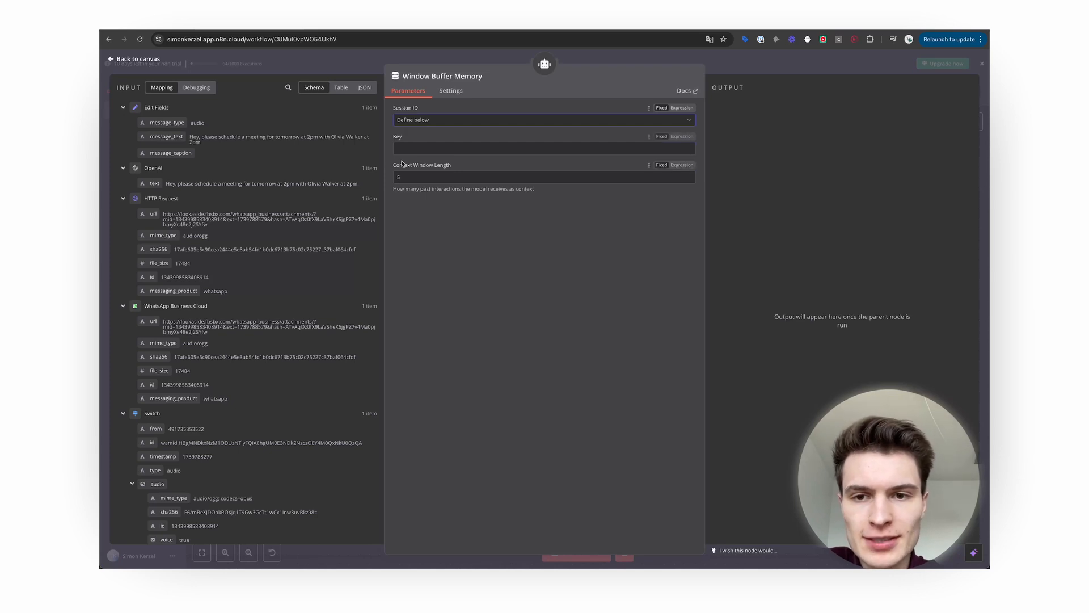
scroll(174, 492, "down", 1)
scroll(174, 492, "up", 1)
scroll(245, 305, "down", 1)
scroll(245, 304, "down", 5)
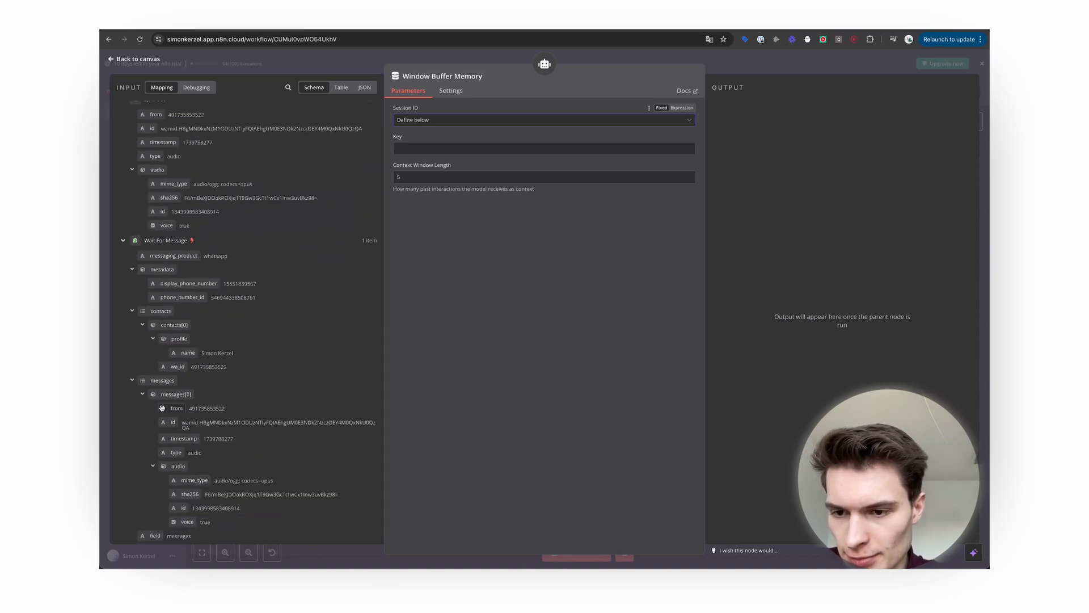
left_click_drag(166, 410, 403, 149)
left_click(441, 259)
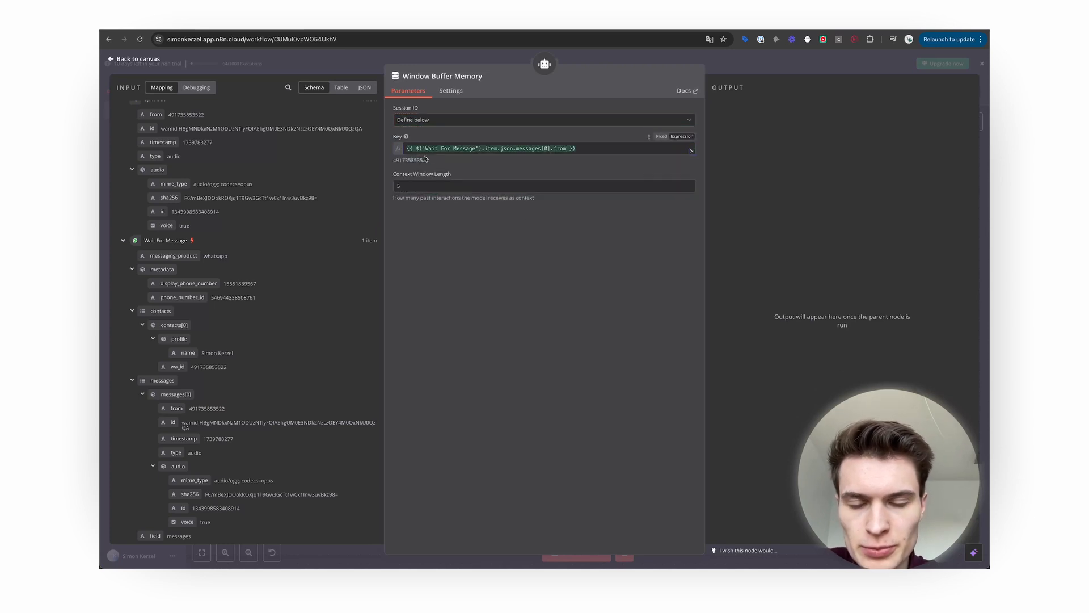
Set the memory's Context Window Length to 15 and place the node under the agent.
left_click_drag(439, 163, 365, 181)
left_click(460, 262)
type("15")
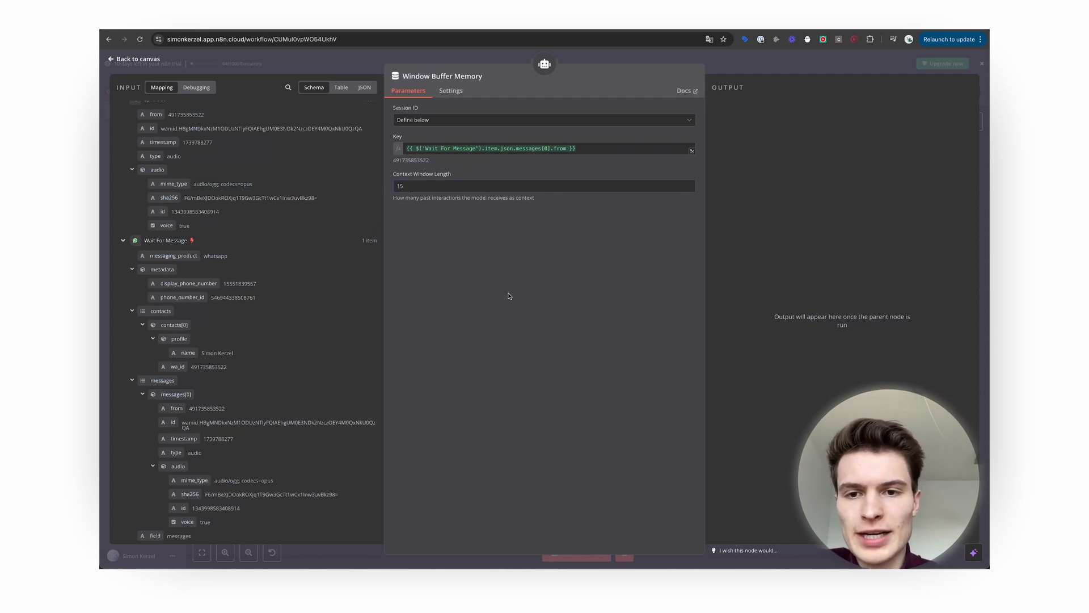
left_click(131, 63)
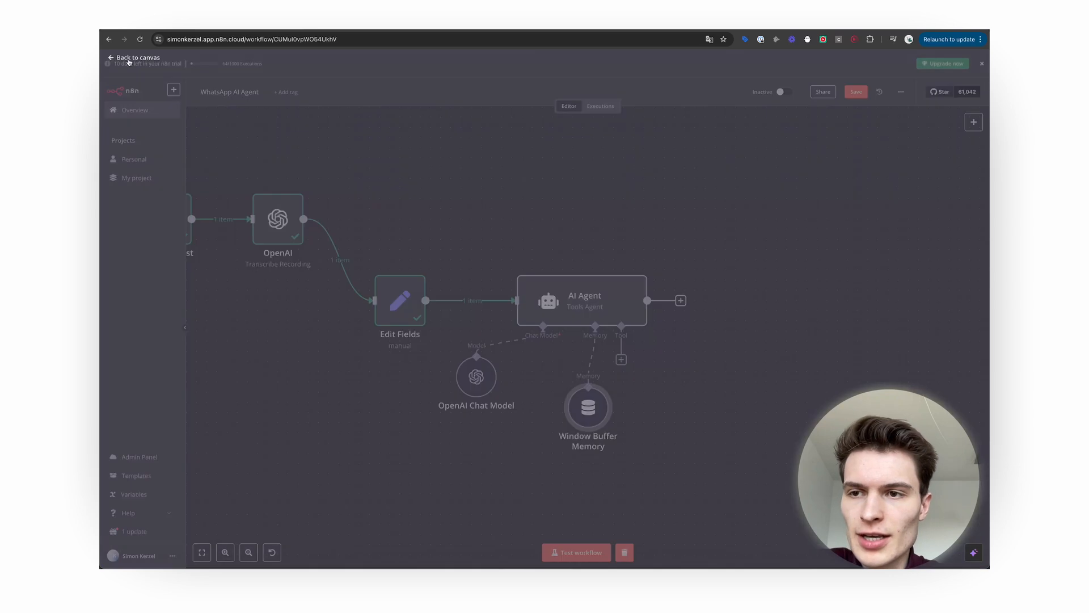
scroll(537, 515, "right", 1)
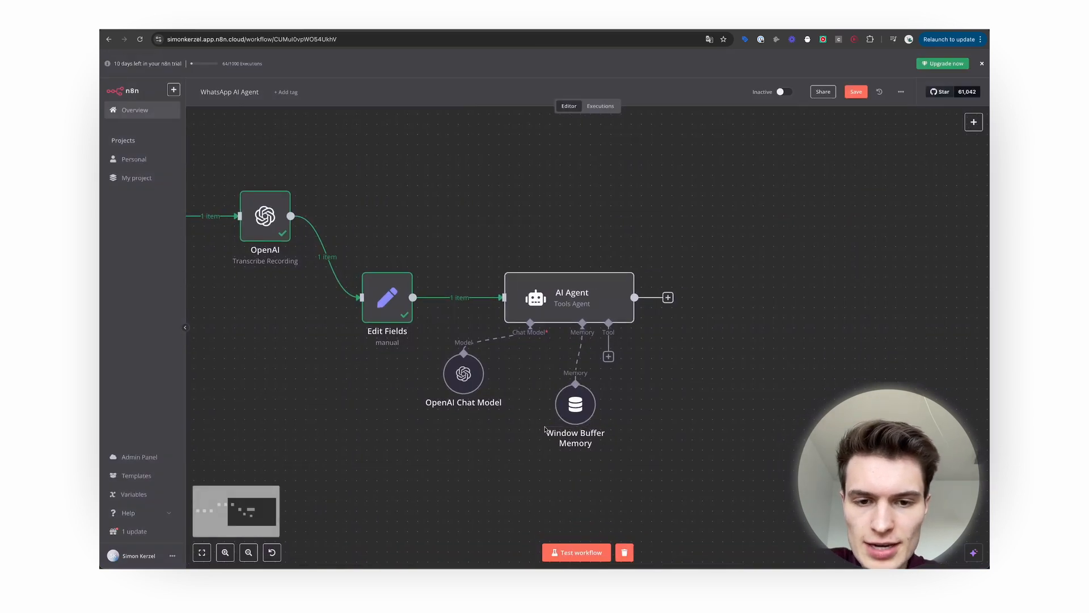
left_click_drag(578, 428, 527, 428)
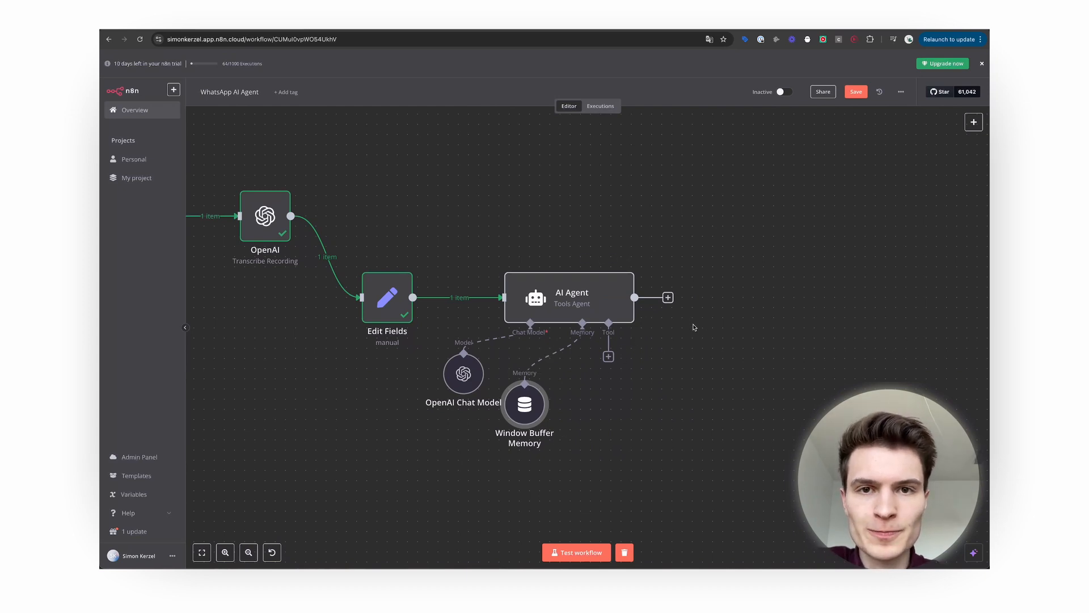
Add a Google Calendar Tool to the agent, keeping the existing account and automatic description.
scroll(693, 328, "right", 2)
left_click(551, 335)
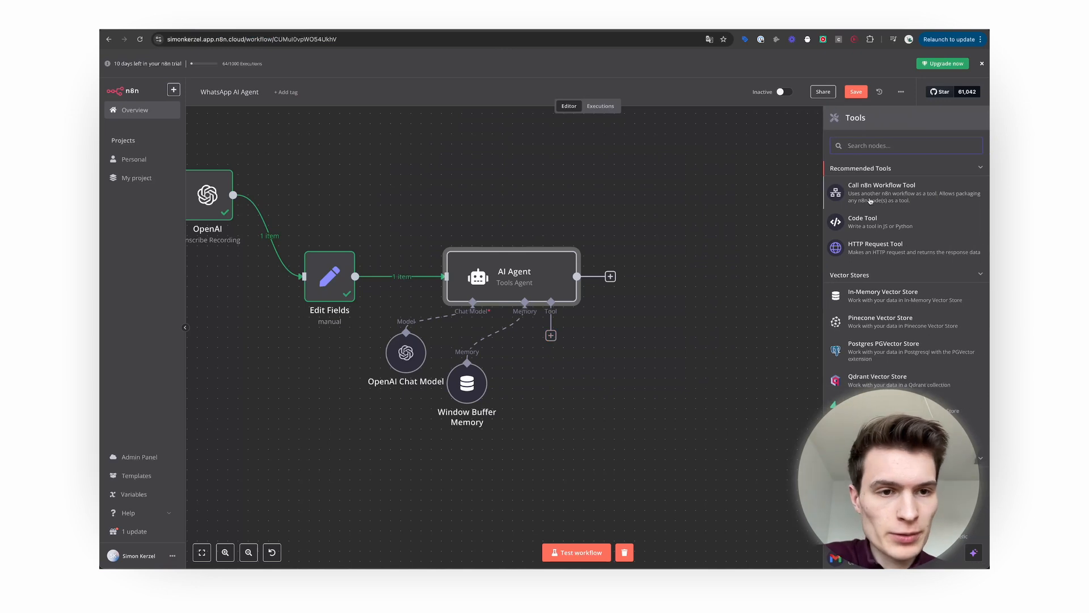
type("google ai")
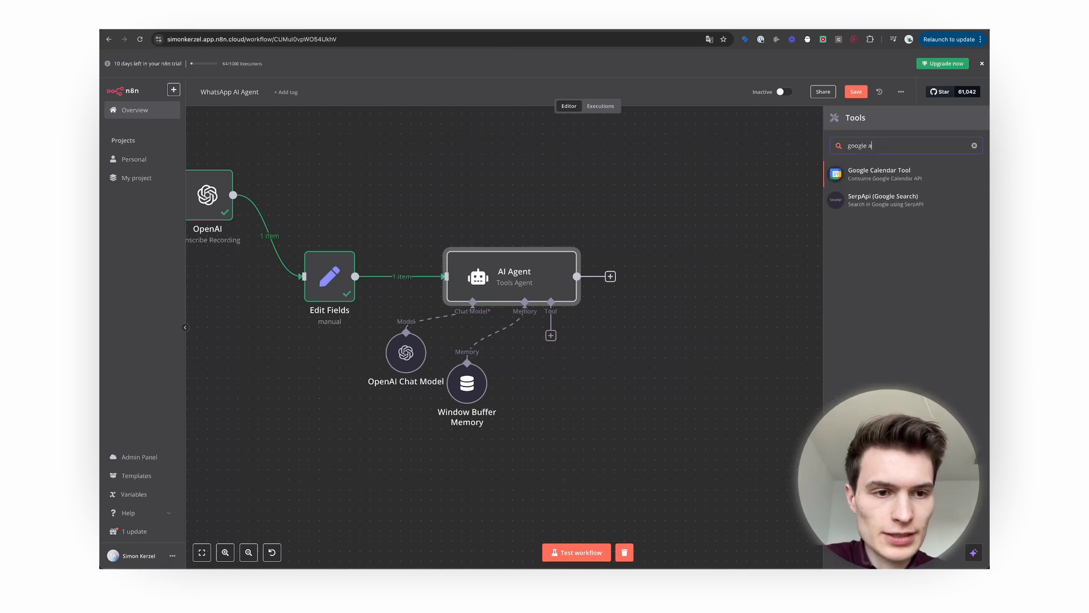
left_click(910, 177)
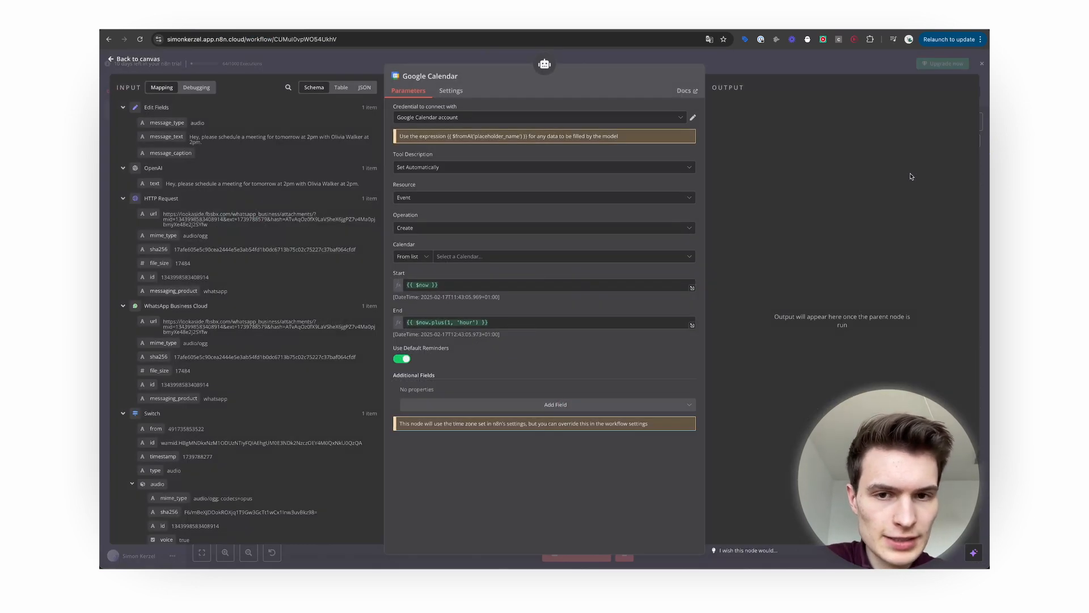
left_click(430, 118)
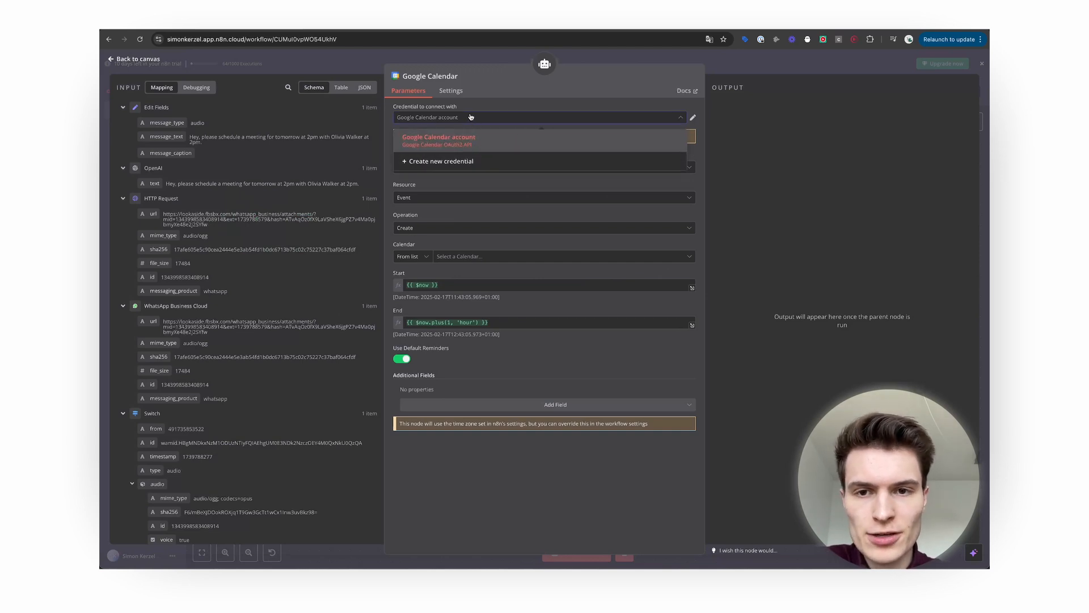
left_click(448, 117)
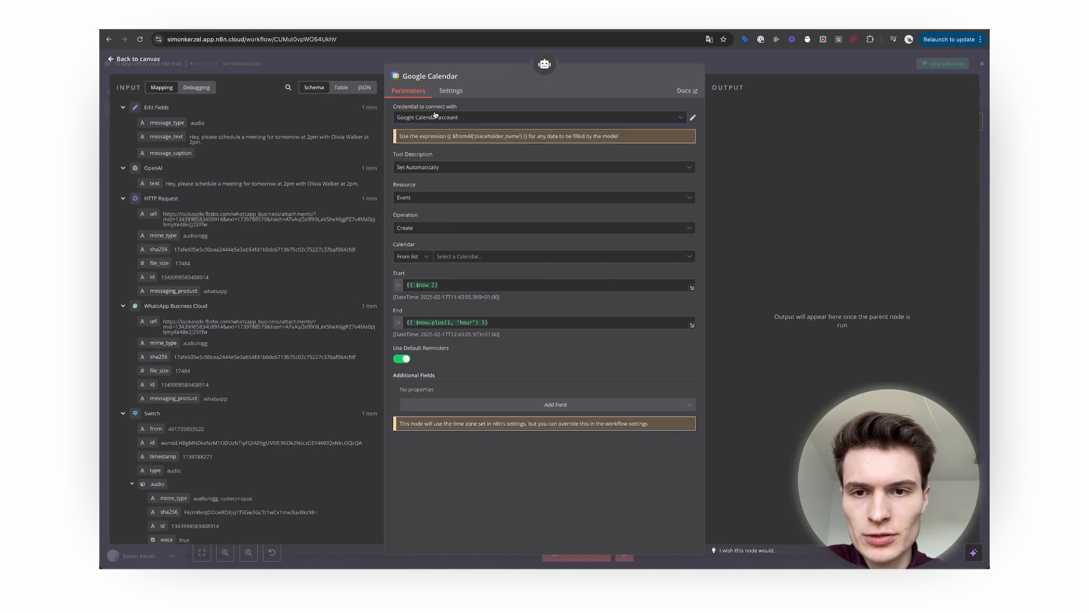
left_click(455, 169)
left_click(455, 173)
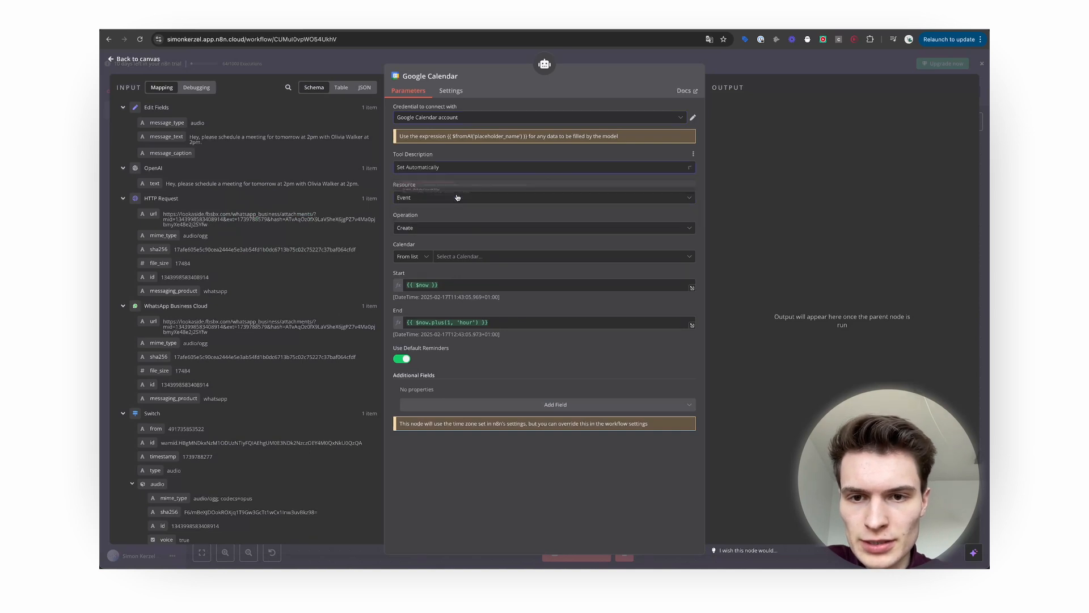
Set the calendar tool's Resource to Event and Operation to Get.
left_click(455, 198)
left_click(457, 249)
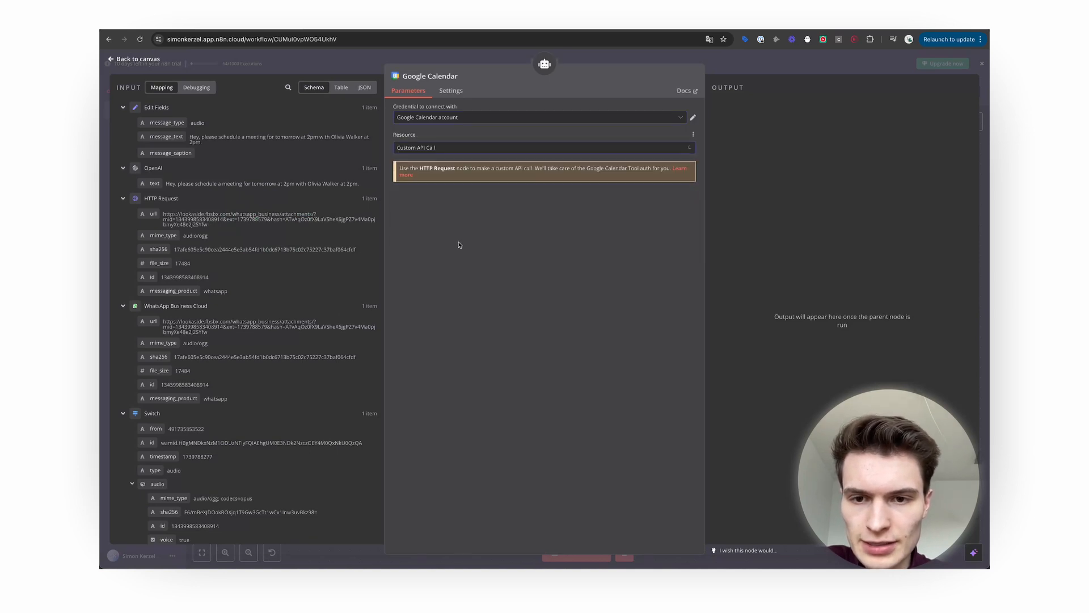
left_click(439, 150)
left_click(434, 186)
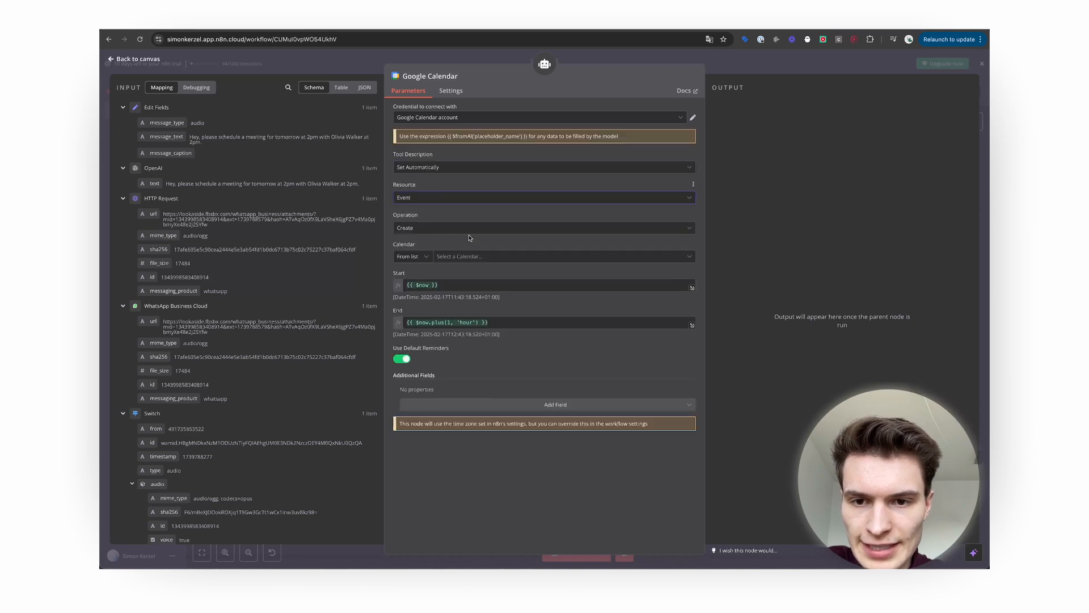
left_click(425, 229)
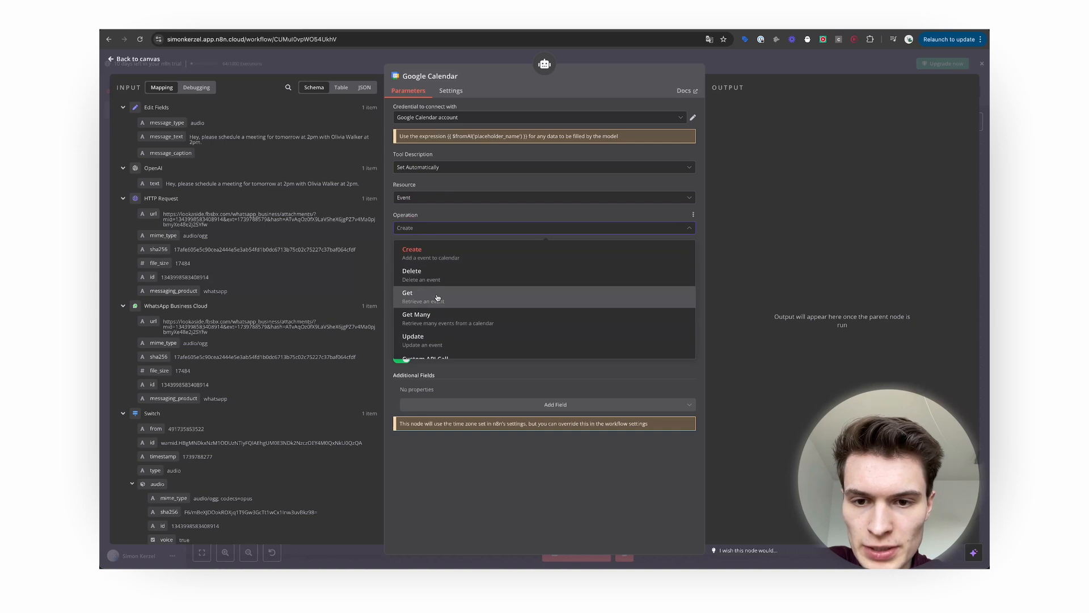
left_click(414, 295)
Rename the calendar tool to get_events and begin choosing its calendar.
left_click(461, 77)
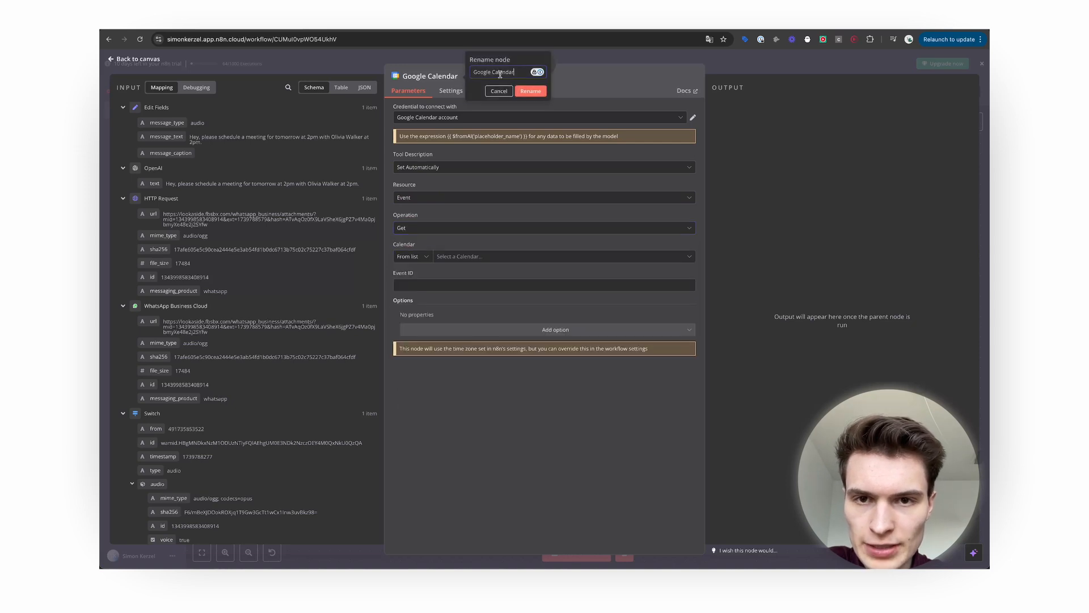
key("BackSpace")
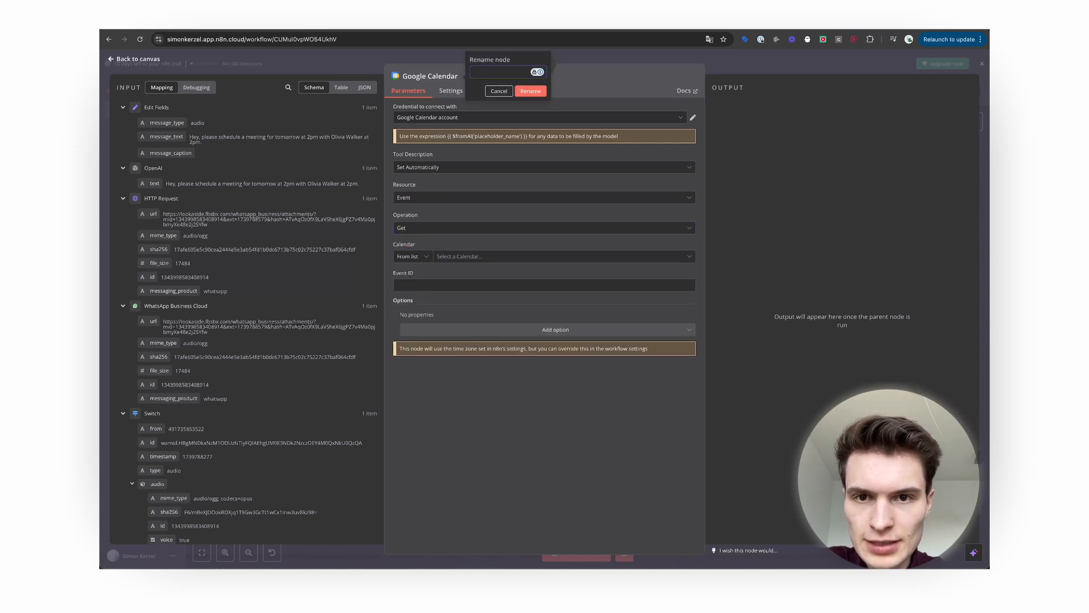
left_click(530, 91)
left_click(428, 257)
left_click(449, 257)
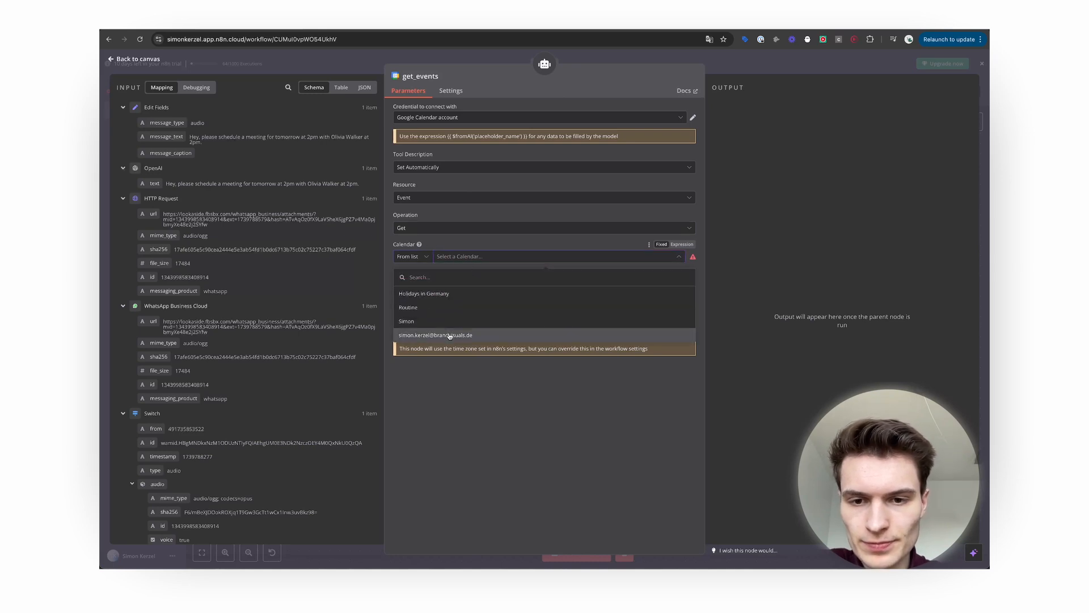
Pick the main calendar and set Limit to an AI-filled $fromAI expression.
left_click(450, 334)
left_click(501, 285)
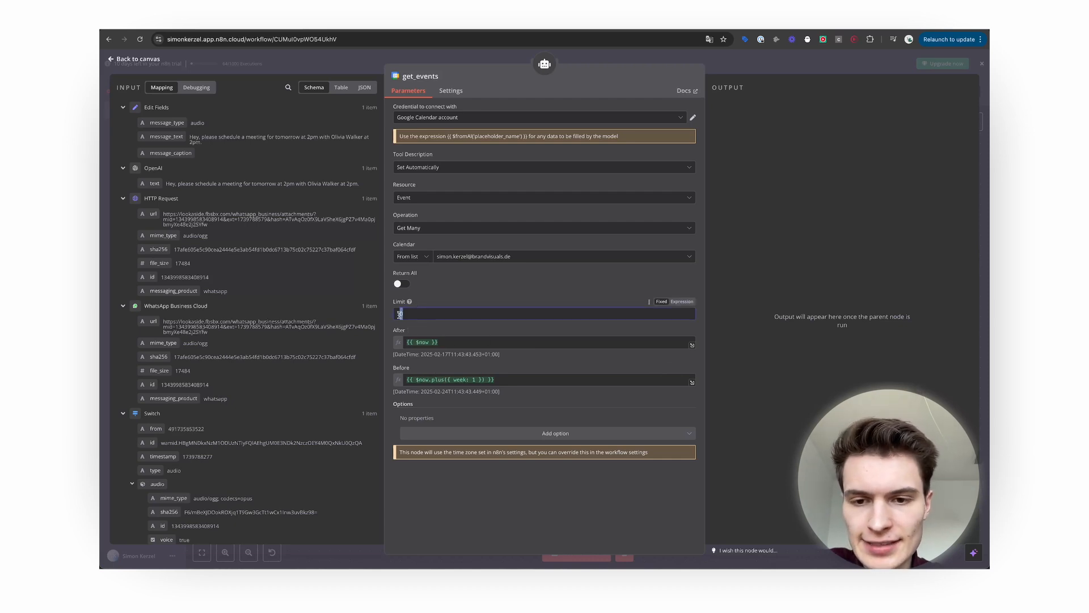
left_click(683, 302)
left_click_drag(450, 307, 406, 313)
type("{{ $fromAI(\"Limit\") }}")
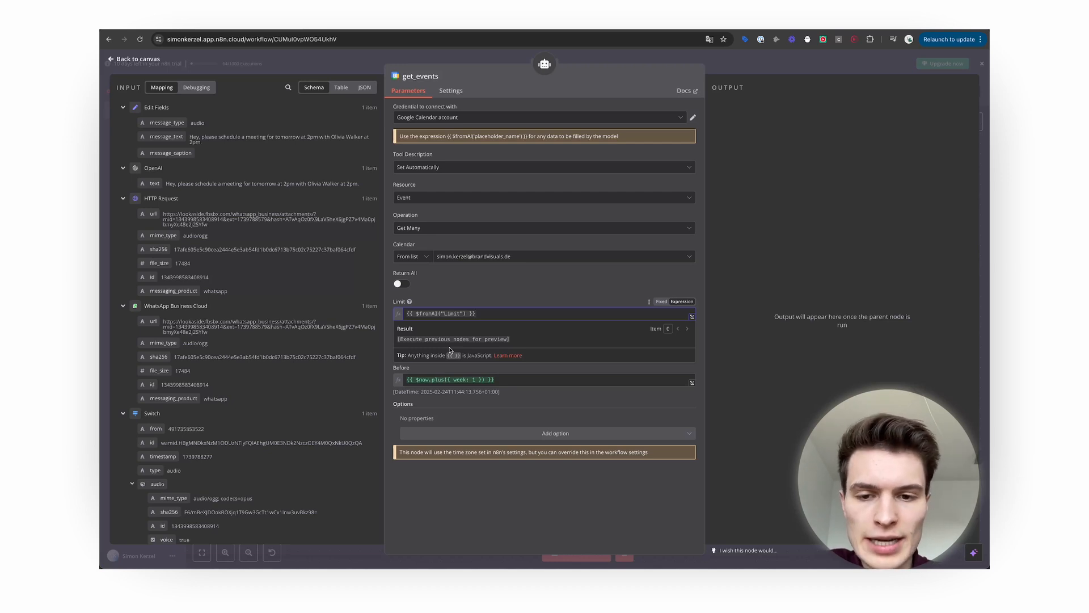
key("ctrl+a")
key("ctrl+c")
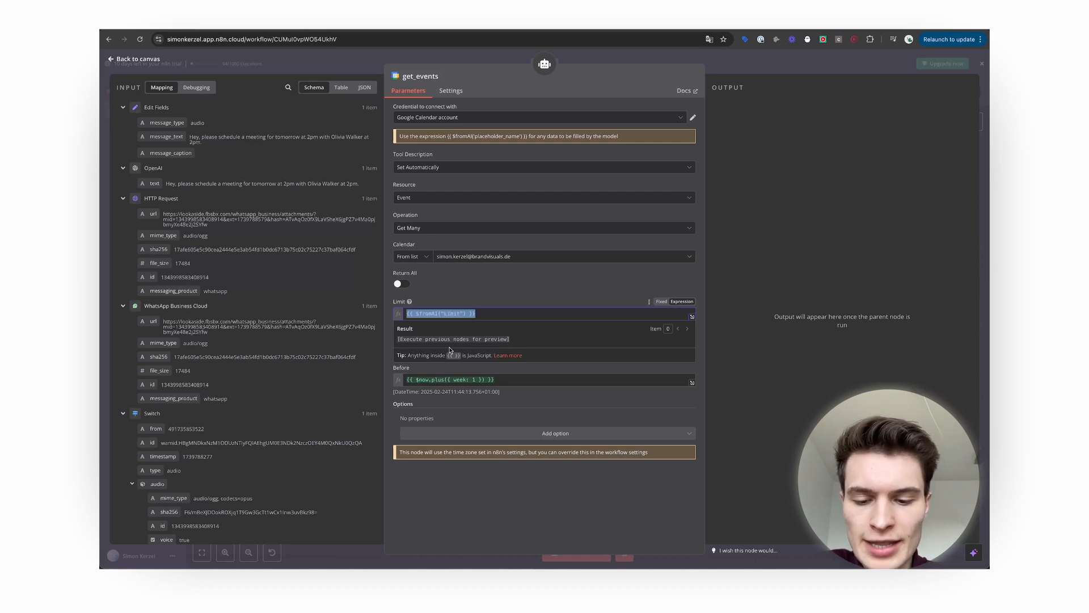
left_click(505, 304)
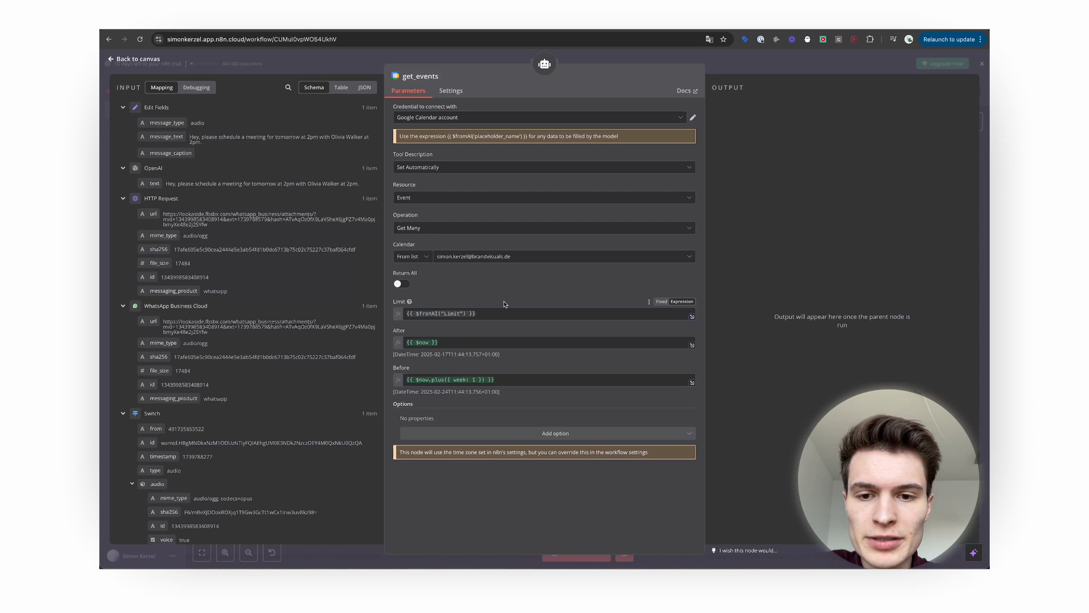
Set the After field to the expression $fromAI("After").
left_click(451, 343)
key("ctrl+a")
key("ctrl+v")
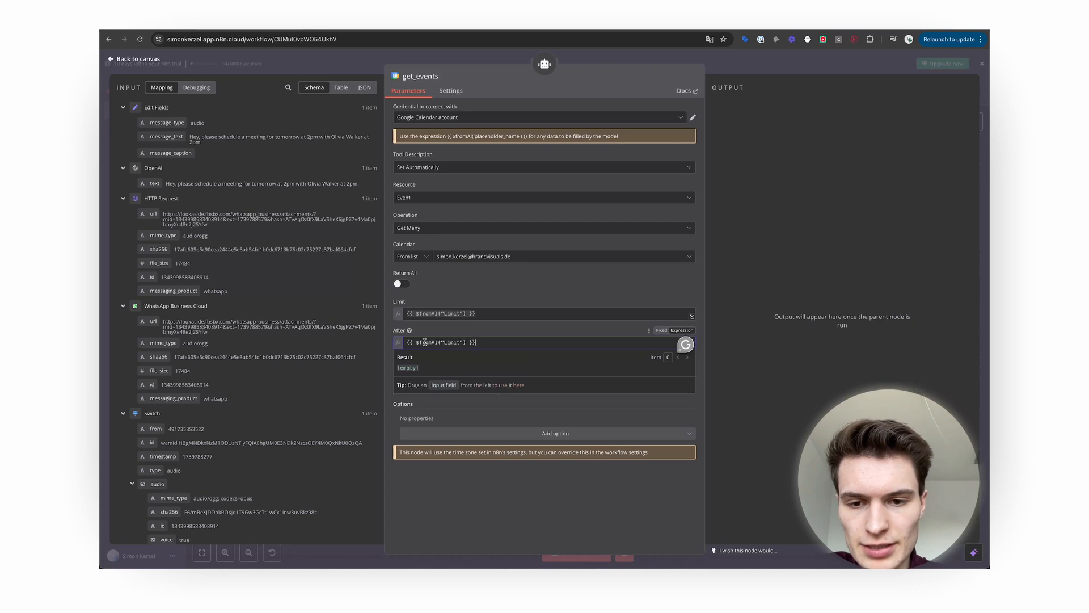
double_click(445, 342)
key("BackSpace")
type("After")
left_click(444, 334)
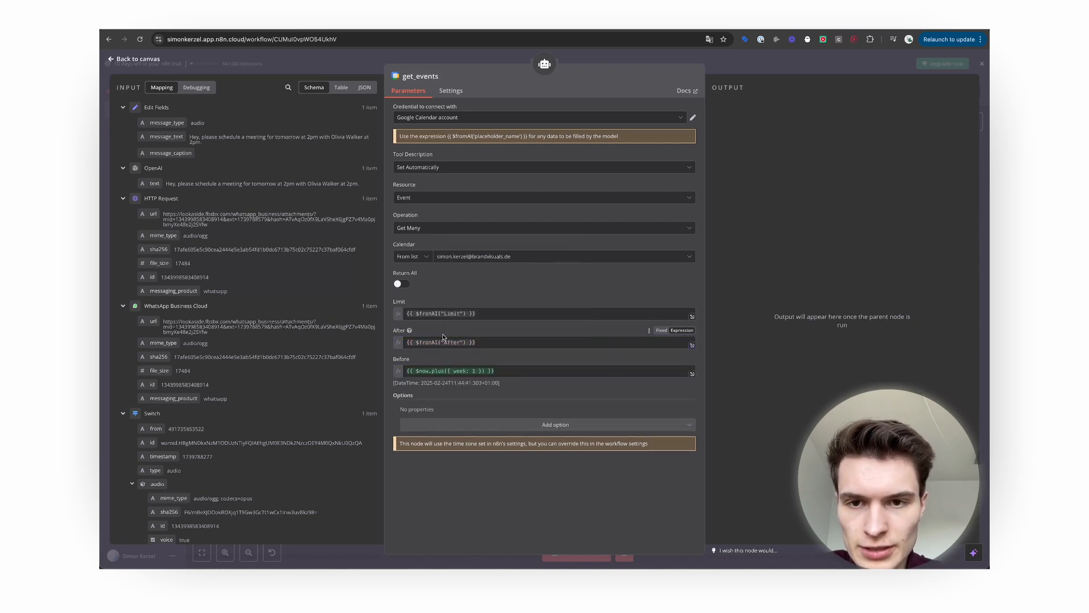
Set the Before field to {{ $fromAI("Before") }} and close the get_events node.
left_click(505, 369)
key("ctrl+a")
key("ctrl+v")
double_click(457, 370)
key("BackSpace")
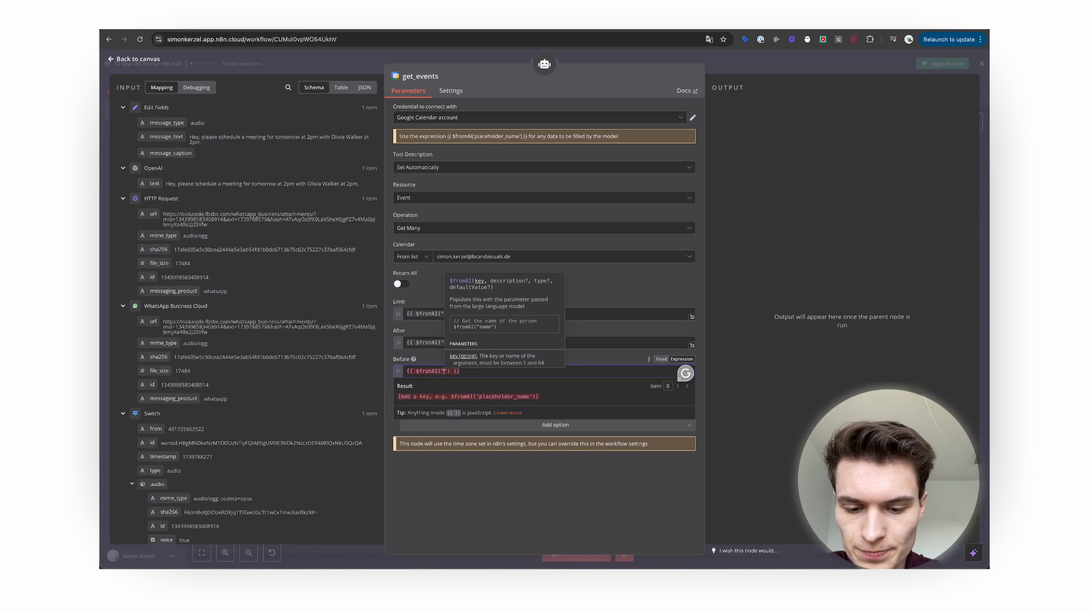
type("Before")
left_click(493, 482)
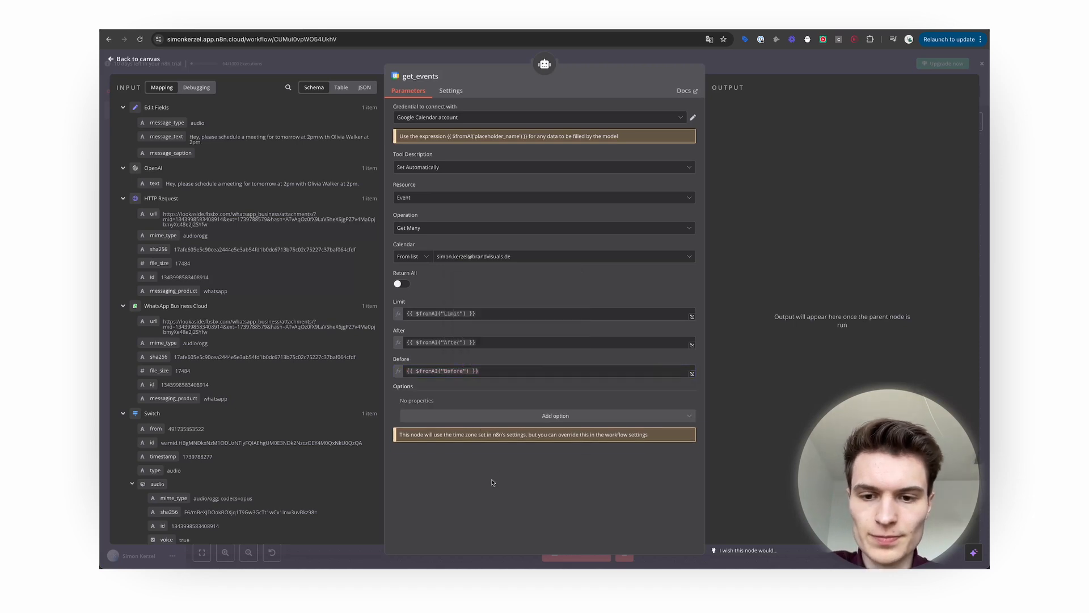
key("Escape")
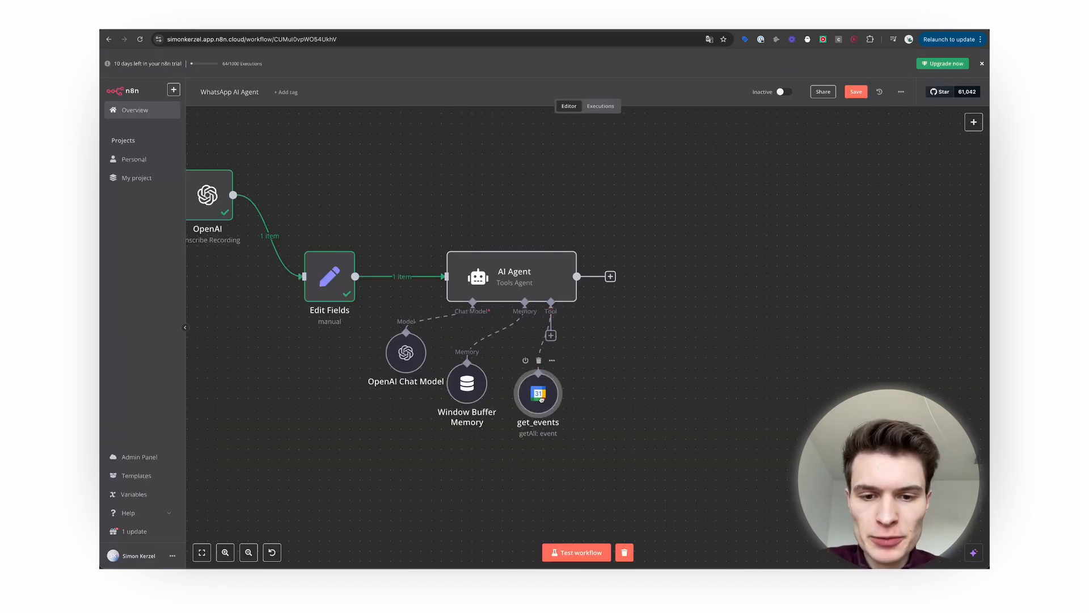
left_click(550, 335)
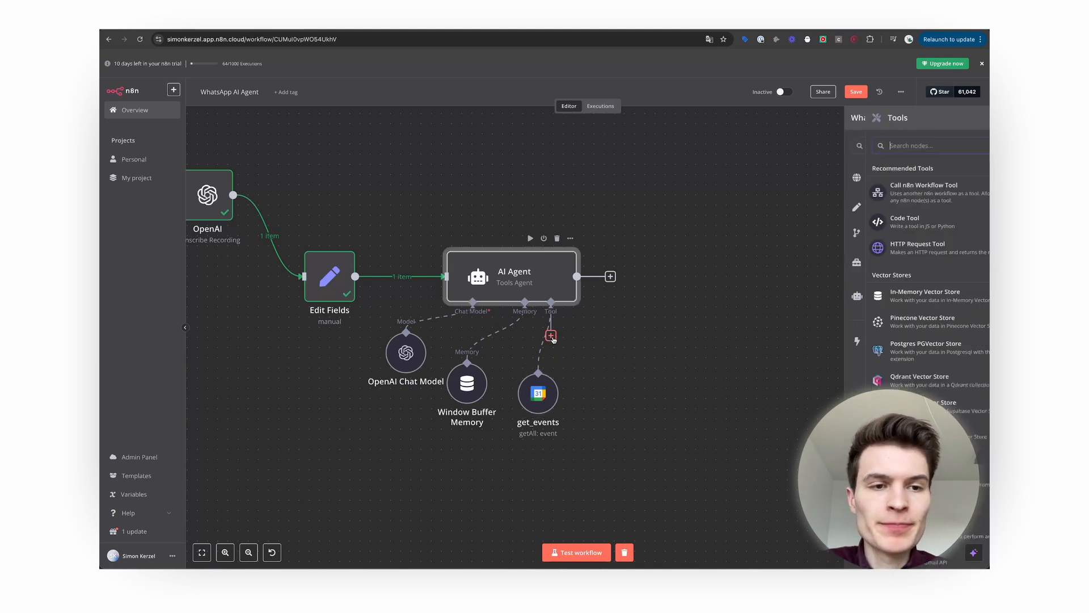
Add another Google Calendar Tool with the same account, targeting the user's own calendar.
type("google")
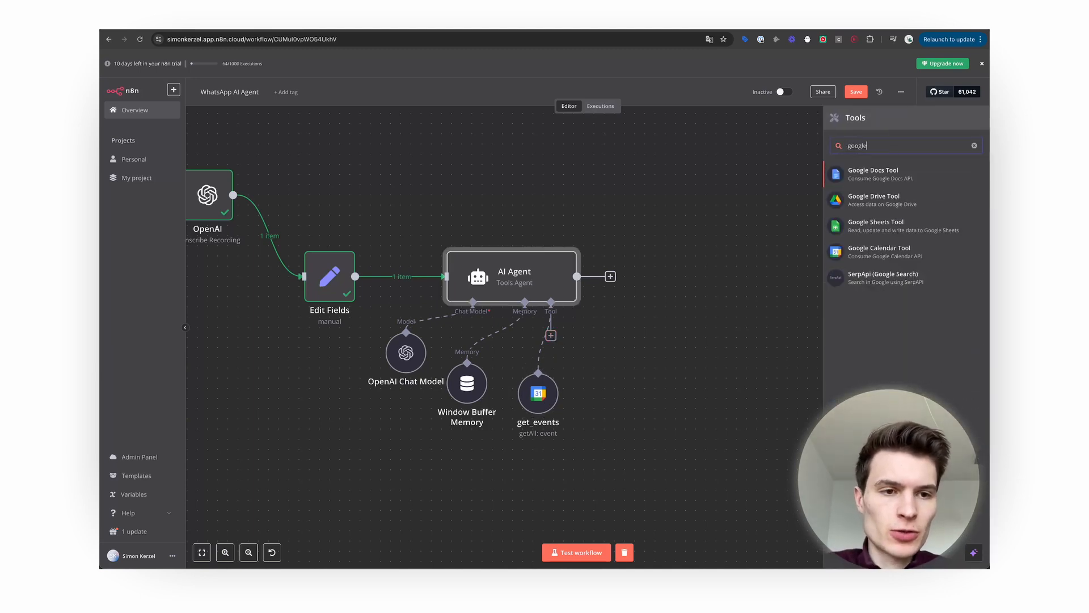
left_click(904, 247)
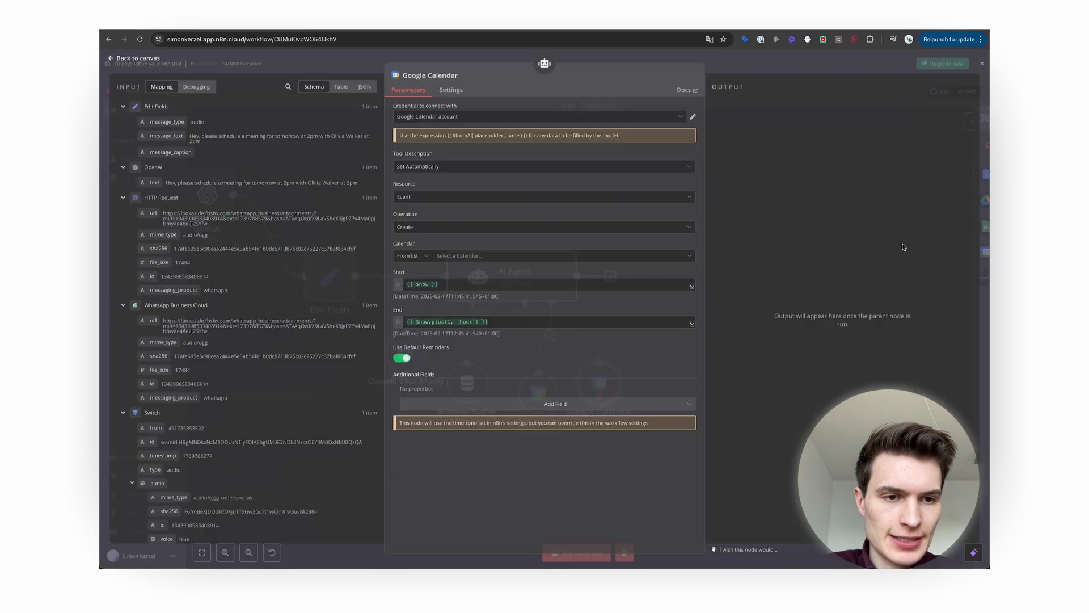
left_click(457, 118)
left_click(456, 118)
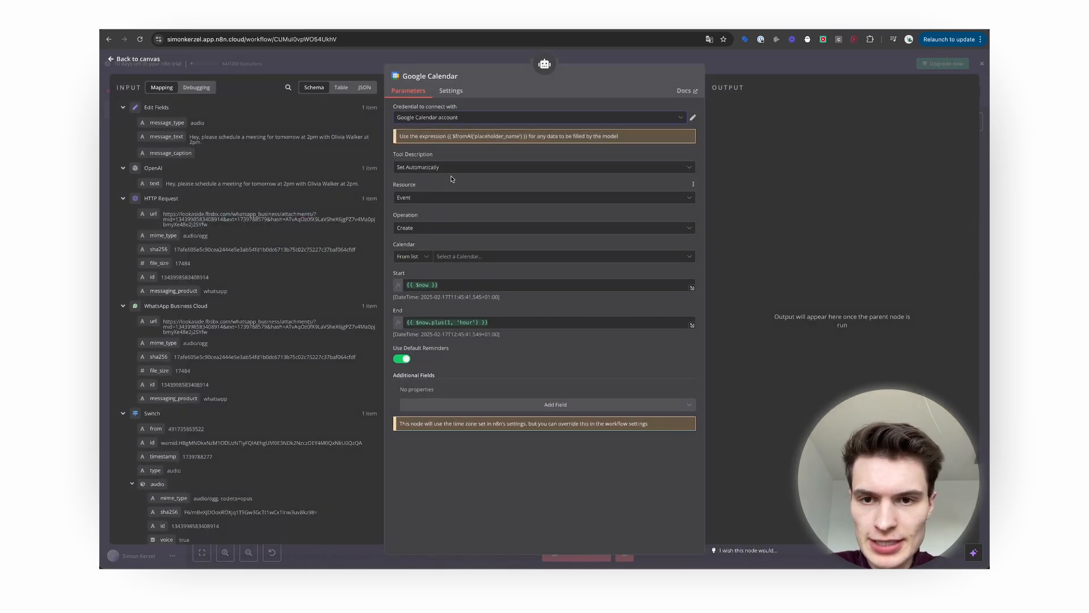
left_click(454, 257)
left_click(455, 334)
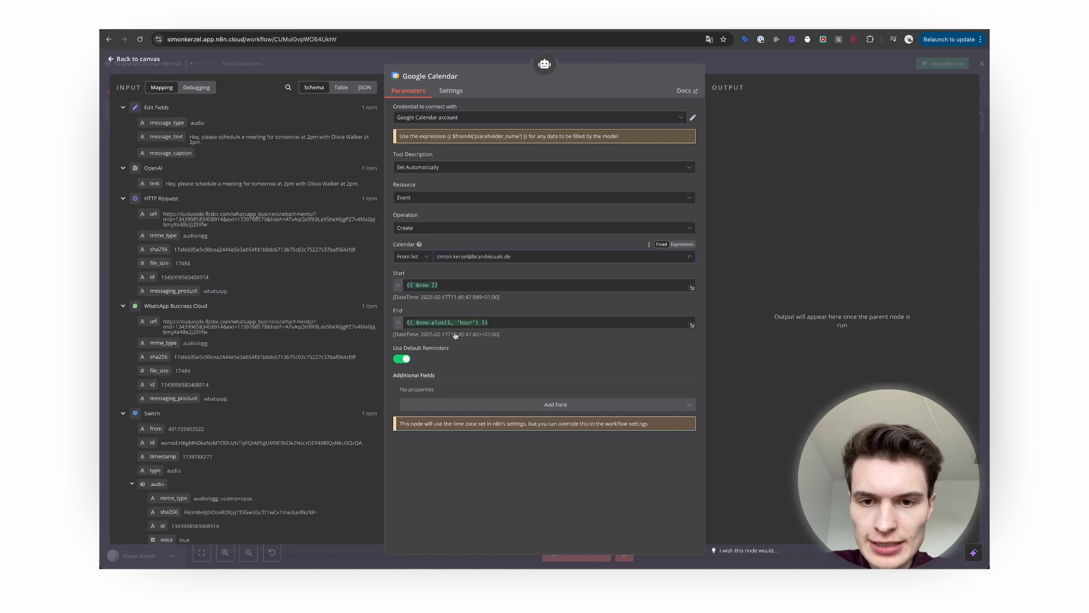
Set the event Start to a pasted $fromAI('start_date') expression.
left_click(483, 285)
left_click_drag(471, 286, 402, 285)
left_click(492, 283)
left_click(492, 276)
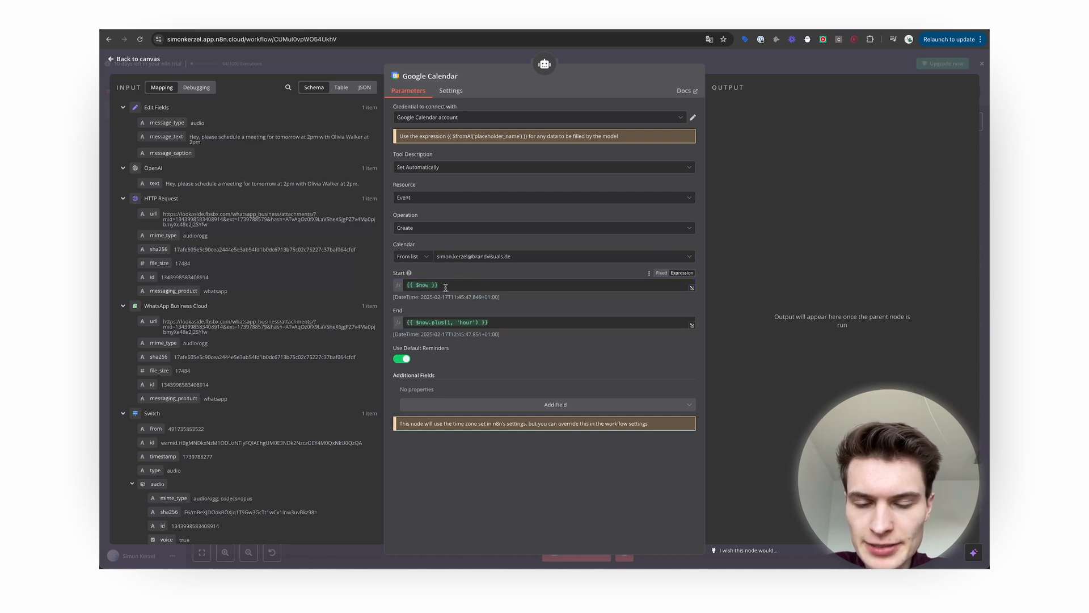
triple_click(463, 284)
key("BackSpace")
type("{{ $fromAI('start_date', 'The start time of the event in ISO format', 'string') }}")
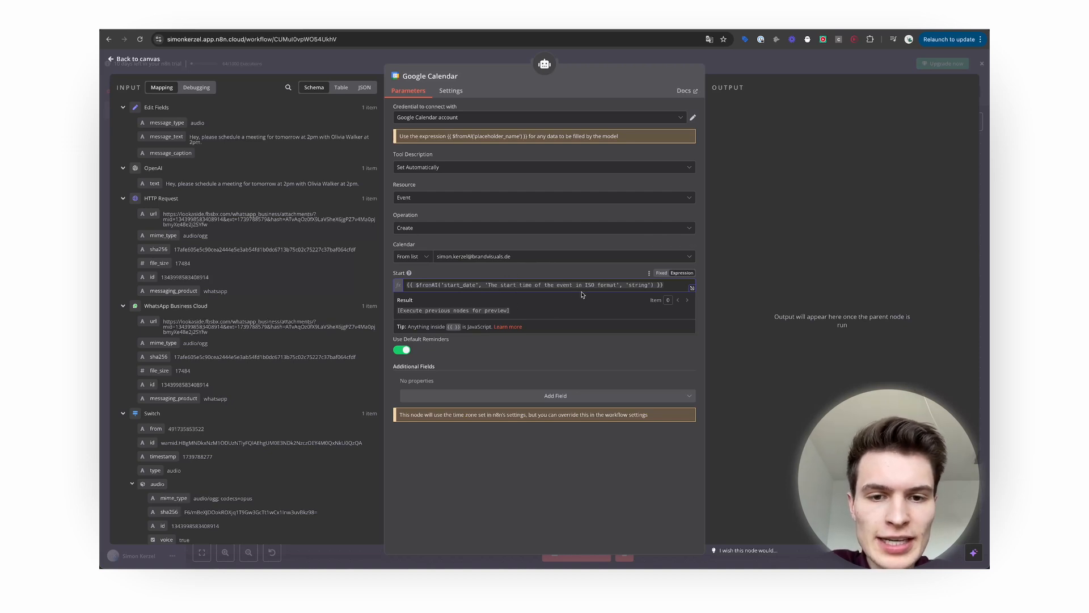
left_click_drag(675, 283, 406, 284)
left_click(472, 276)
left_click_drag(675, 284, 366, 288)
key("ctrl+c")
left_click(481, 259)
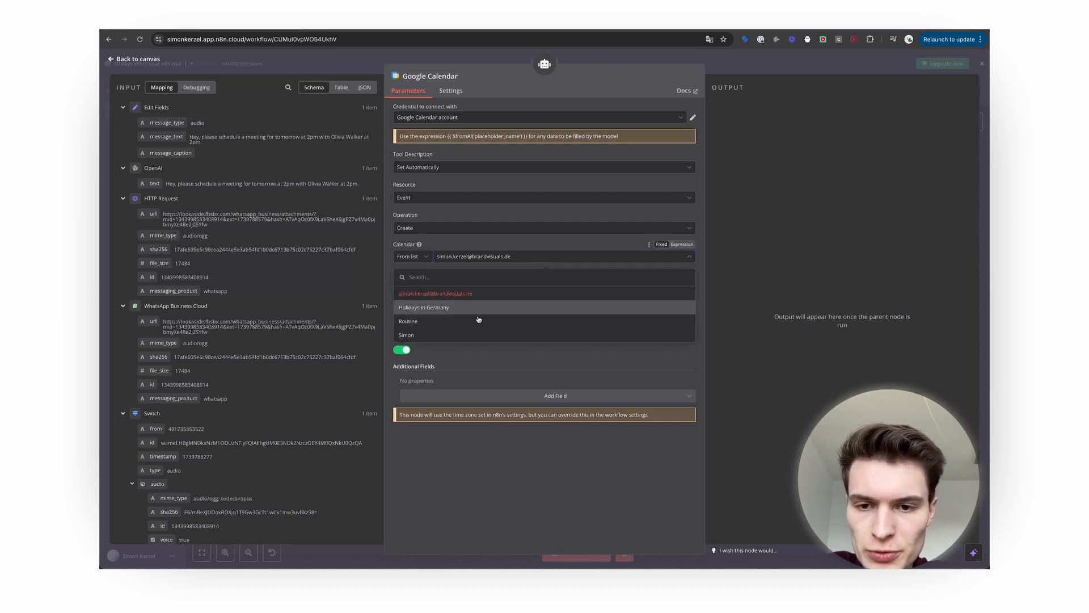
Set the event End to a $fromAI('end_date') expression adapted from the Start one.
left_click(486, 374)
left_click(503, 313)
key("ctrl+a")
key("ctrl+v")
left_click(462, 314)
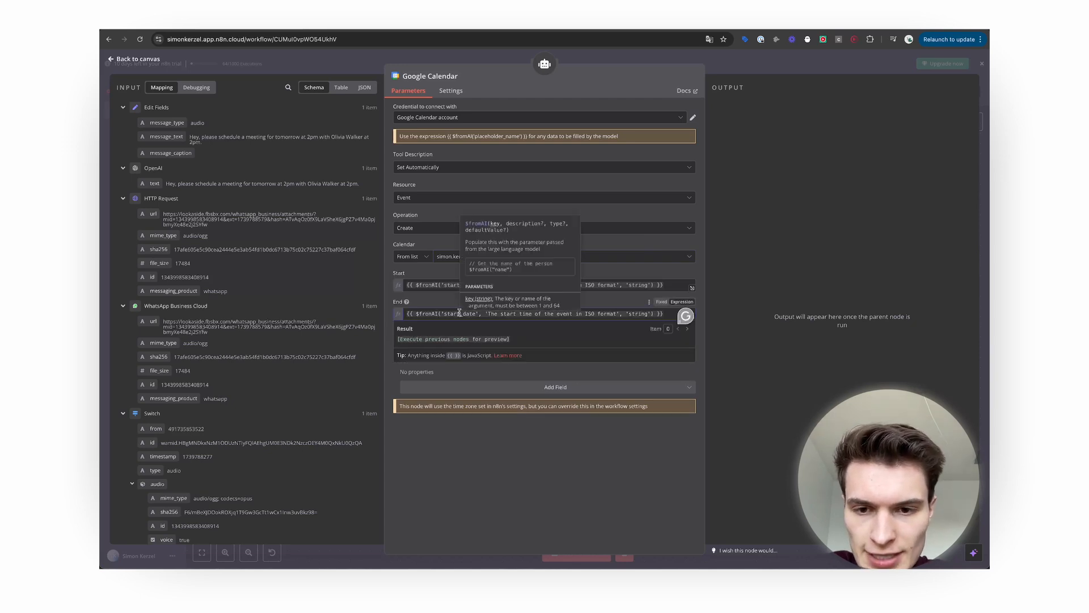
key("BackSpace")
key("BackSpace")
key("BackSpace")
key("BackSpace")
key("BackSpace")
type("end")
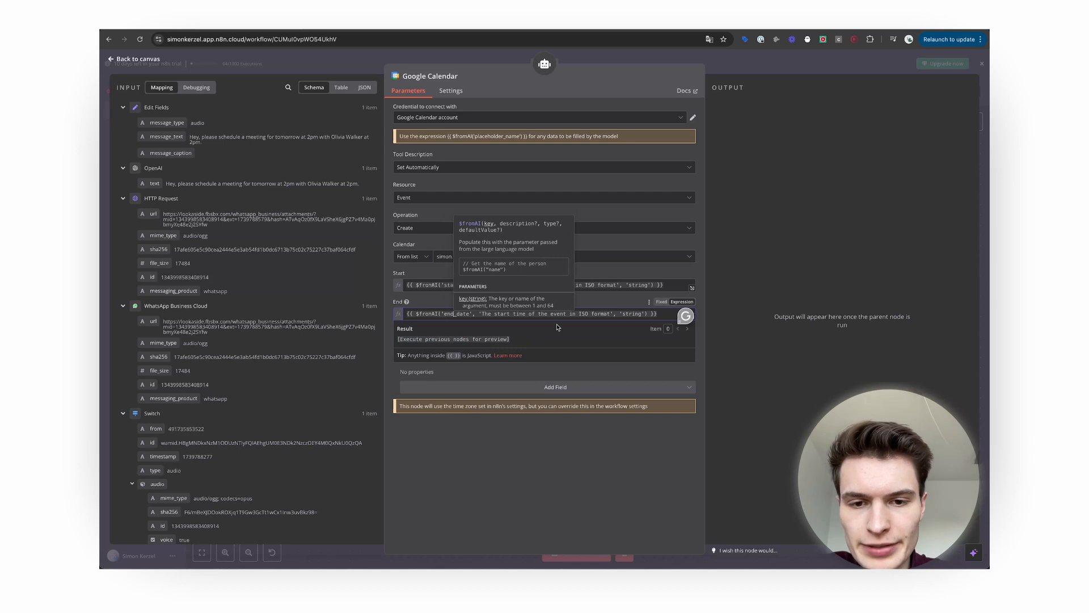
double_click(504, 314)
type("end")
left_click(647, 314)
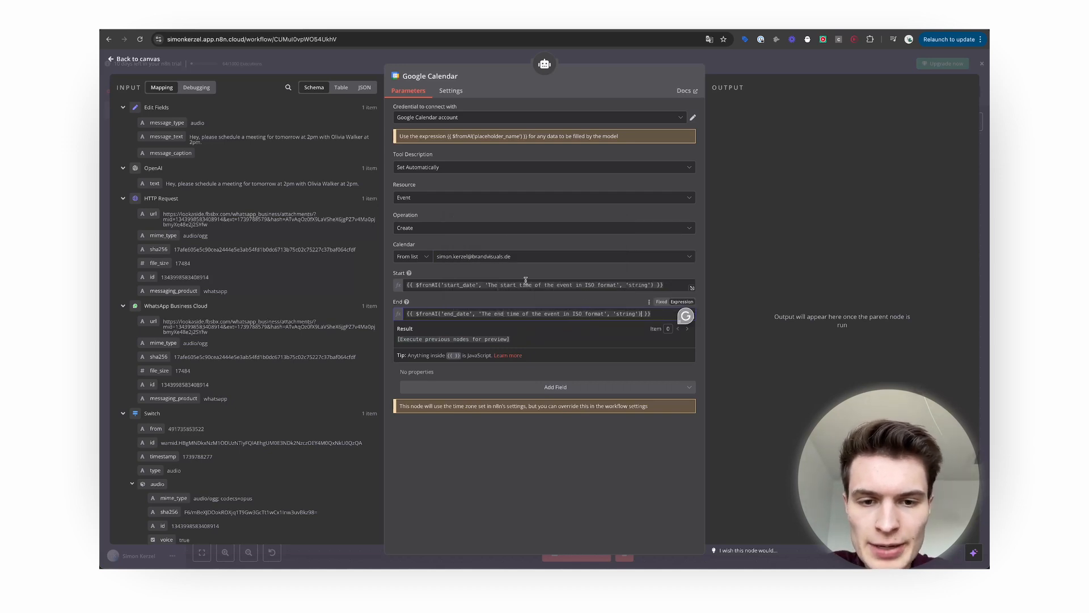
left_click(556, 301)
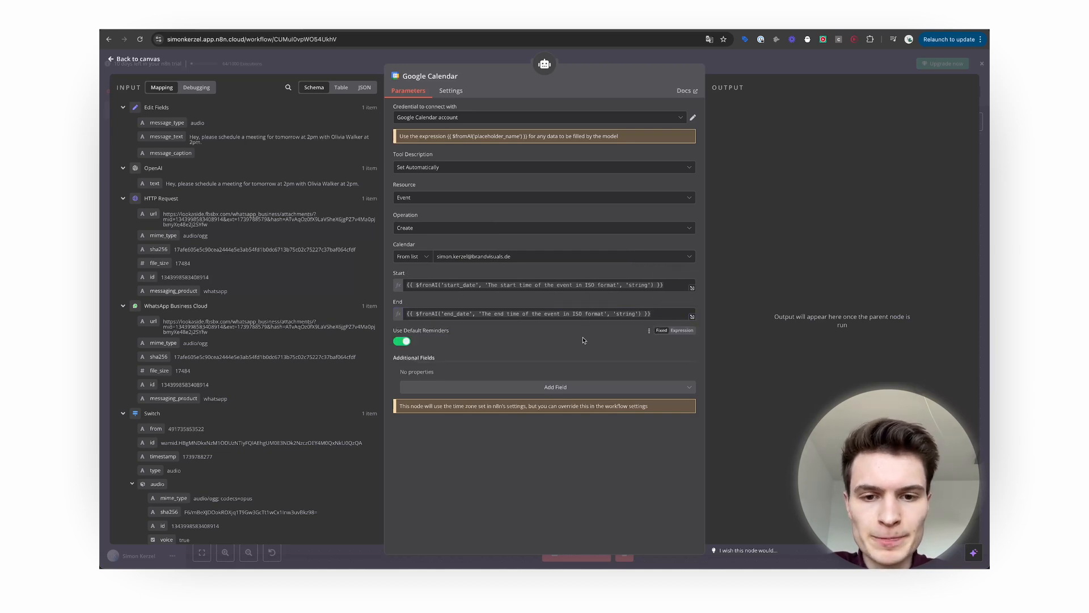
Add an Attendees field to the create-event tool, filled by a pasted $fromAI expression.
left_click(563, 385)
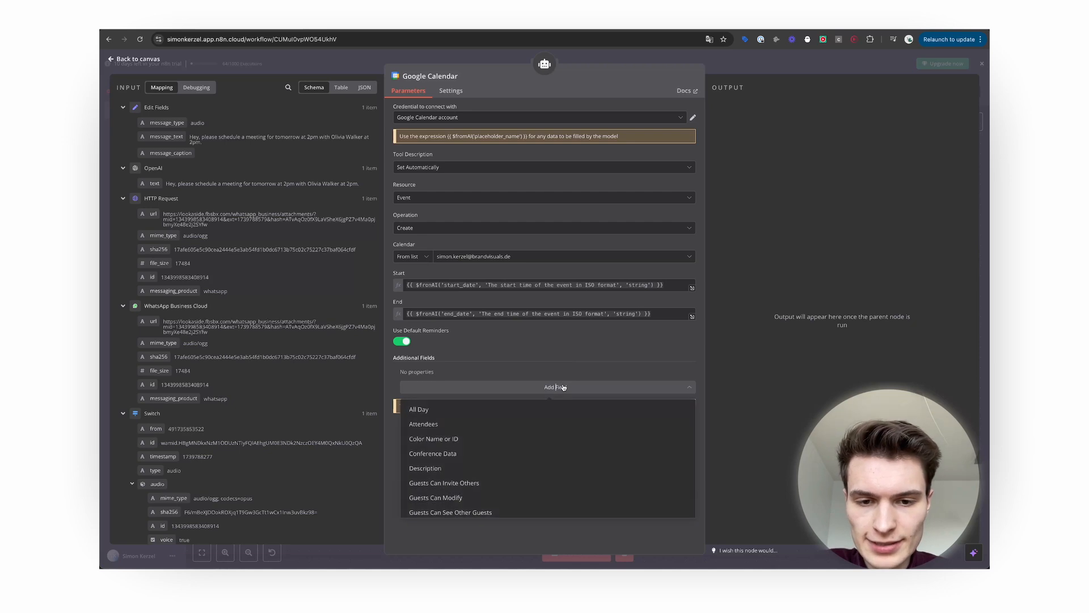
scroll(550, 431, "down", 4)
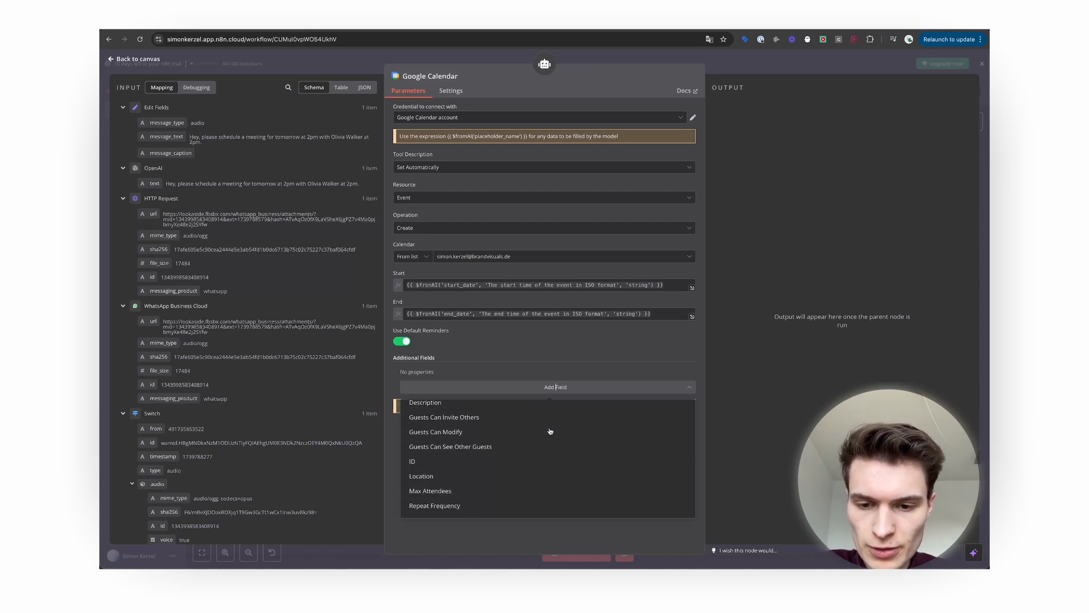
scroll(550, 432, "up", 4)
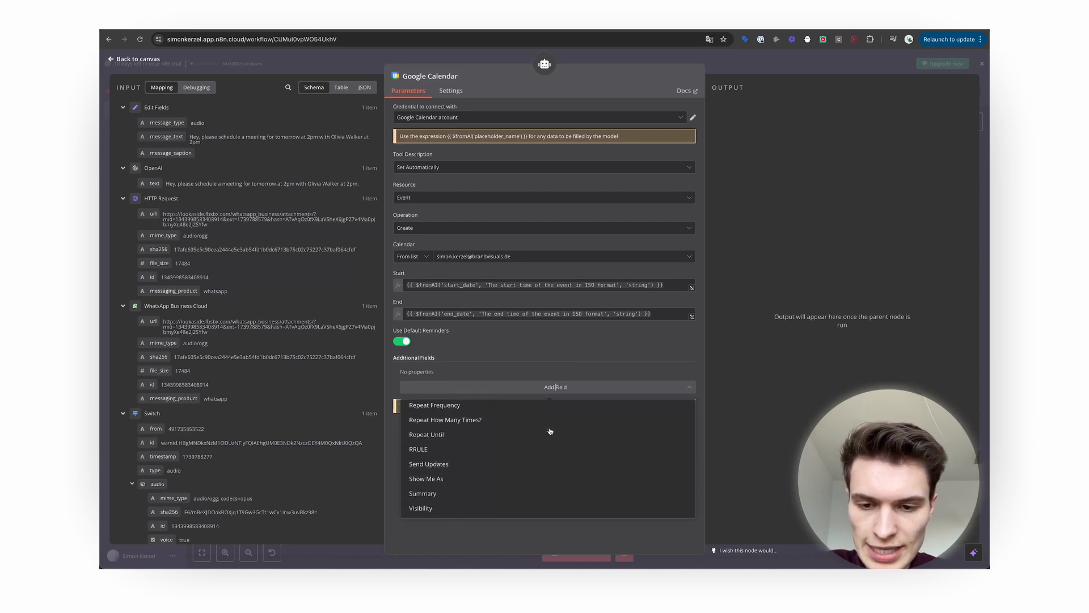
left_click(508, 425)
left_click(480, 395)
type("{{ $fromAI('attendees', 'Email addresses of attendees (comma-seperated)', 'string') }}")
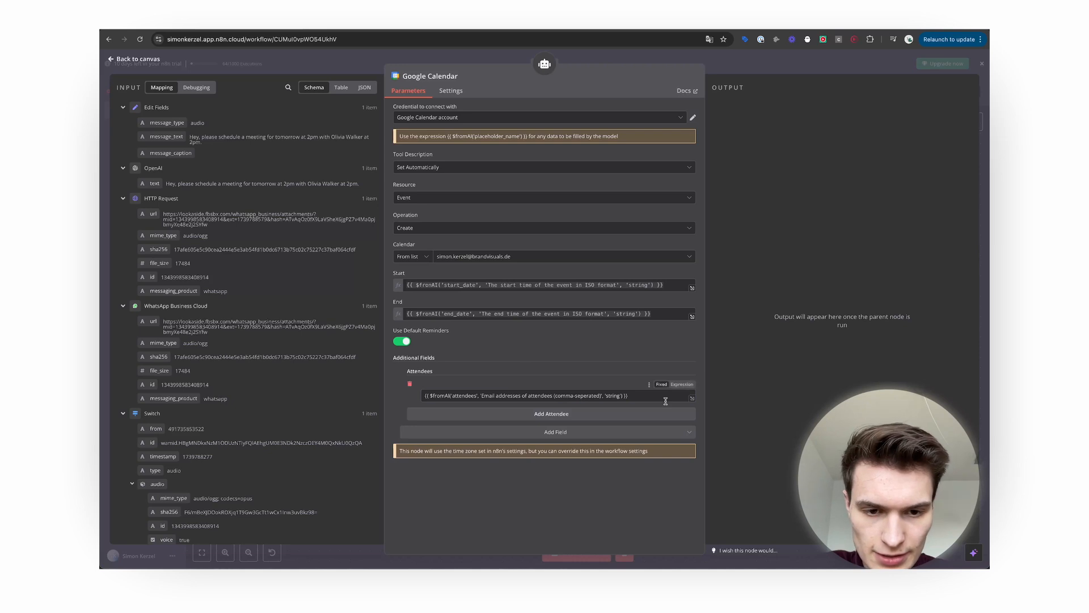
left_click(682, 385)
left_click(514, 395)
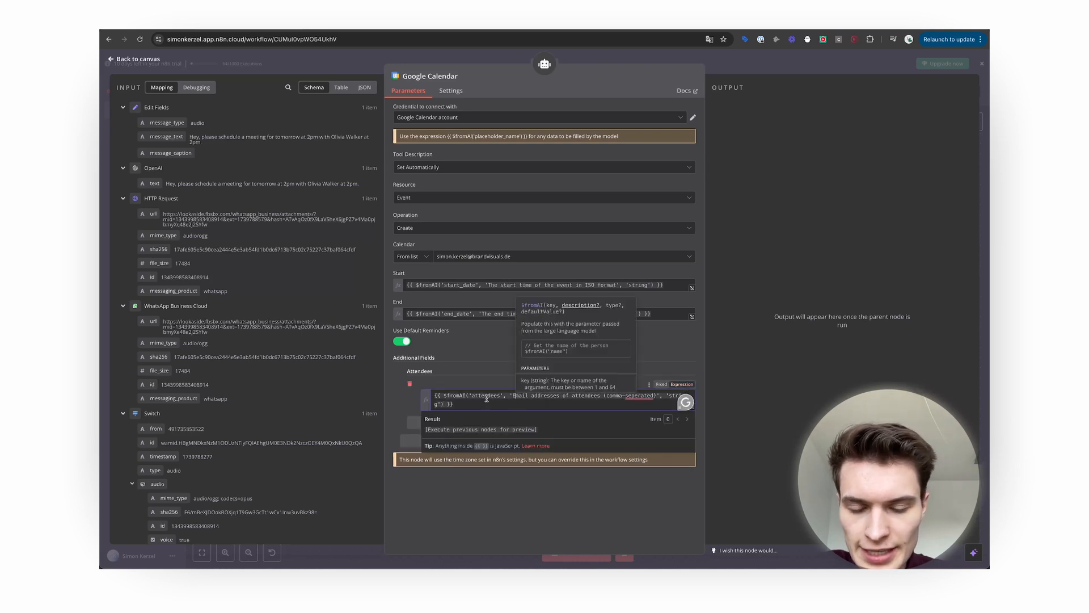
left_click(493, 401)
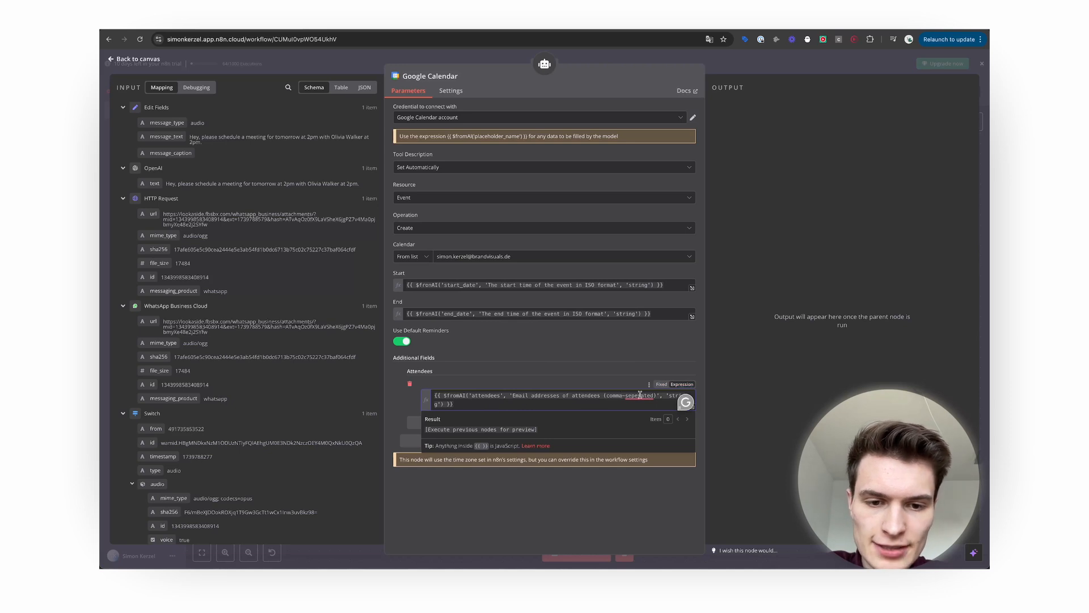
left_click(500, 377)
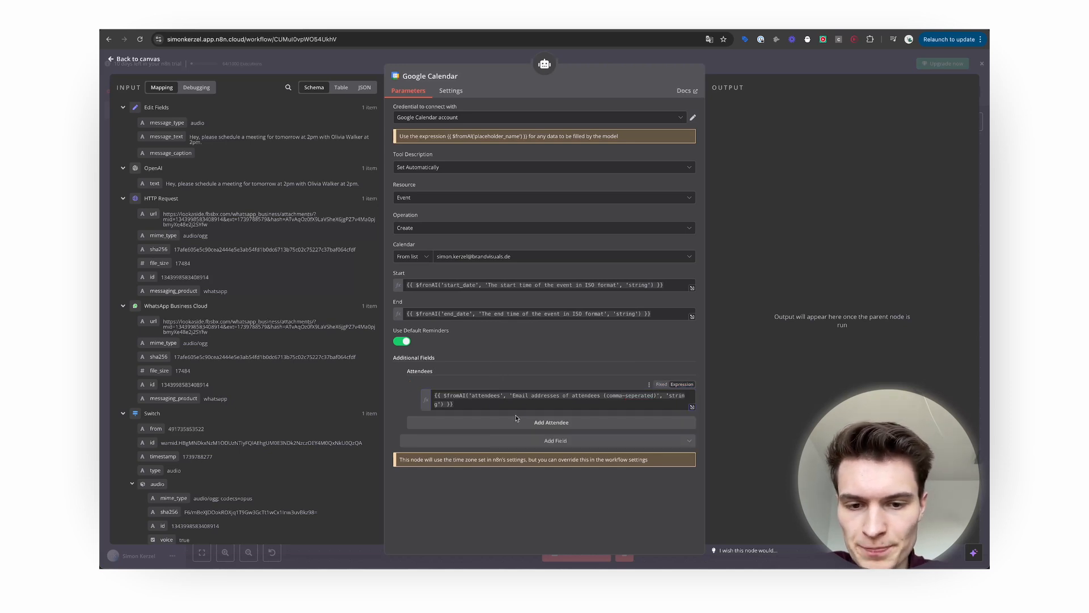
Add a Description field with a $fromAI 'description' key and hint 'The agenda of the meeting'.
left_click(558, 441)
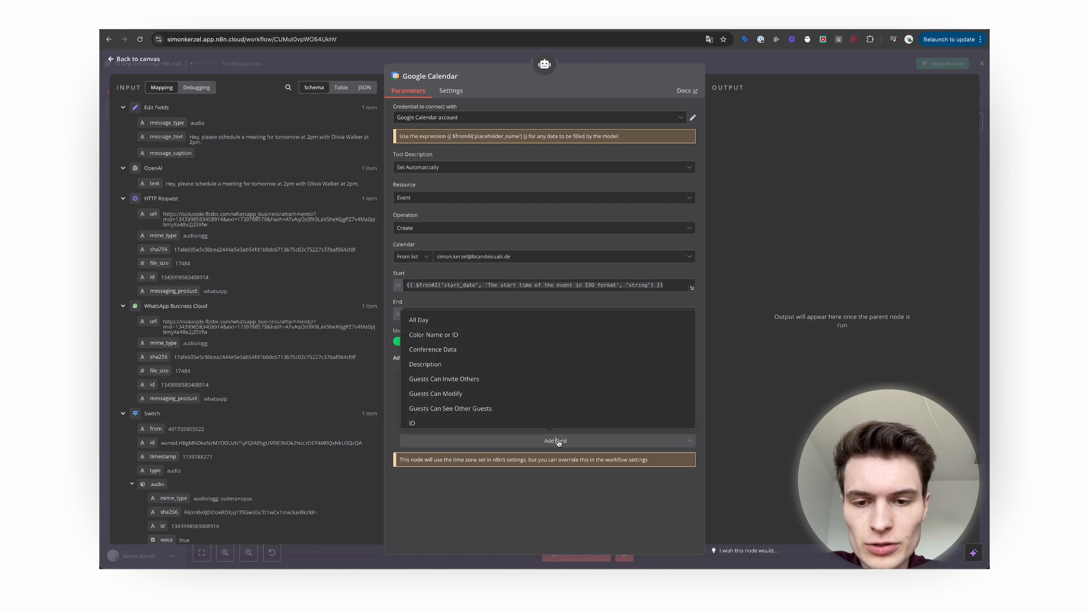
left_click(497, 365)
left_click(492, 401)
key("ctrl+a")
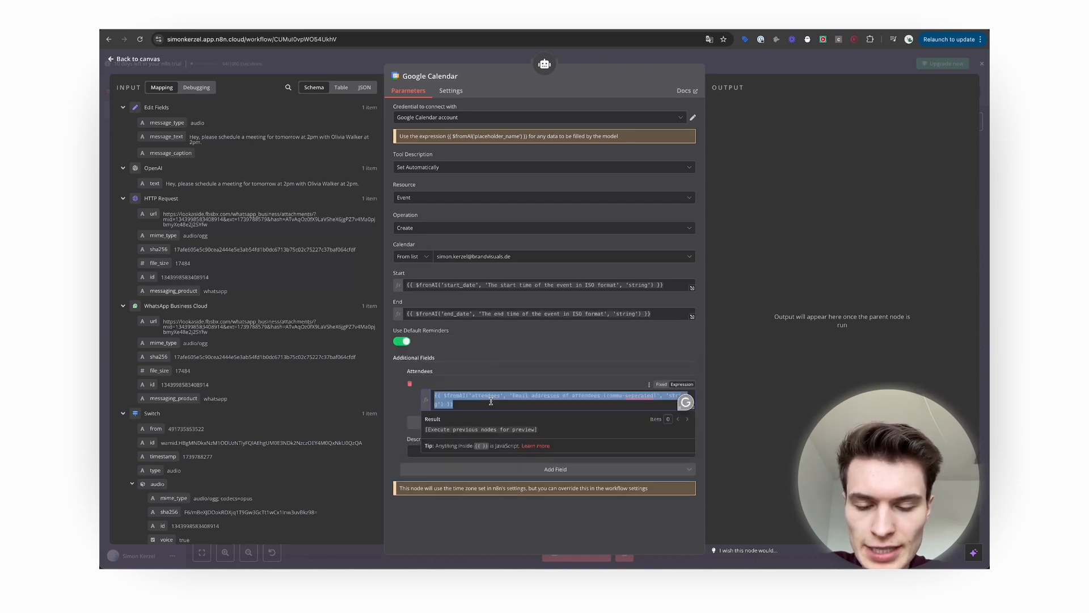
key("ctrl+c")
left_click(410, 452)
key("ctrl+v")
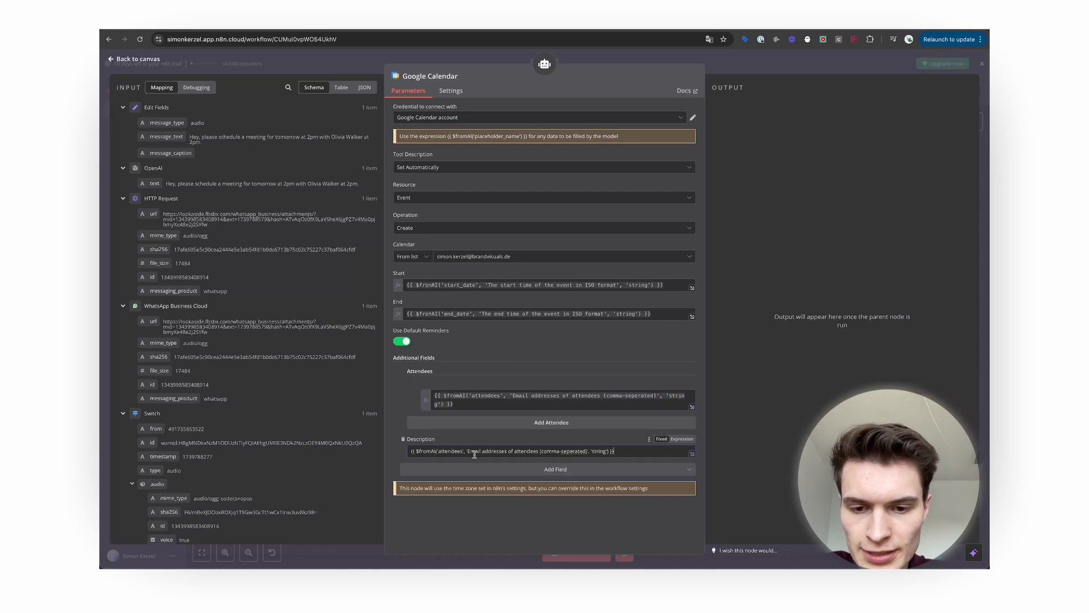
left_click(682, 438)
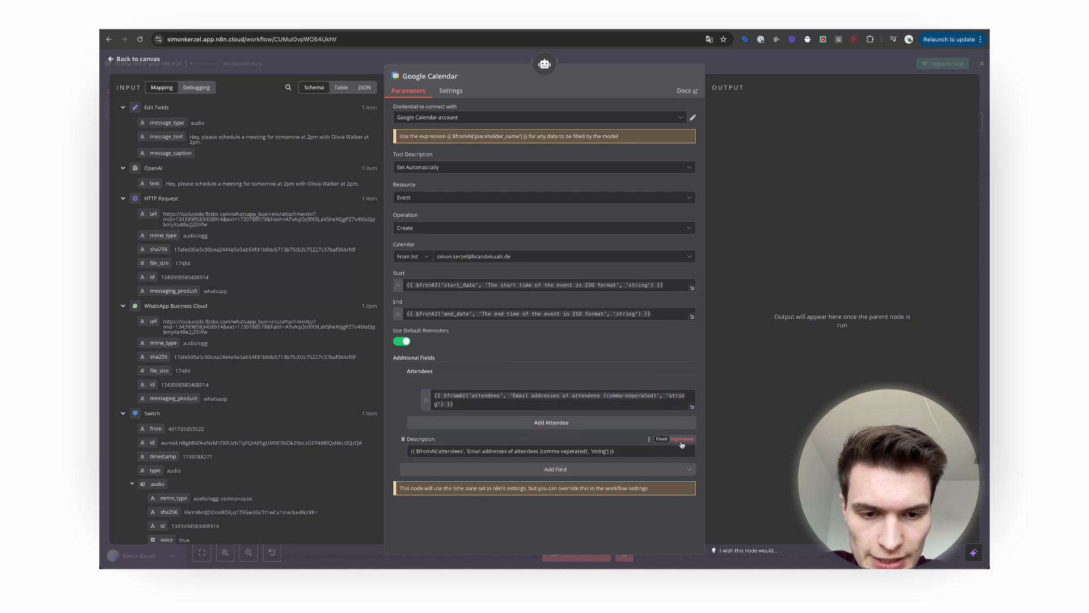
left_click(485, 451)
left_click_drag(486, 451, 459, 449)
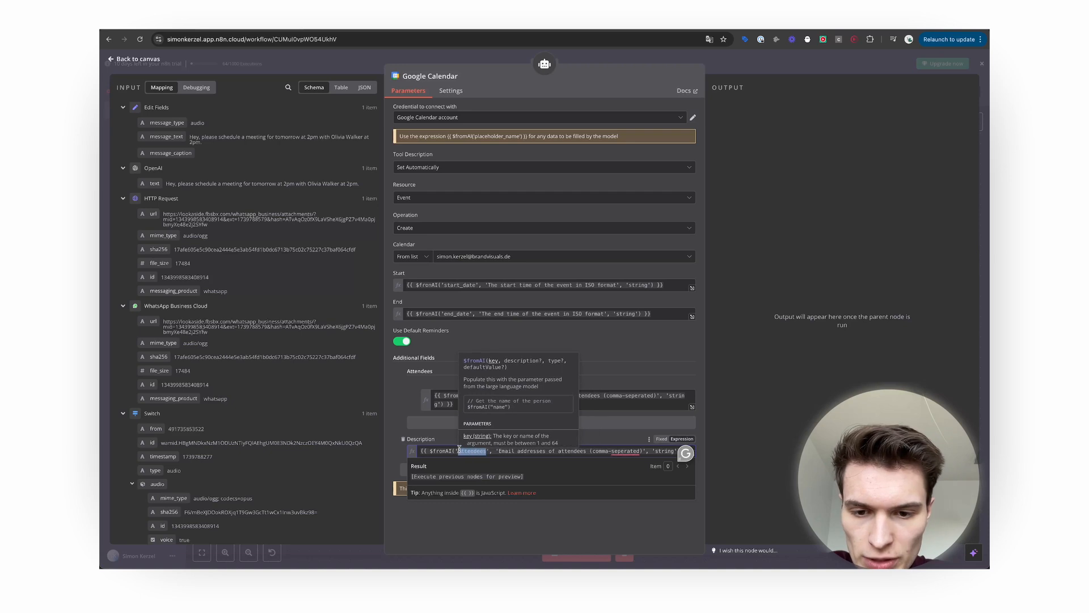
type("description")
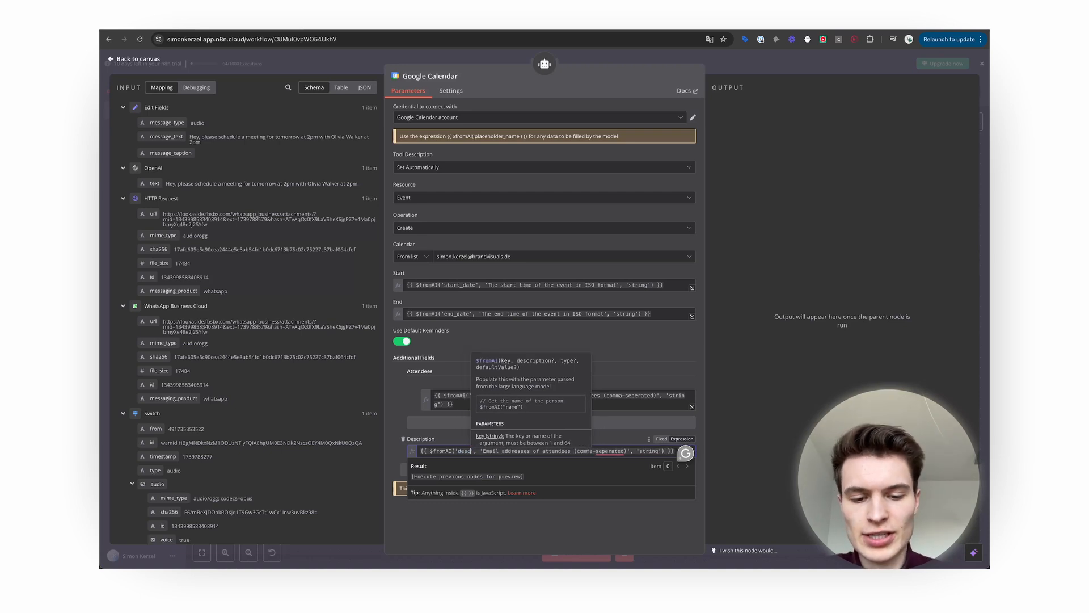
left_click(505, 452)
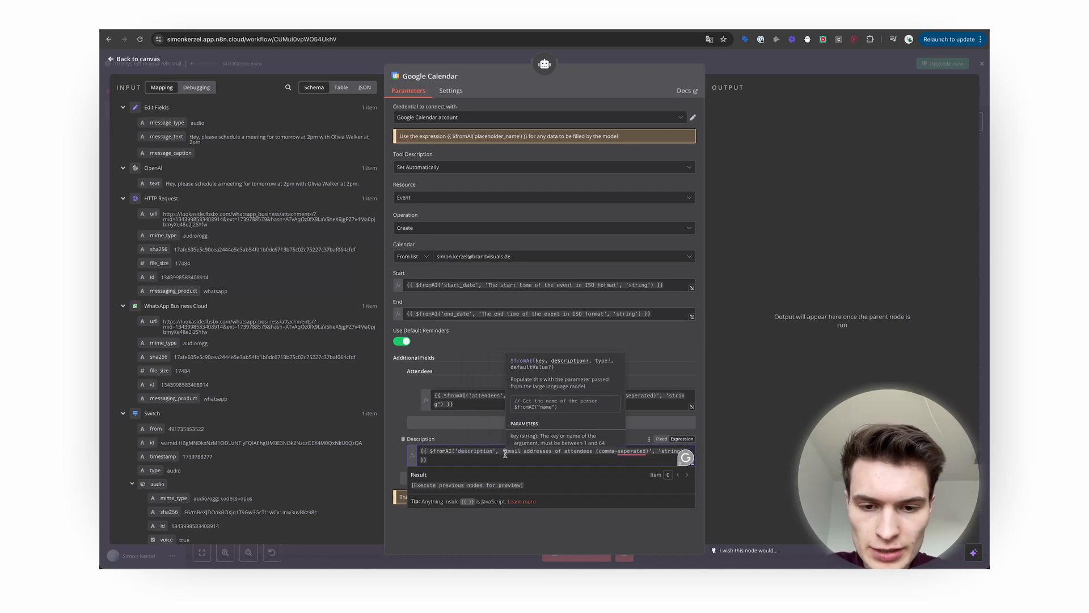
left_click_drag(502, 453, 647, 449)
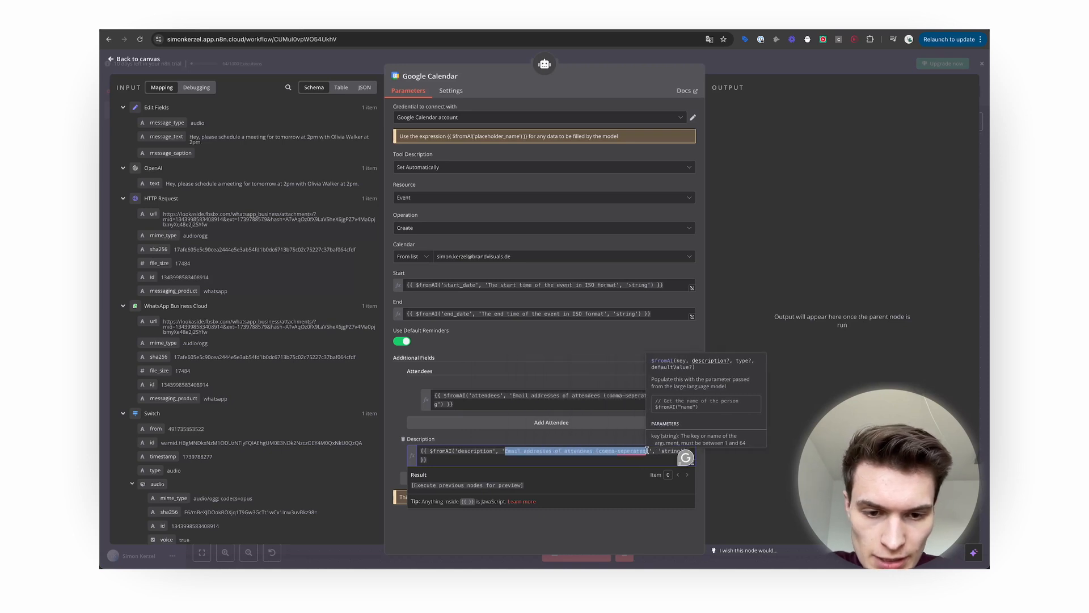
type("The agenda o")
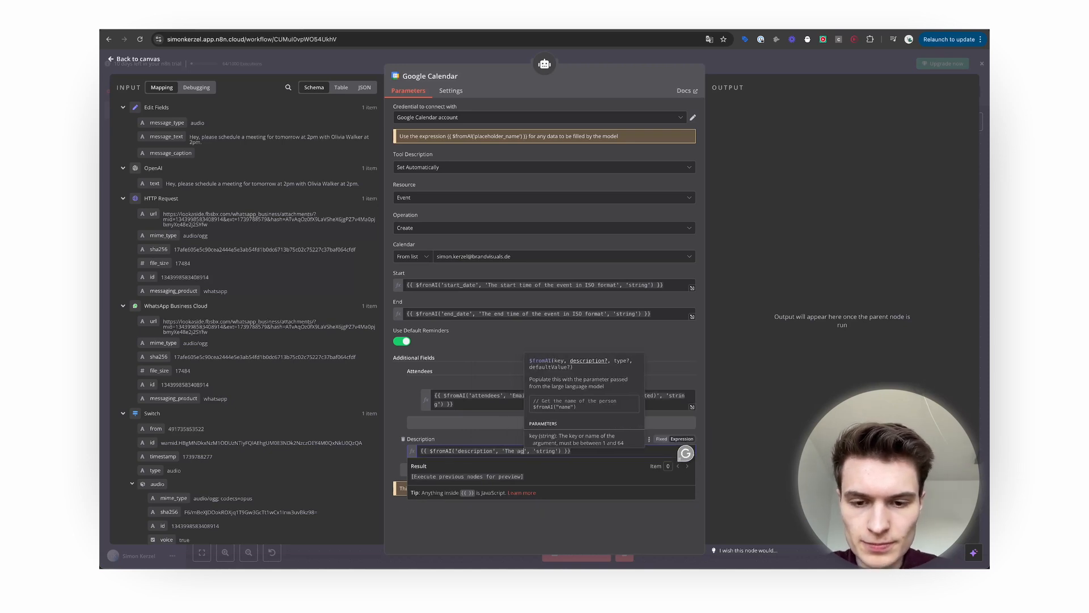
type("f the meeti")
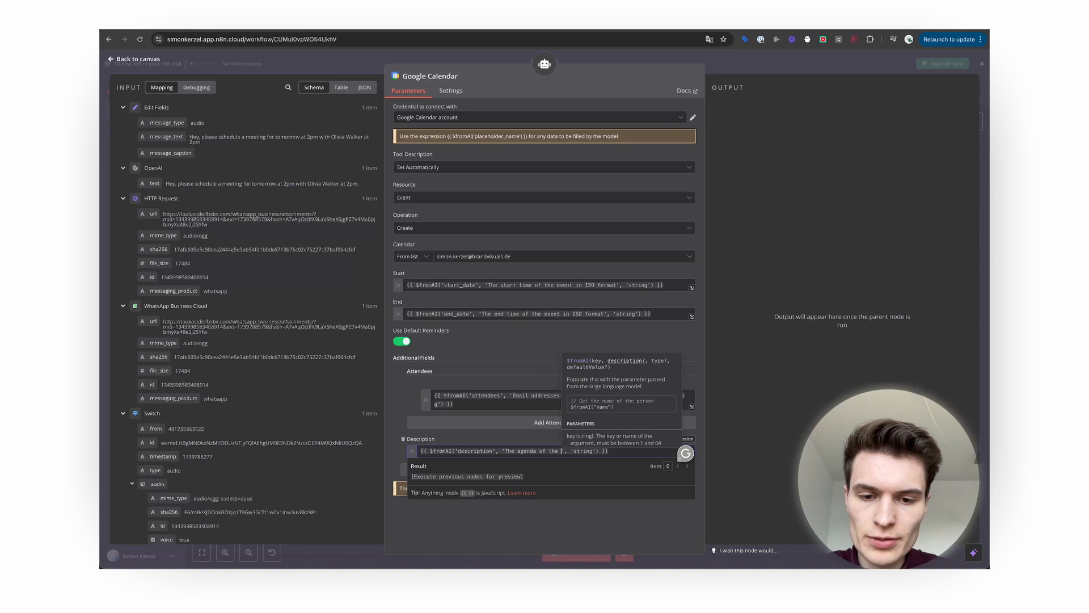
type("ng")
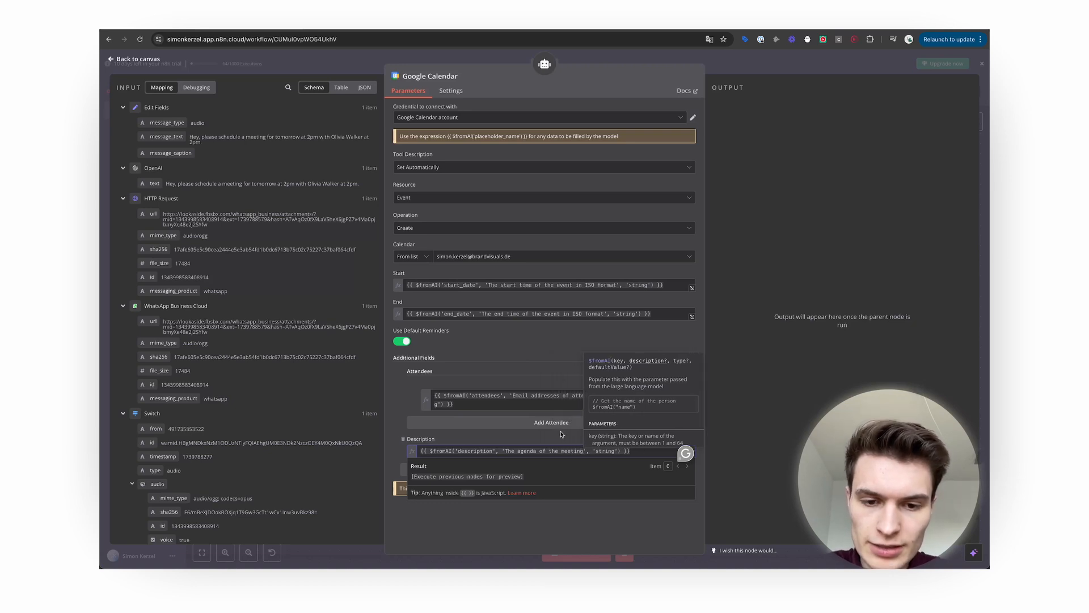
left_click(637, 481)
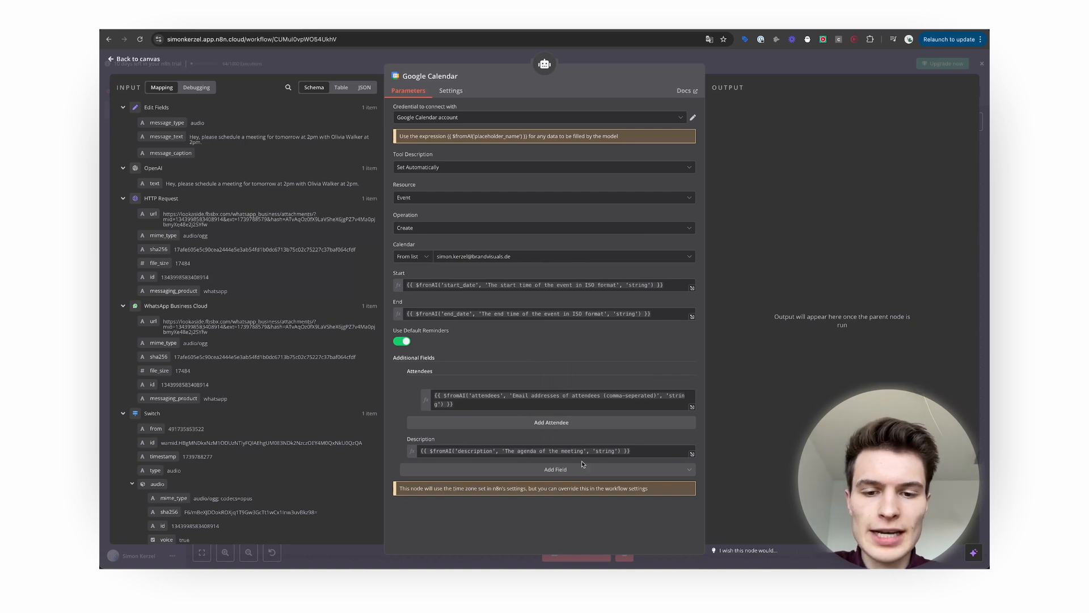
Browse the optional event fields list and close it without adding anything.
left_click(566, 468)
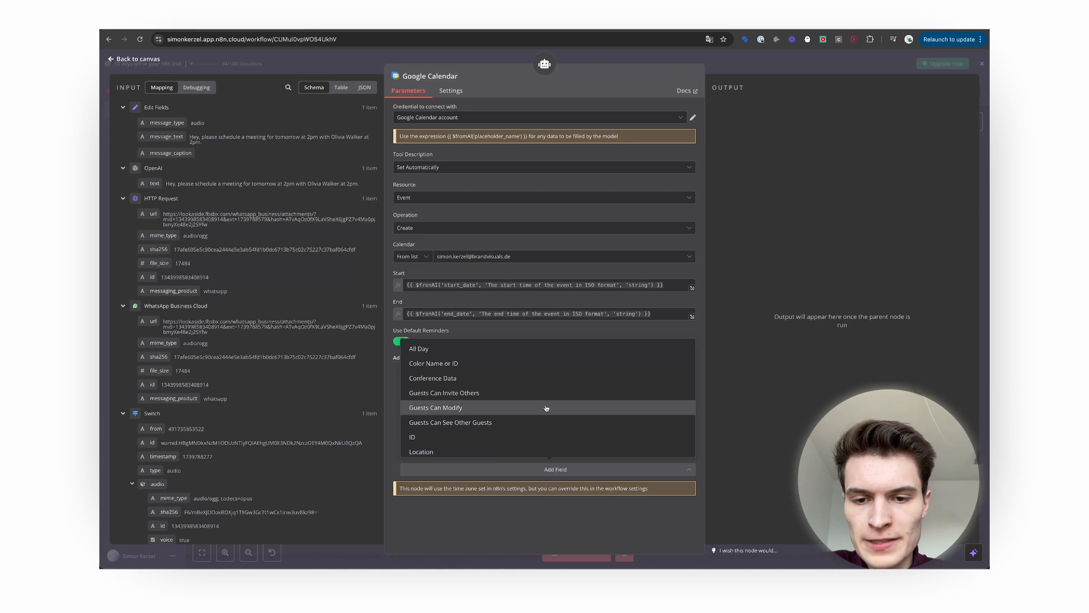
scroll(522, 398, "down", 5)
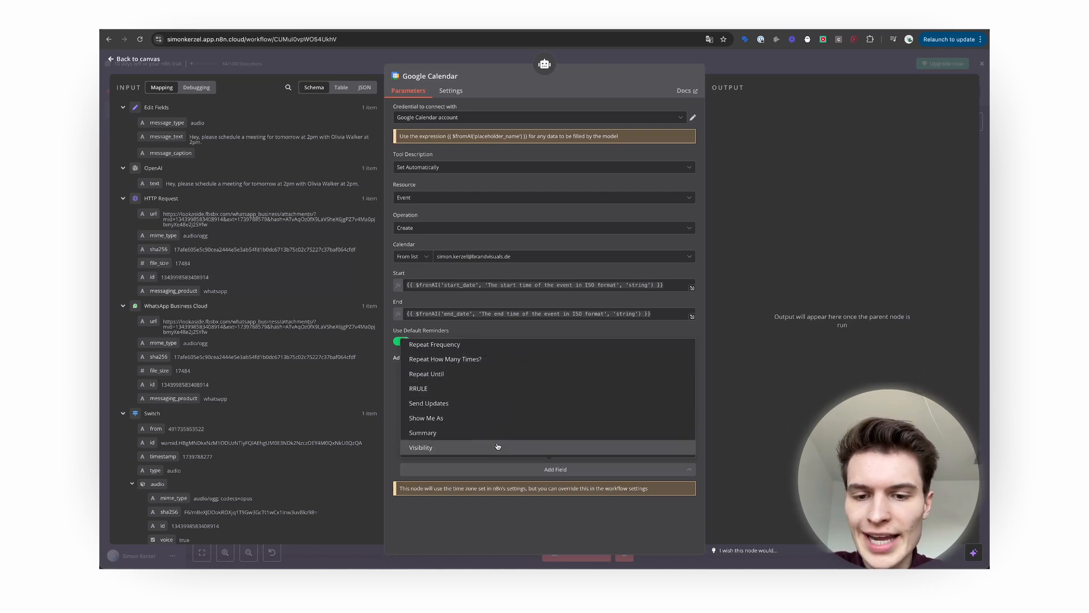
left_click(464, 522)
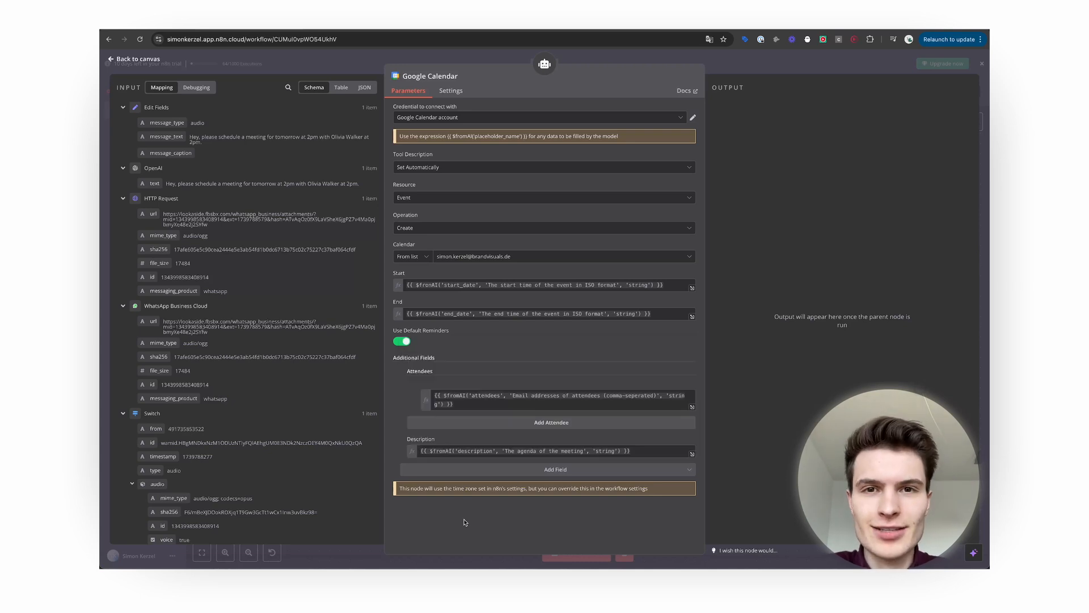
Close the Calendar tool and search the agent's tools for 'Google Cont' before checking the Make scenario.
key("Escape")
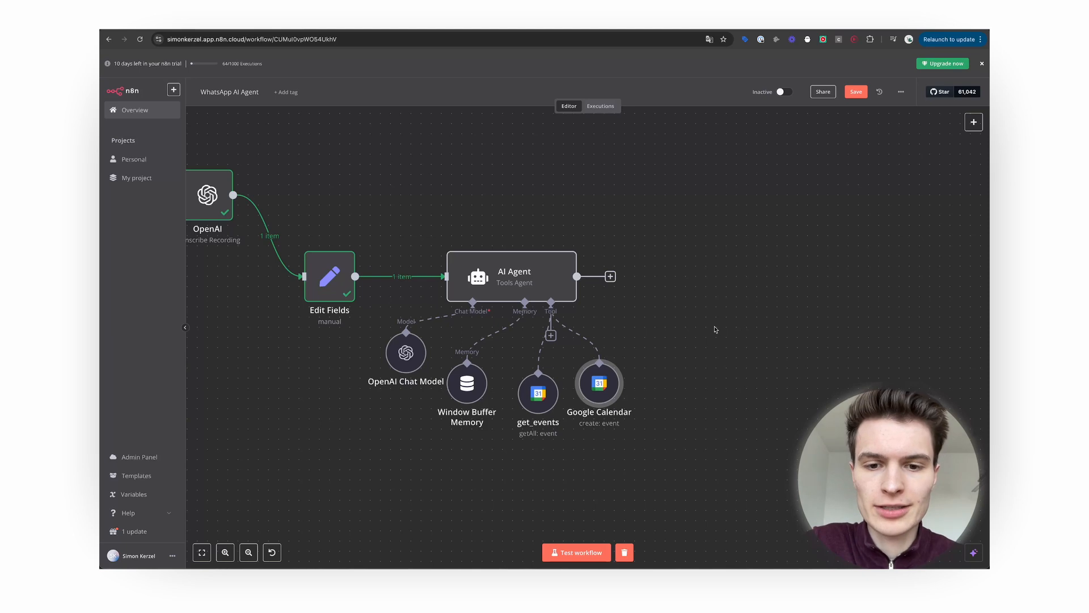
scroll(709, 330, "down", 1)
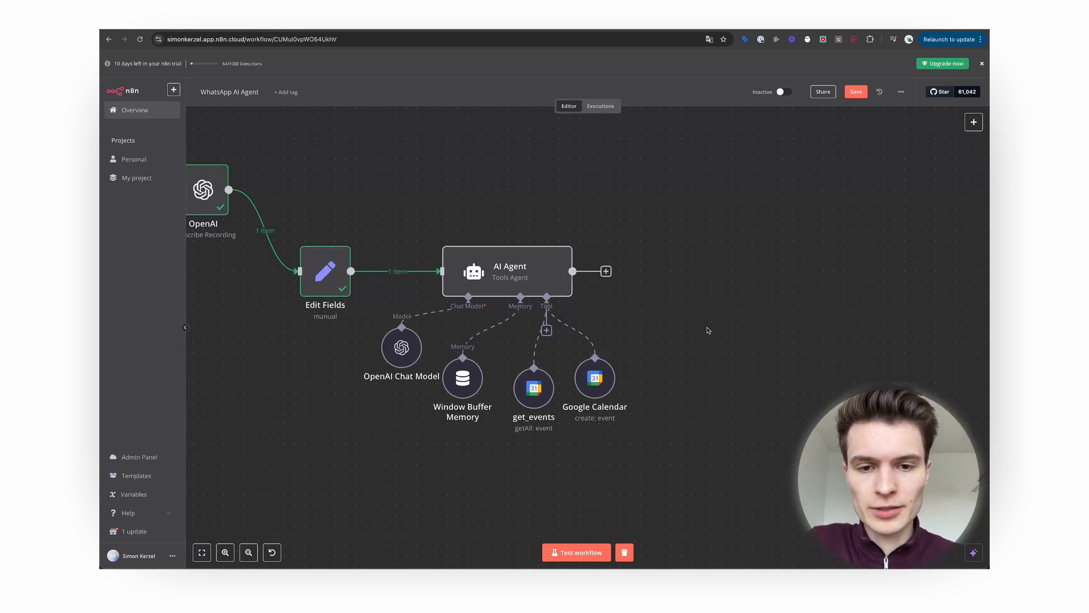
left_click(546, 331)
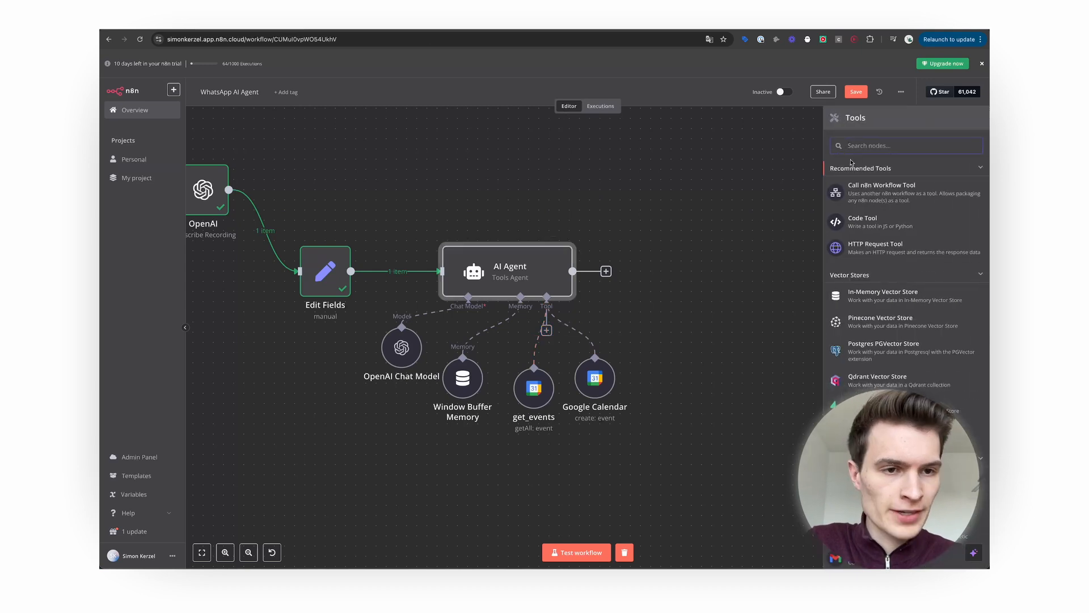
type("Gog")
key("BackSpace")
key("BackSpace")
type("oogle COnt")
key("BackSpace")
key("BackSpace")
key("BackSpace")
type("onta")
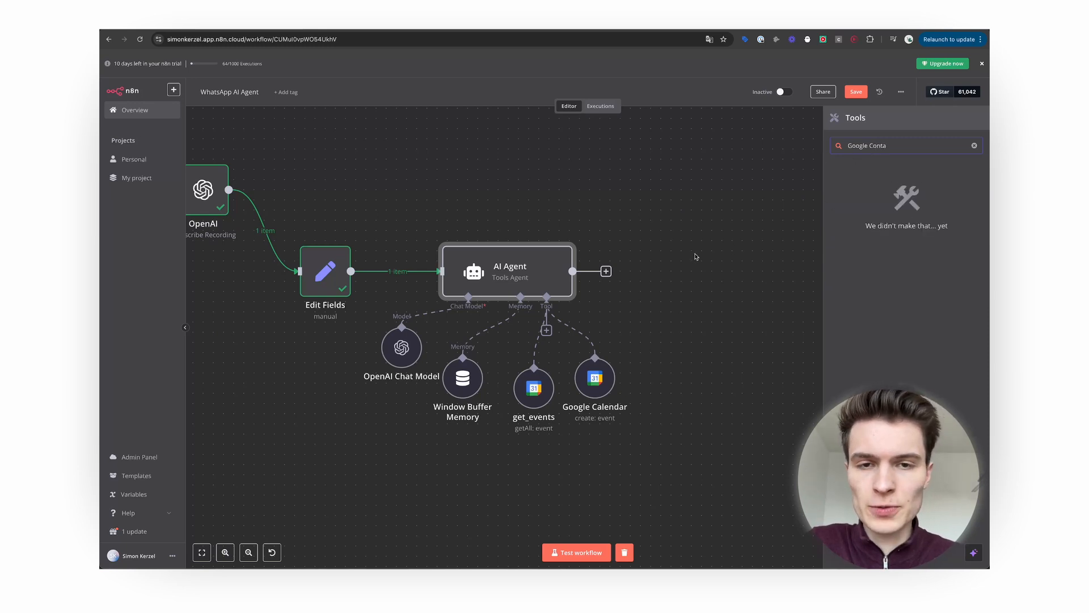
left_click(696, 257)
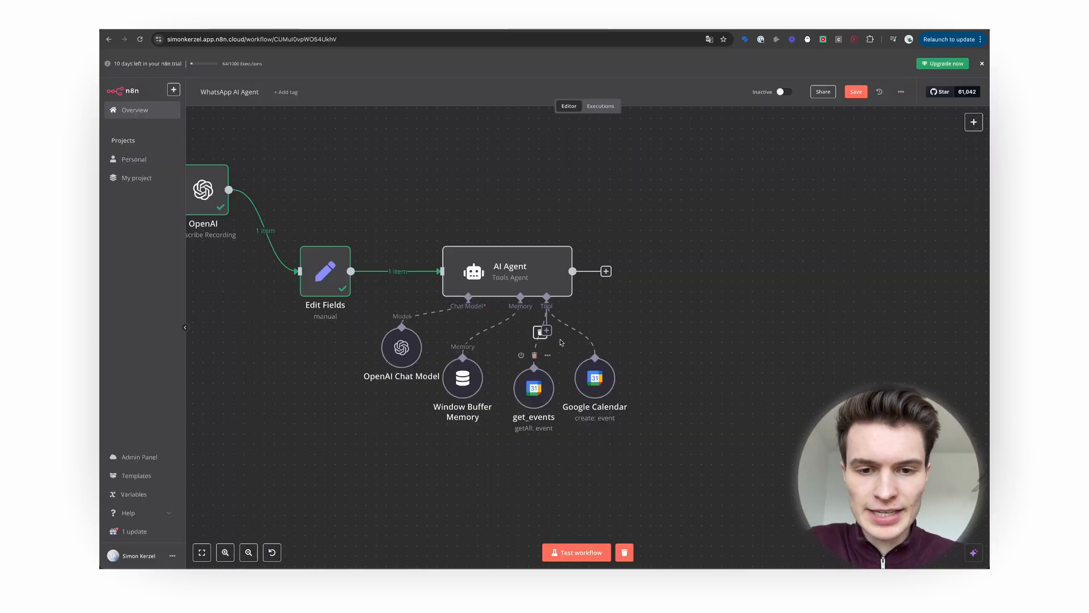
Attach an HTTP Request Tool to the AI Agent and open the Make webhook settings for its address.
left_click(546, 330)
type("http")
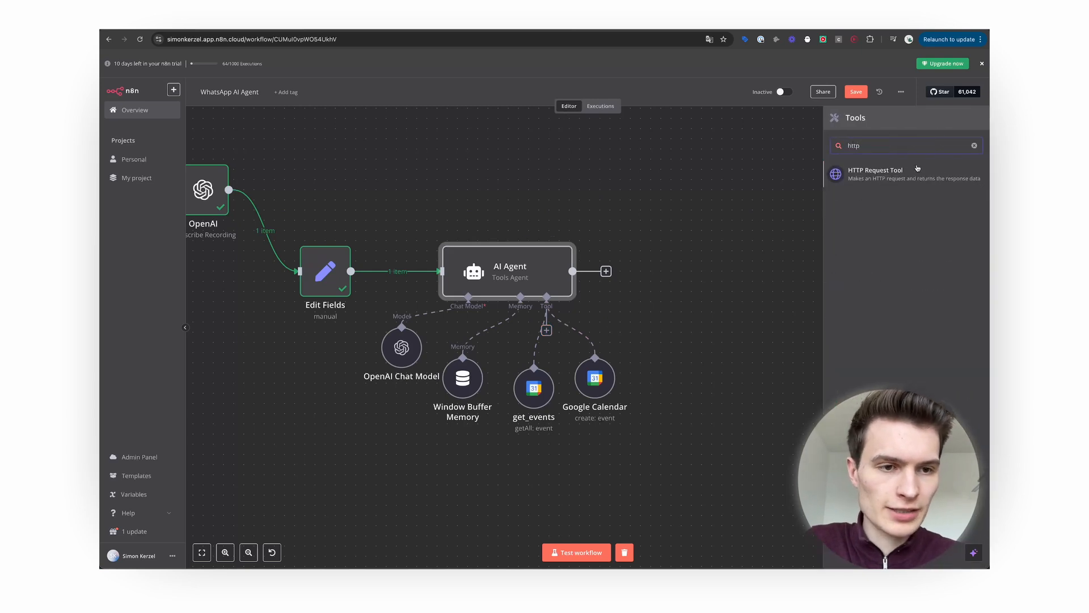
left_click(917, 170)
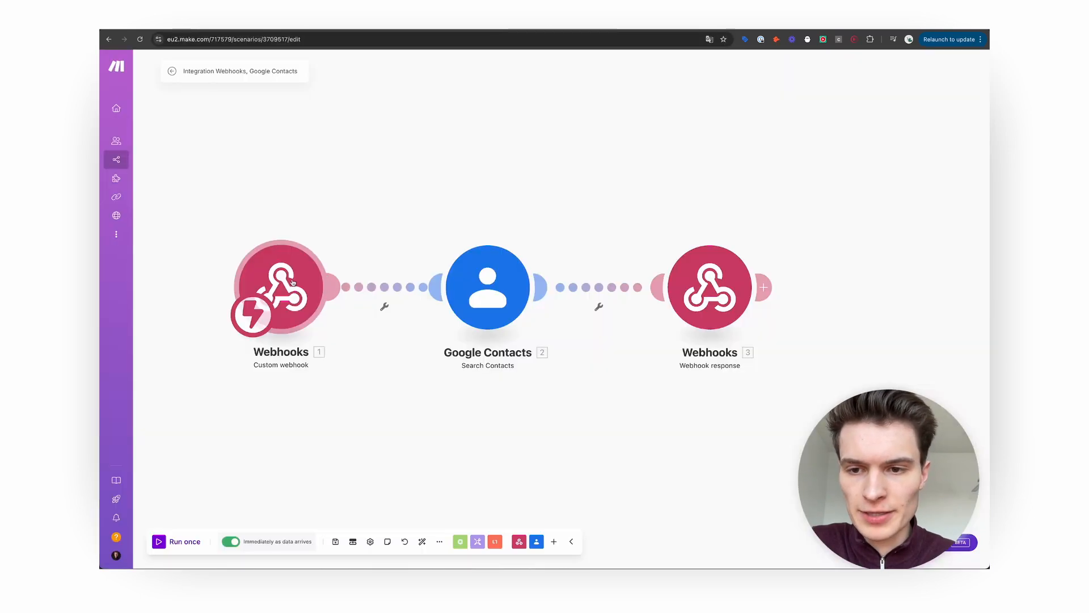
left_click(293, 282)
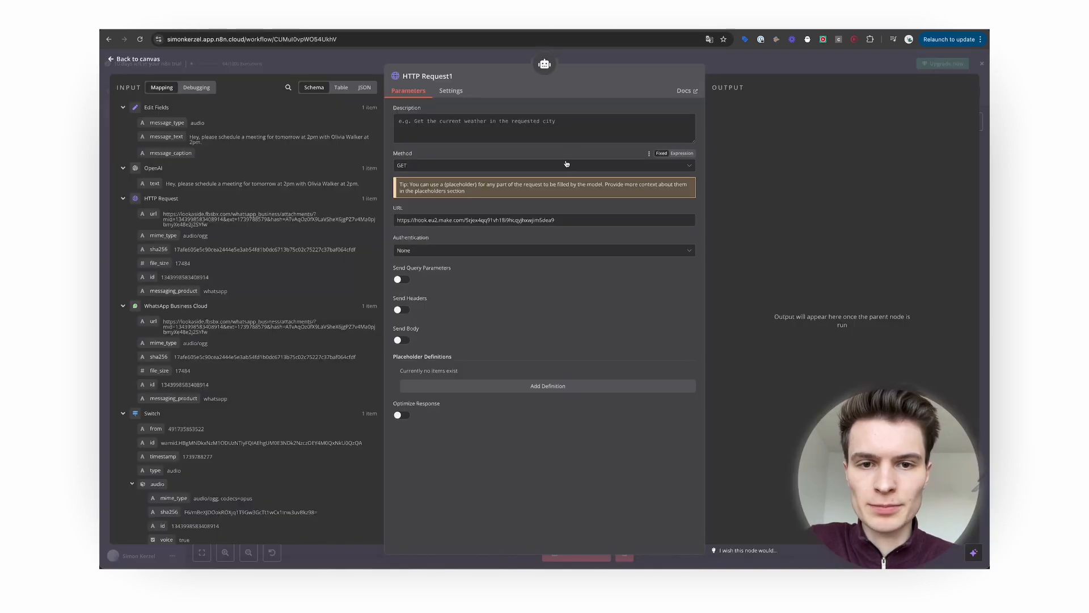
Set the HTTP tool to POST with the contact-lookup description and a required model-supplied body parameter 'name'.
left_click(567, 166)
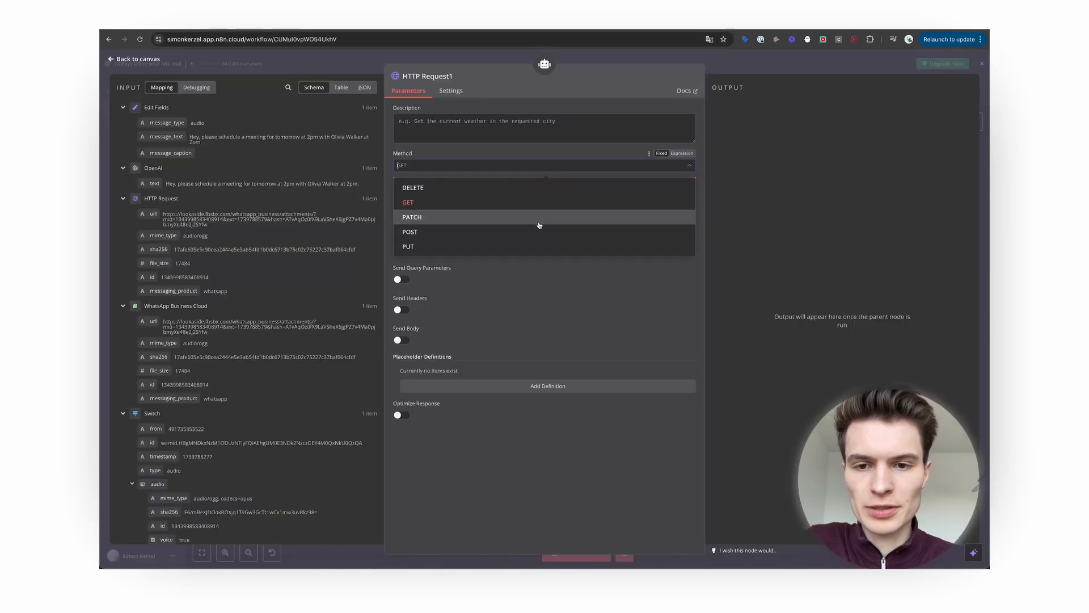
left_click(536, 231)
left_click(479, 121)
key("ctrl+v")
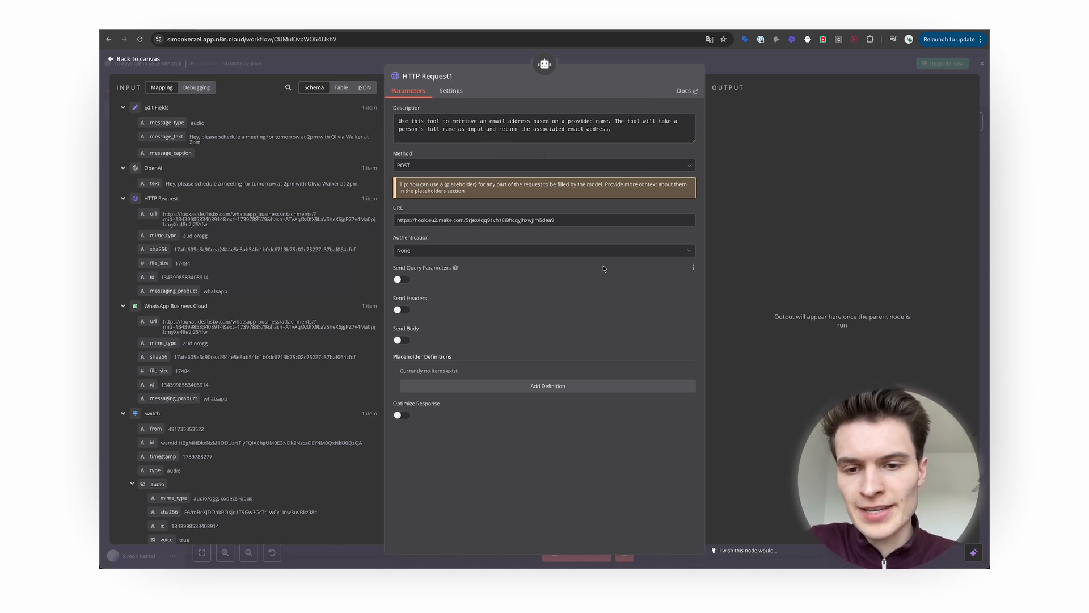
left_click(402, 340)
left_click(446, 411)
type("name")
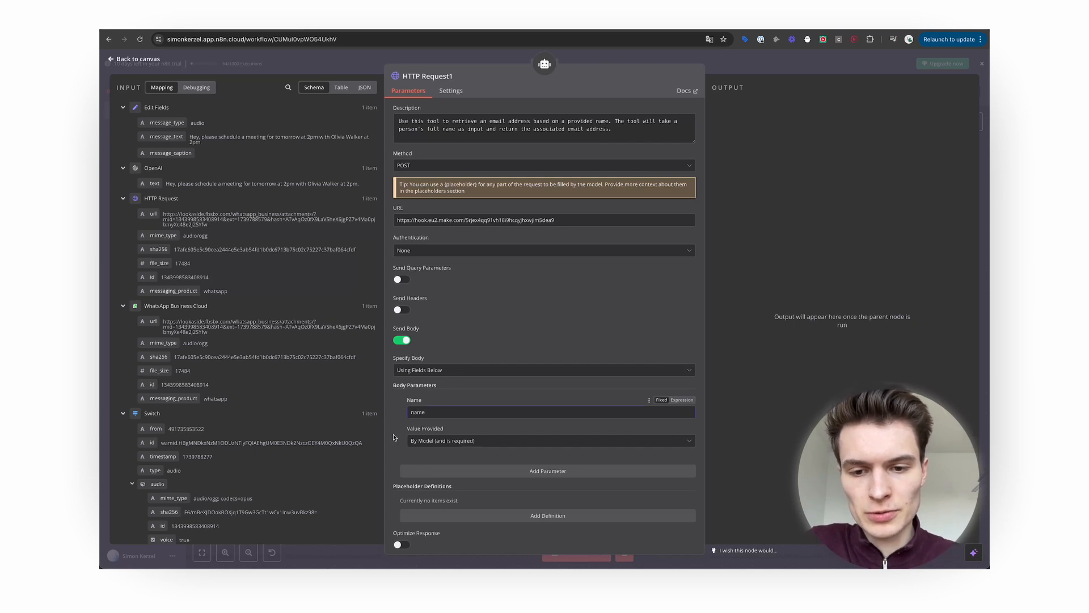
left_click(443, 441)
left_click(451, 464)
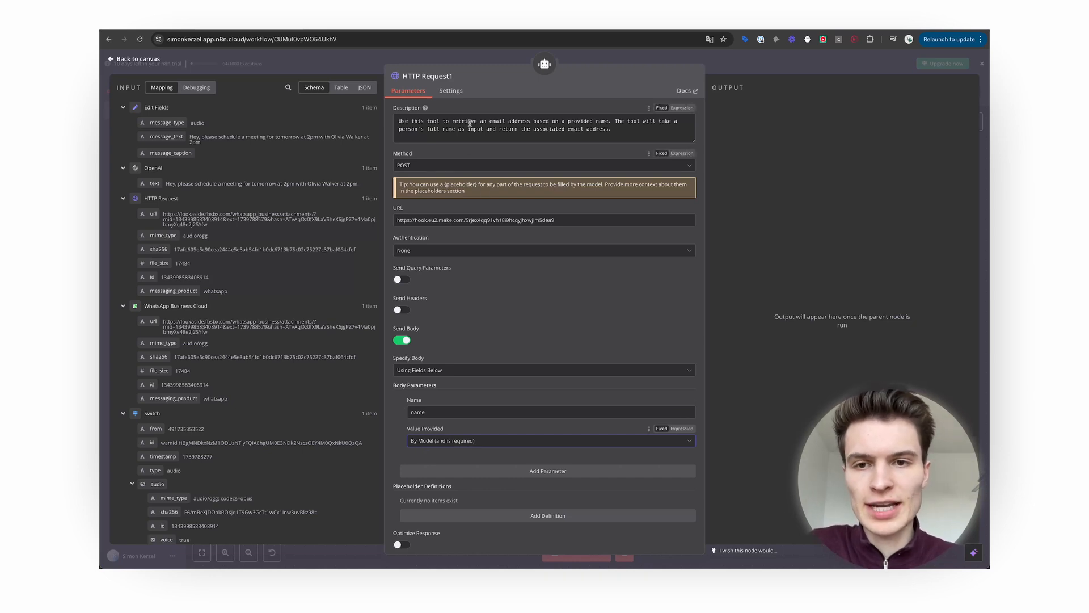
Rename the HTTP tool node to 'get ContactInfo' and go back to the canvas.
left_click(452, 76)
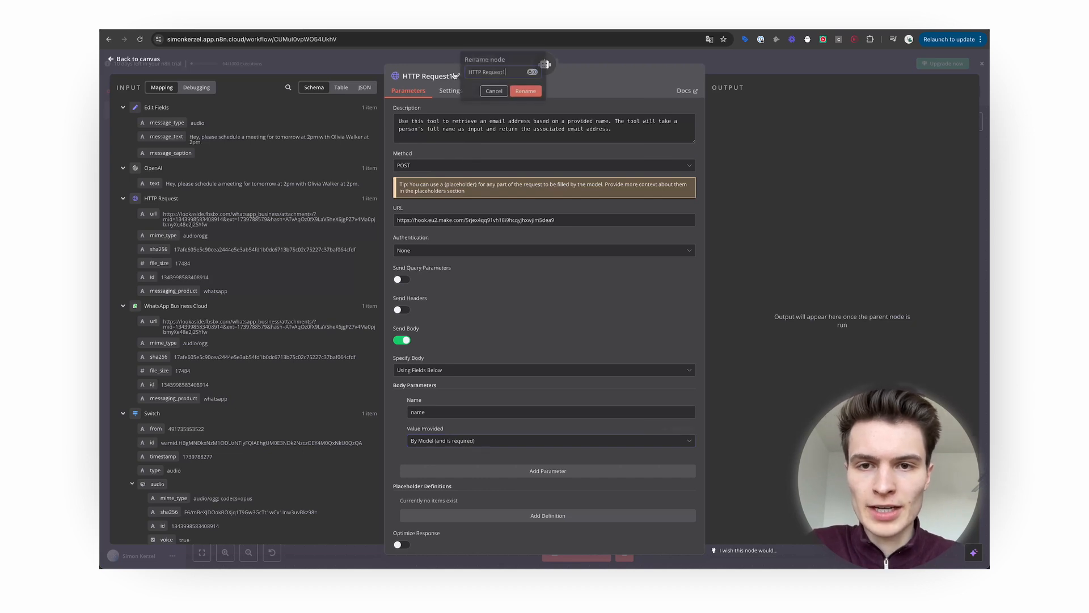
left_click_drag(501, 74, 440, 76)
type("get ContactInfo")
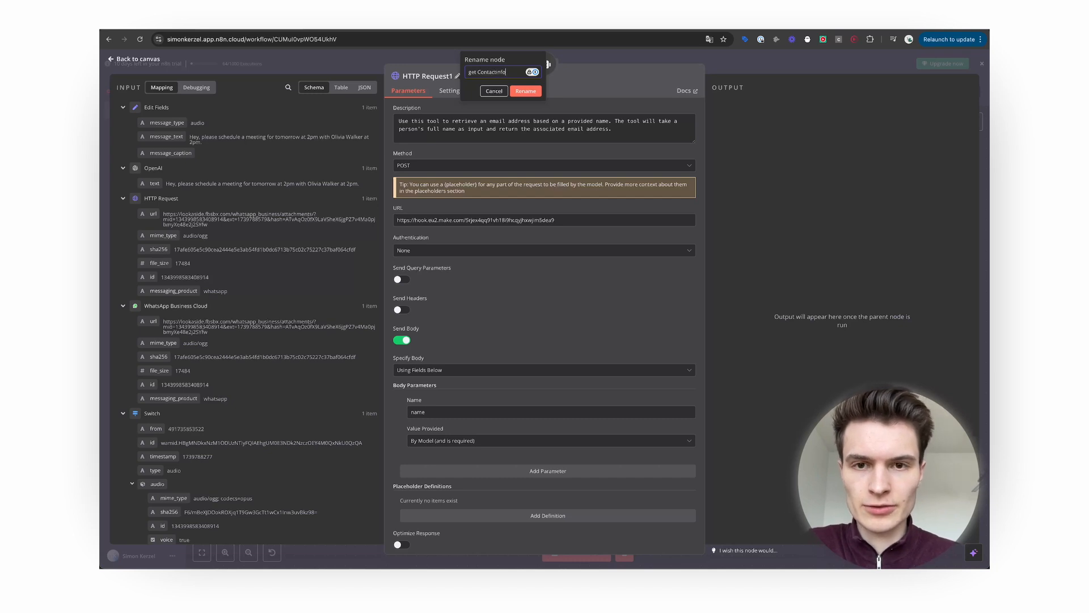
key("Return")
scroll(485, 331, "down", 1)
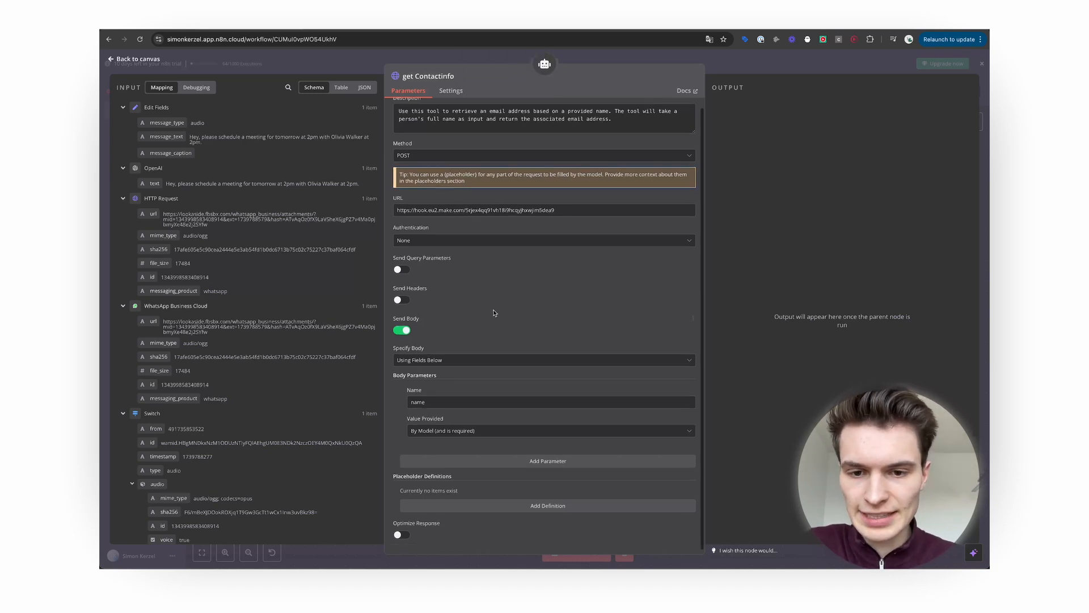
scroll(492, 309, "up", 1)
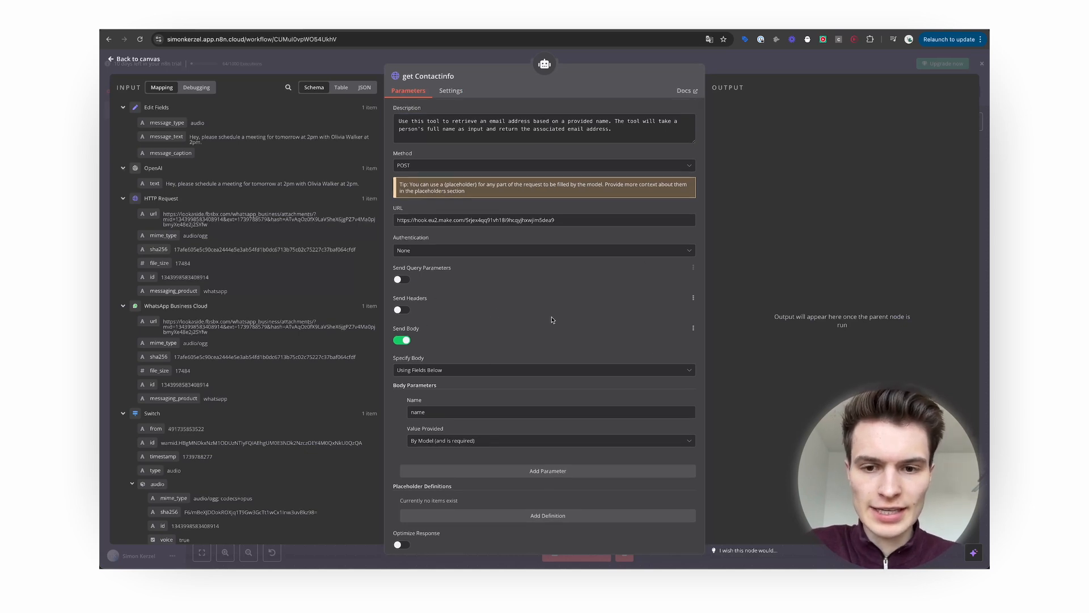
scroll(476, 373, "down", 1)
scroll(477, 373, "up", 1)
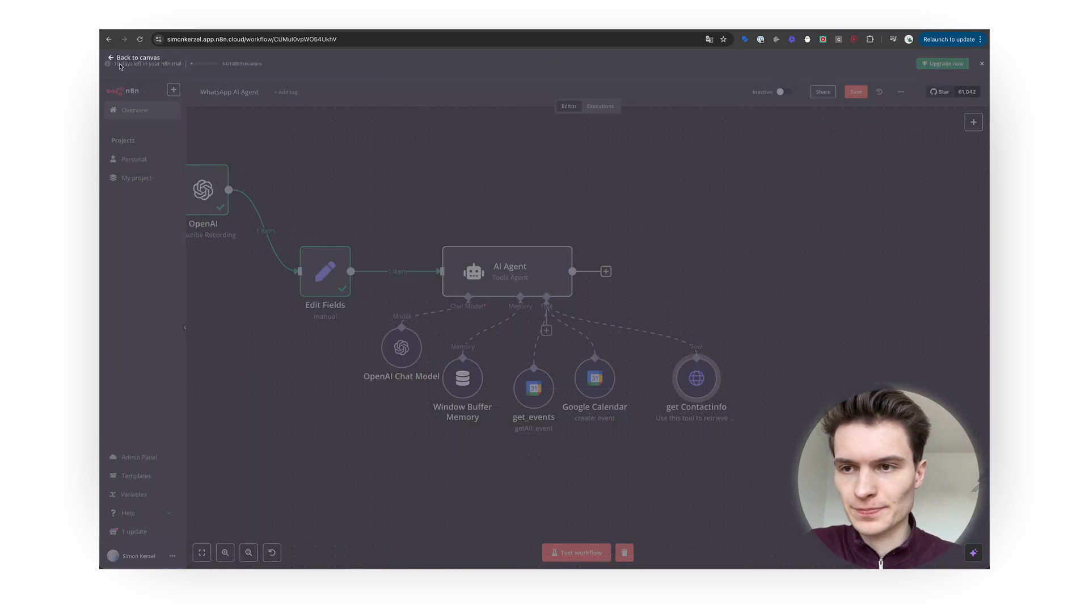
left_click(115, 58)
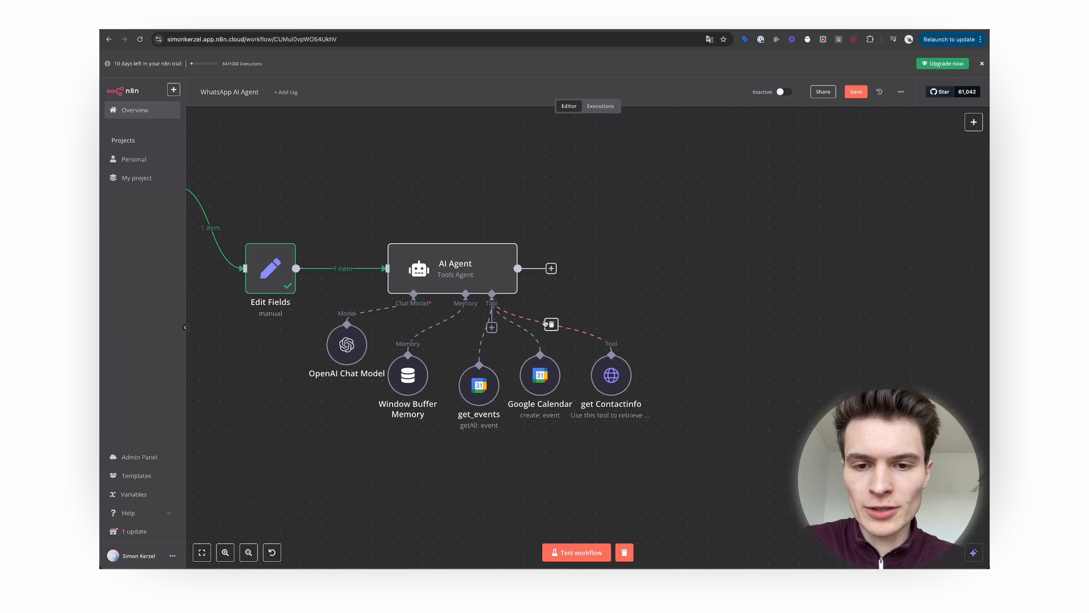
Glance at the Make scenario, then drag get ContactInfo beside the other agent tools.
left_click(596, 26)
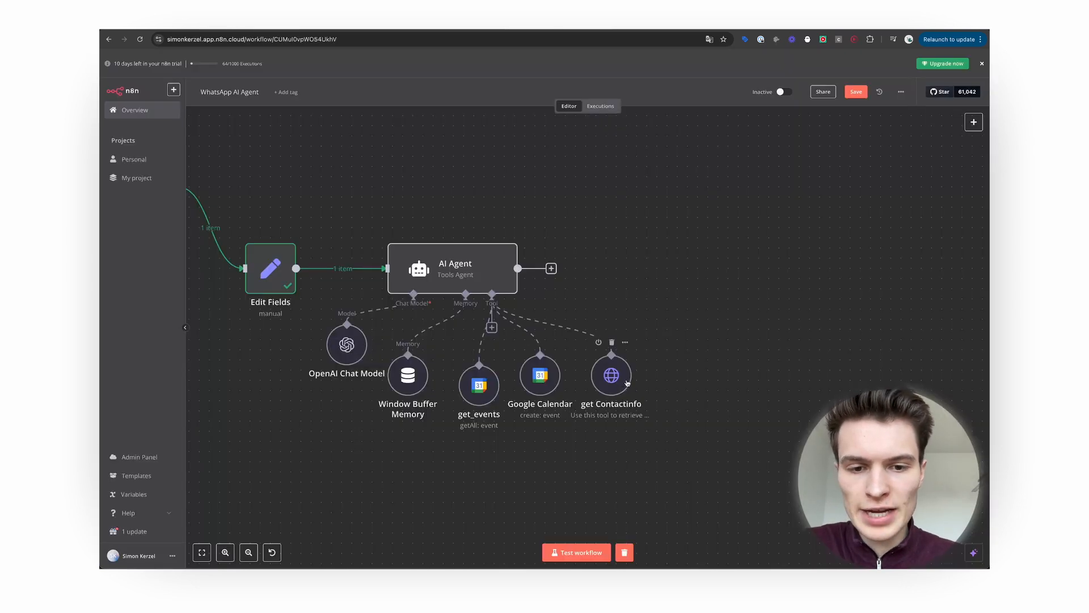
left_click_drag(655, 410, 645, 396)
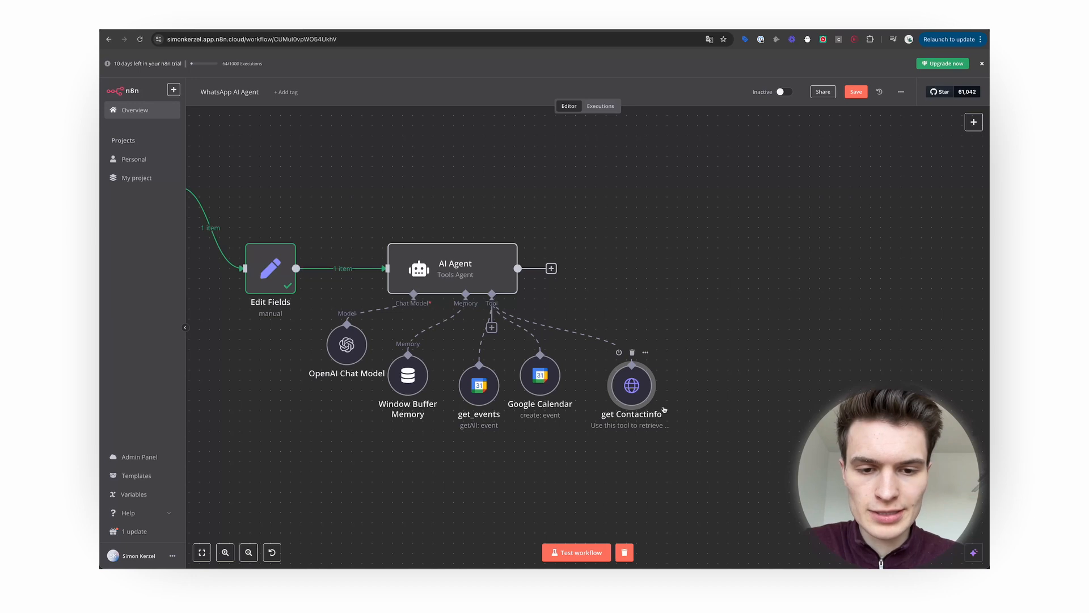
Add another HTTP Request Tool to the agent, set it to POST, and paste the invoice field descriptions.
left_click(492, 328)
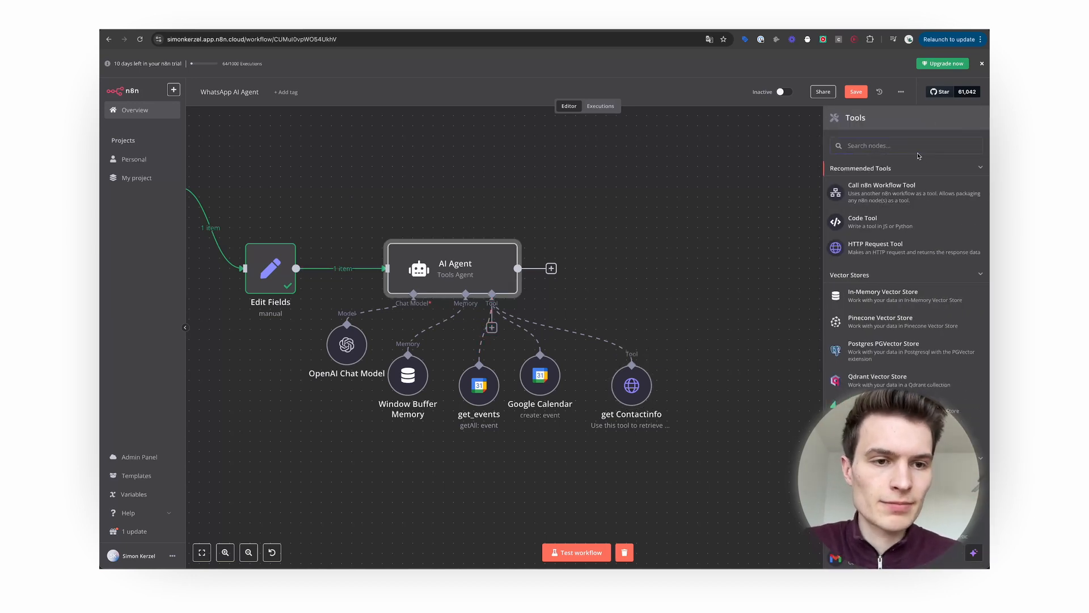
type("http")
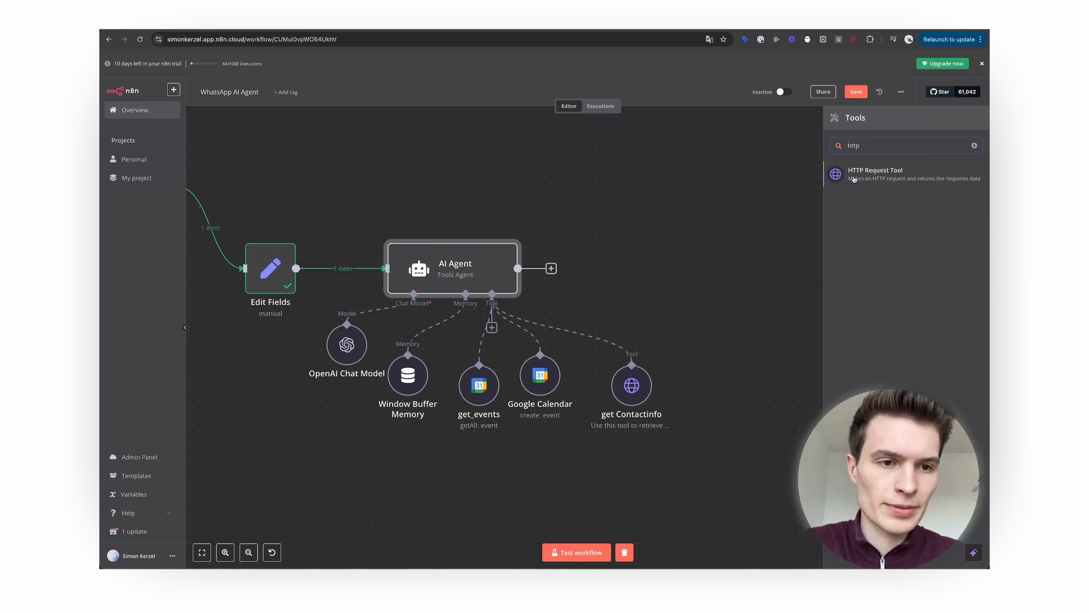
left_click(853, 180)
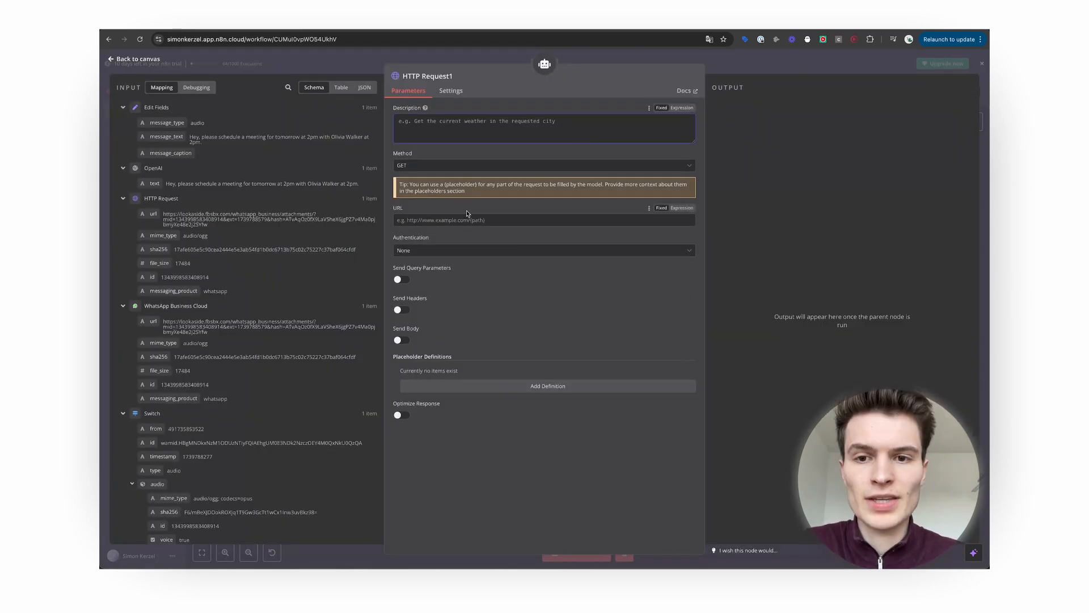
left_click(481, 166)
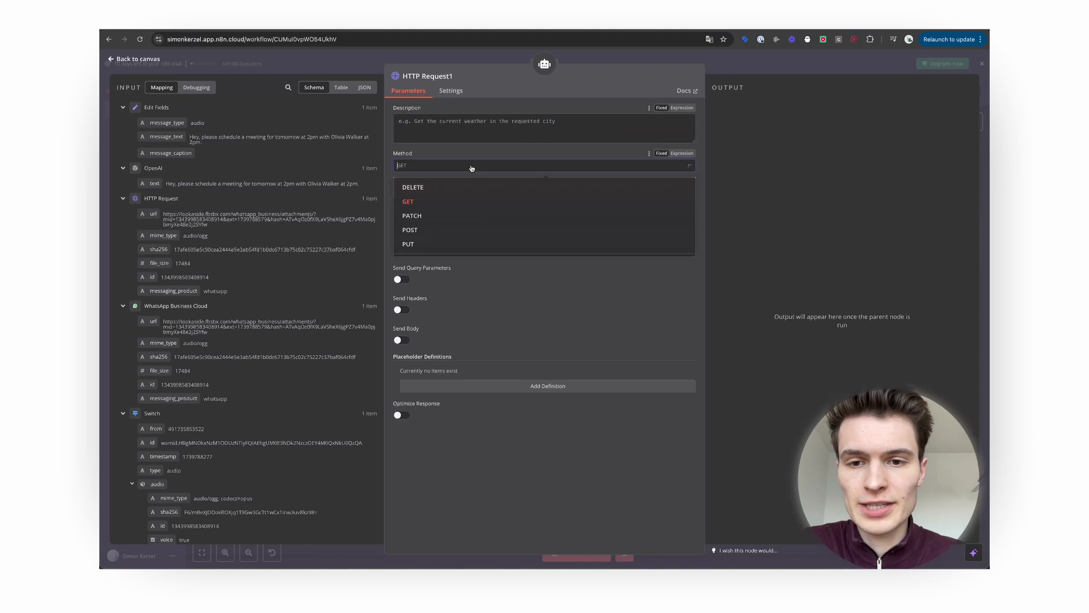
left_click(480, 214)
left_click(490, 131)
type("\"client_name\": \"Full name of the client\", \"client_email\": \"Email address of the recipient\", \"amount\": 10000, \"description\": \"Brief description of the service or product\"")
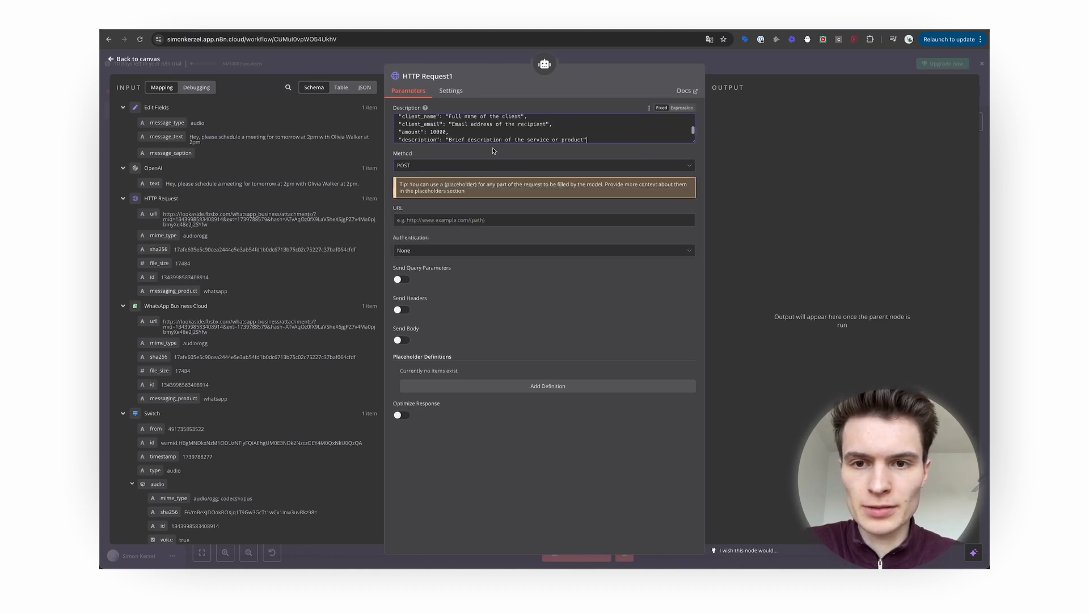
left_click_drag(692, 146, 693, 201)
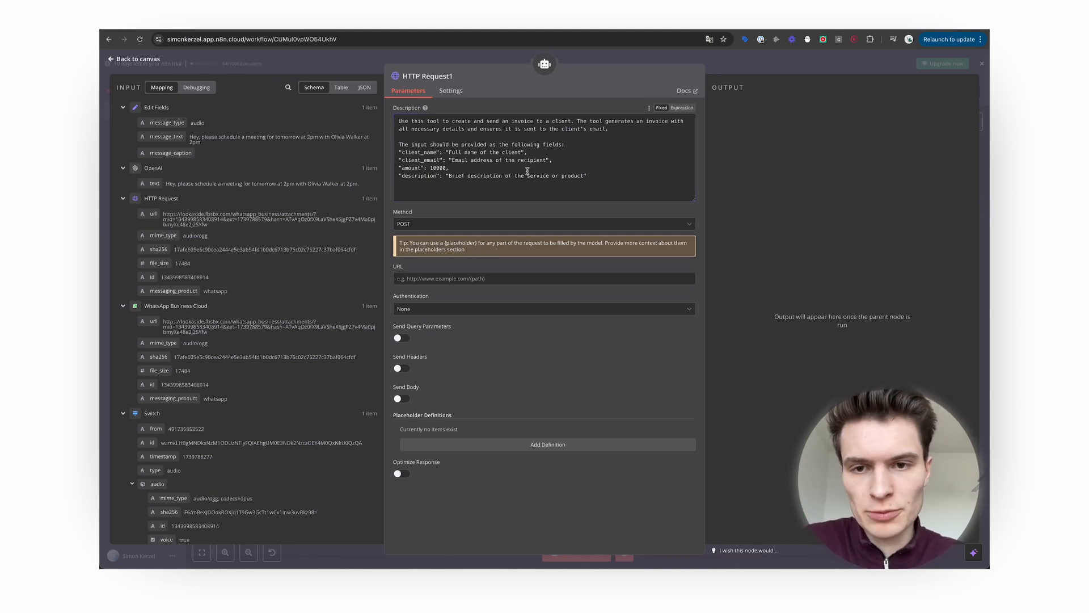
Enable the request body and add the client_name and client_email body parameters.
left_click(401, 399)
scroll(414, 399, "down", 2)
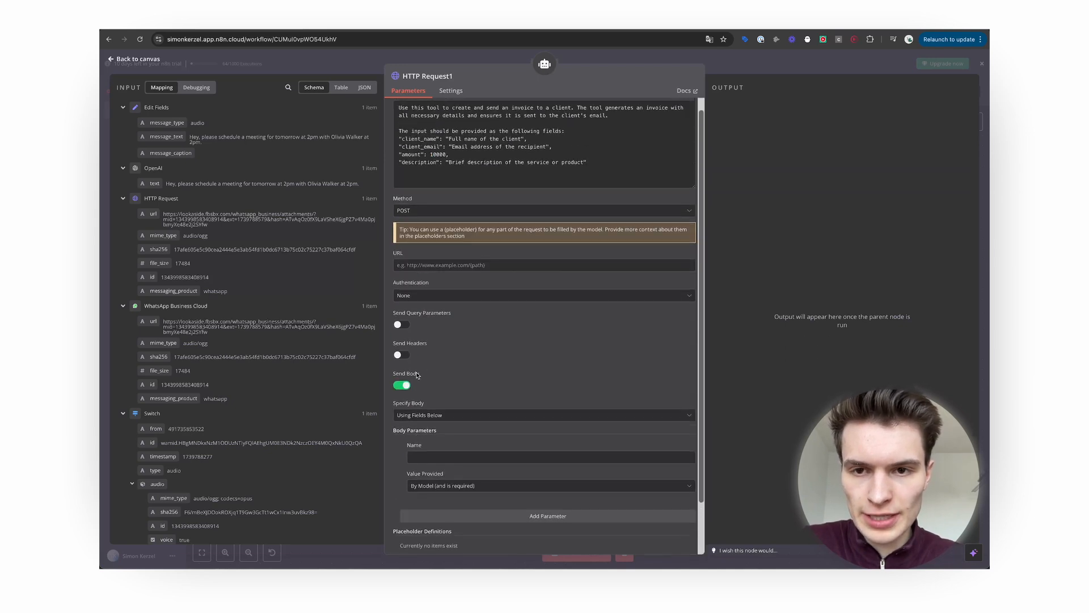
left_click(420, 417)
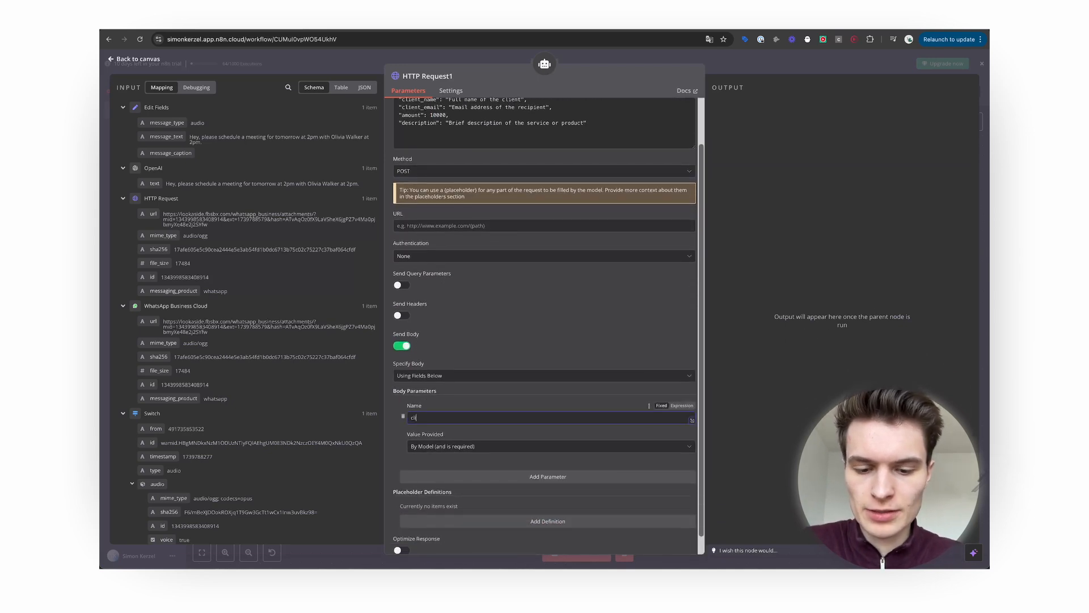
scroll(430, 417, "down", 1)
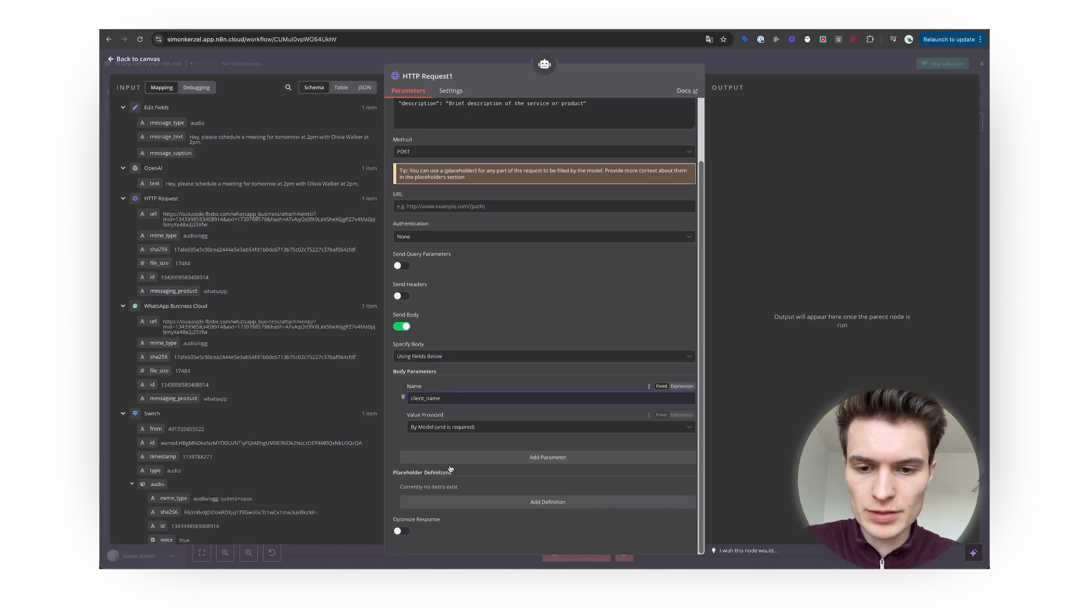
left_click(464, 459)
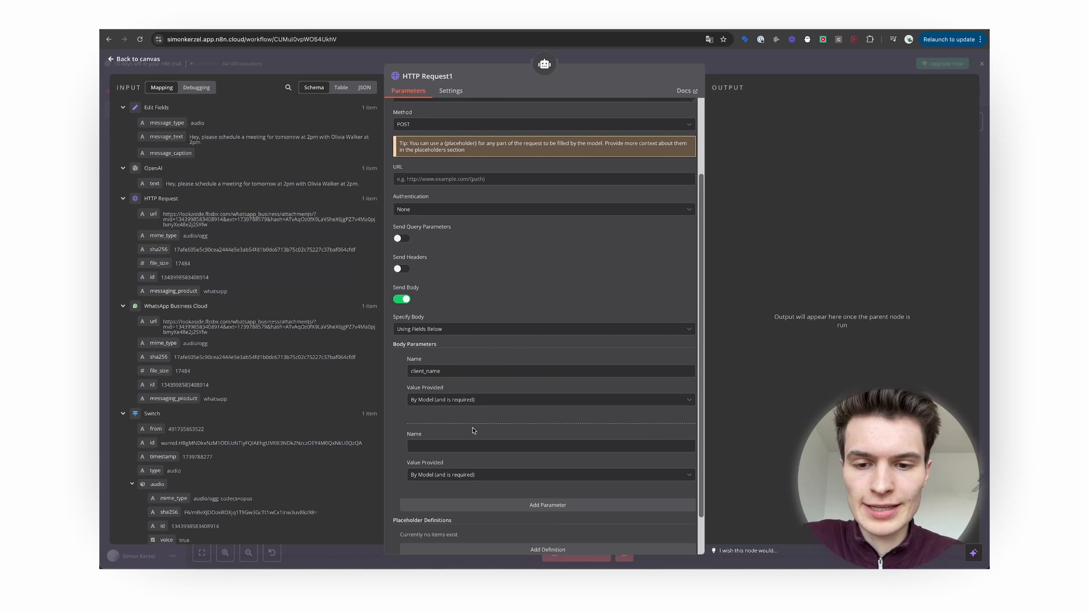
scroll(474, 430, "up", 2)
scroll(436, 173, "down", 3)
left_click(429, 395)
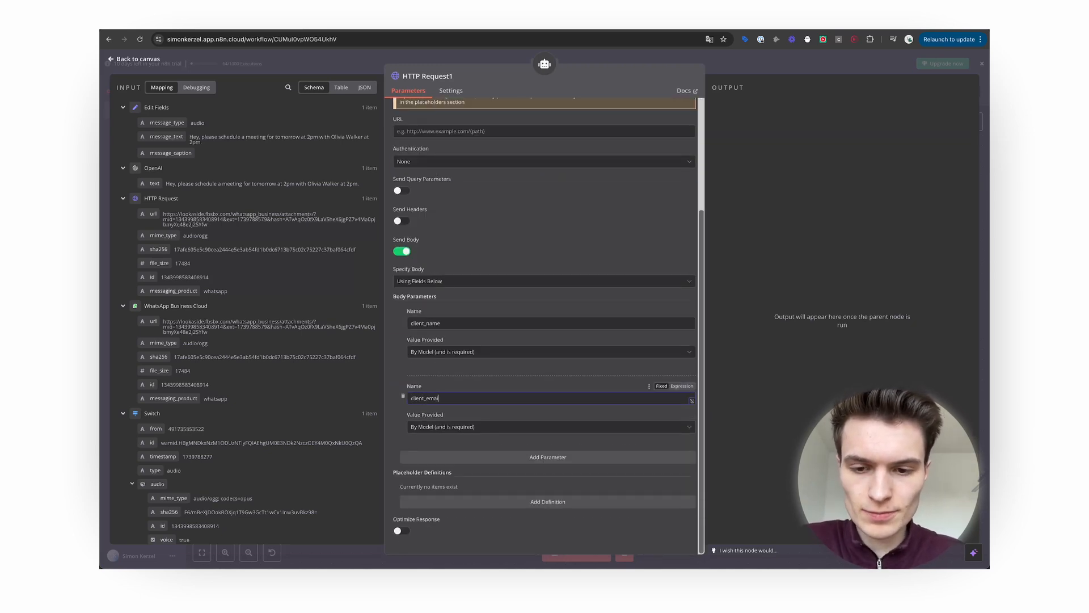
Add the amount and description body parameters, then copy the Make webhook address.
left_click(565, 458)
type("amount")
scroll(488, 475, "down", 2)
left_click(469, 459)
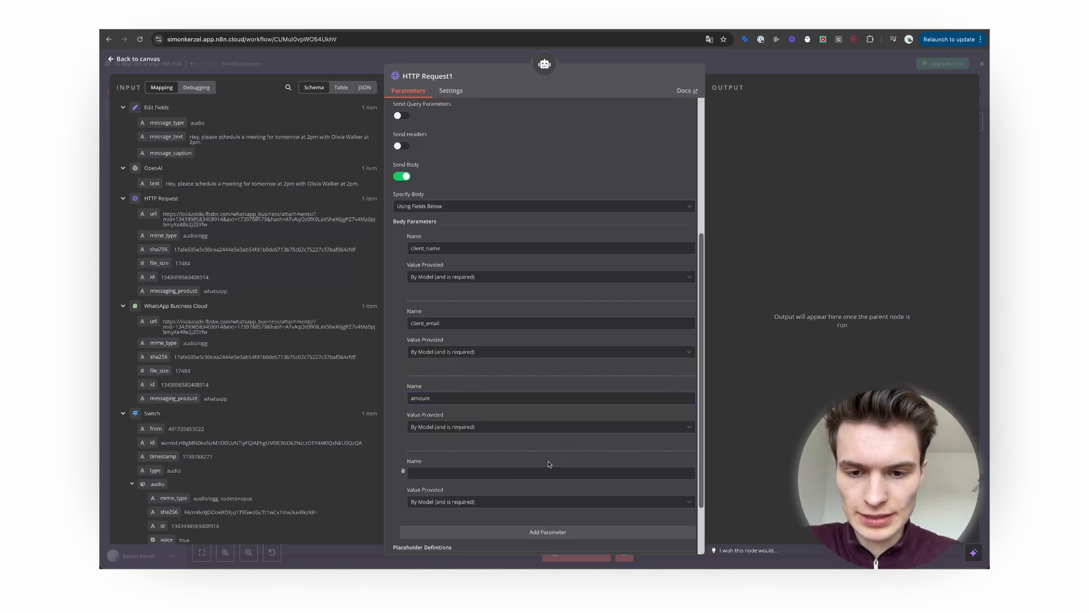
type("description")
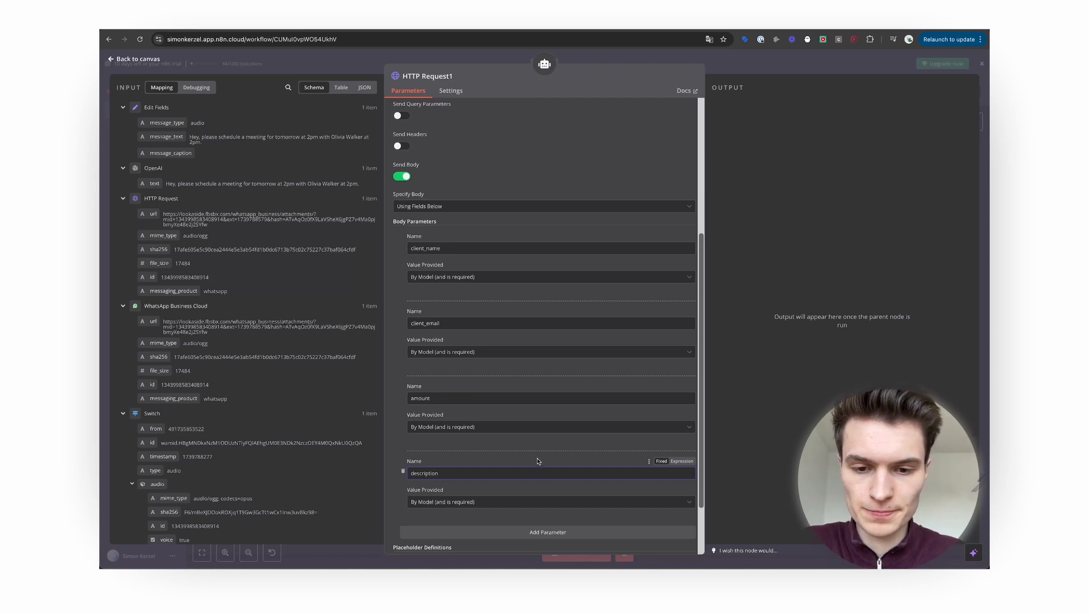
scroll(537, 460, "up", 5)
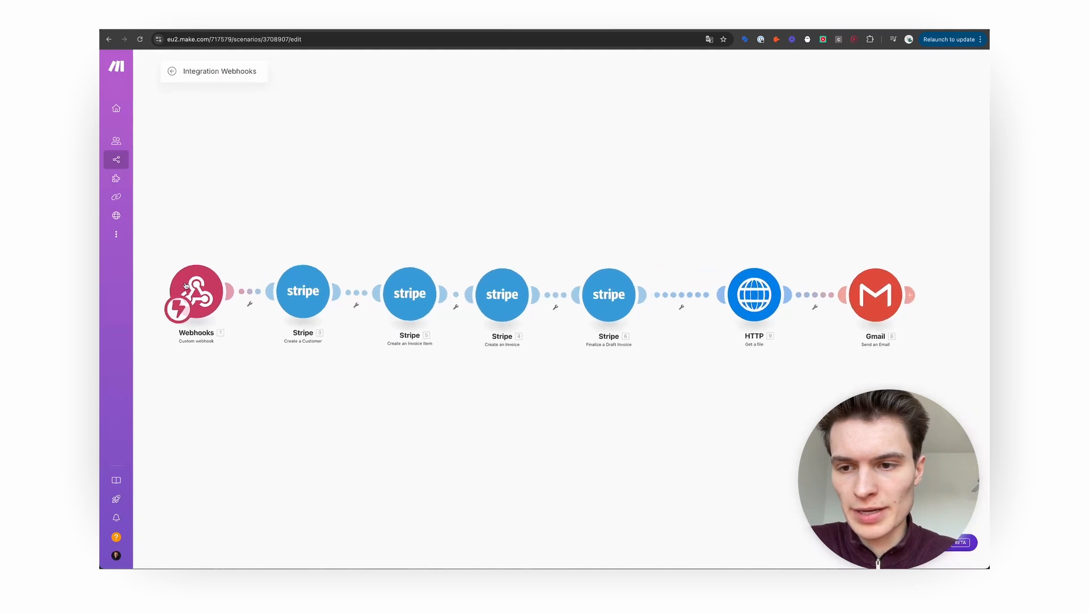
left_click(194, 287)
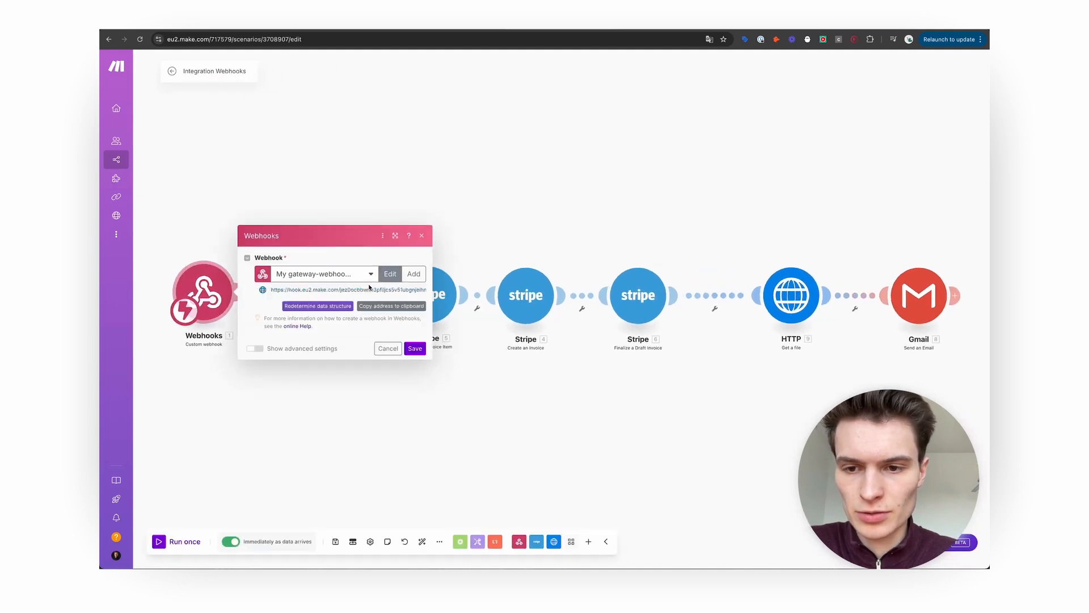
left_click(391, 306)
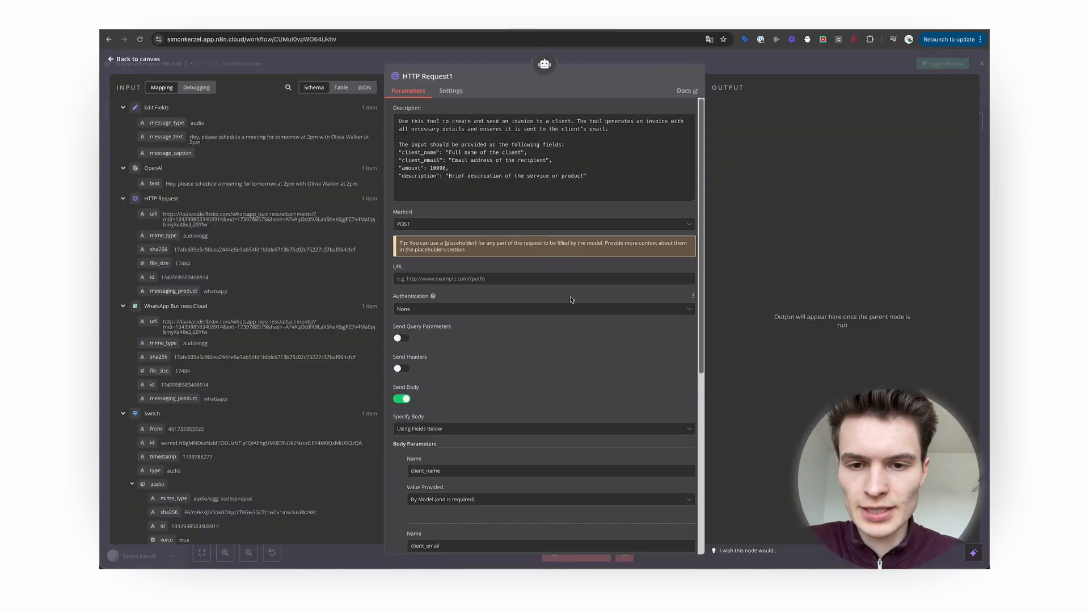
Set the invoice tool's URL to the copied Make webhook address, review the body, and return.
left_click(544, 279)
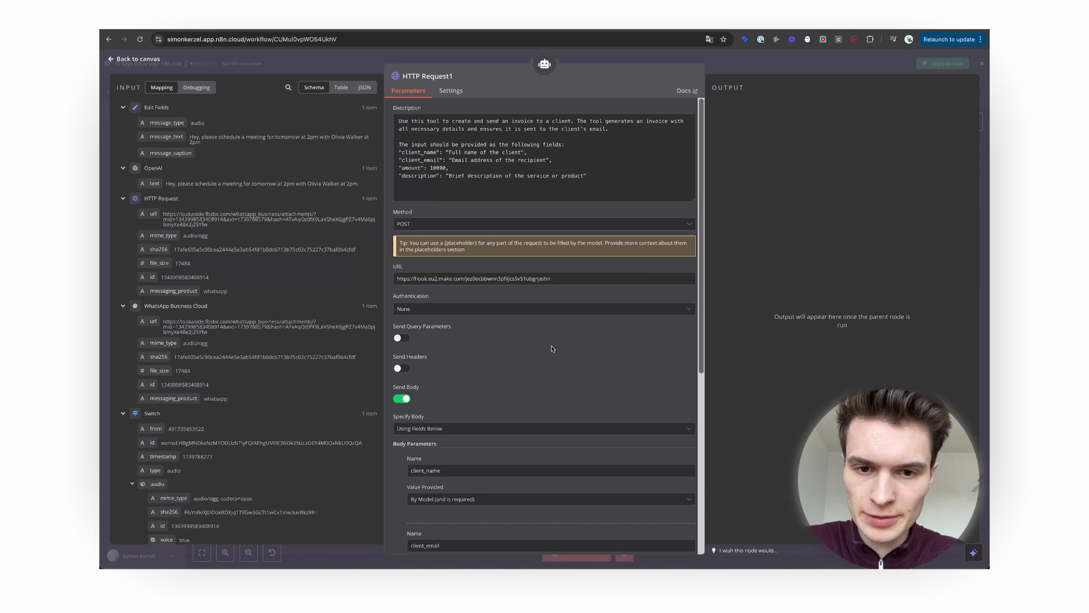
scroll(553, 339, "down", 3)
scroll(554, 340, "down", 3)
scroll(534, 444, "up", 3)
scroll(536, 446, "down", 1)
scroll(535, 445, "down", 2)
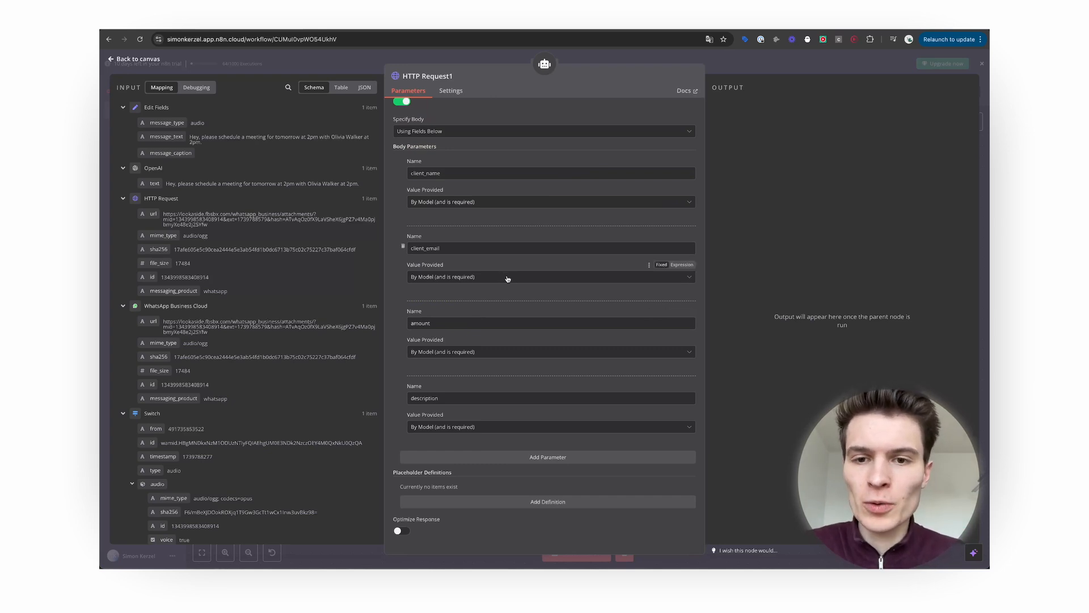
scroll(500, 296, "up", 6)
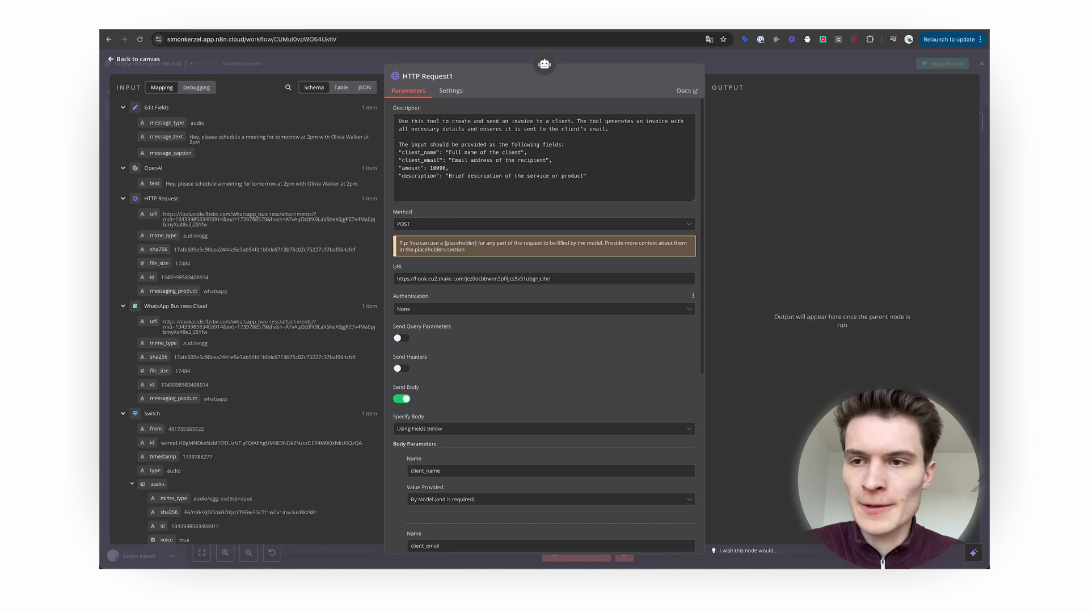
left_click(133, 58)
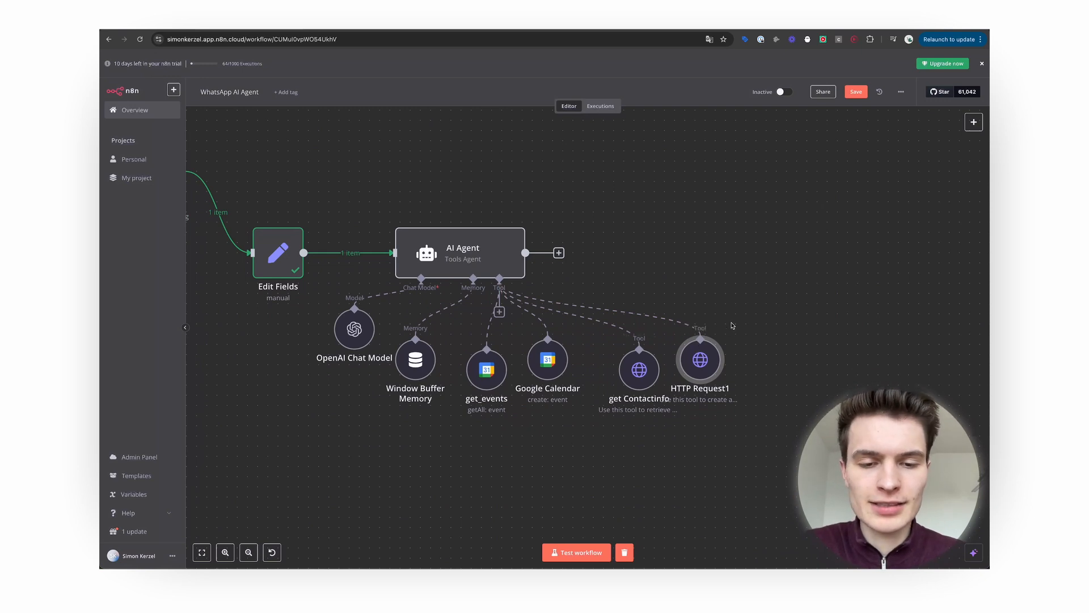
left_click(499, 311)
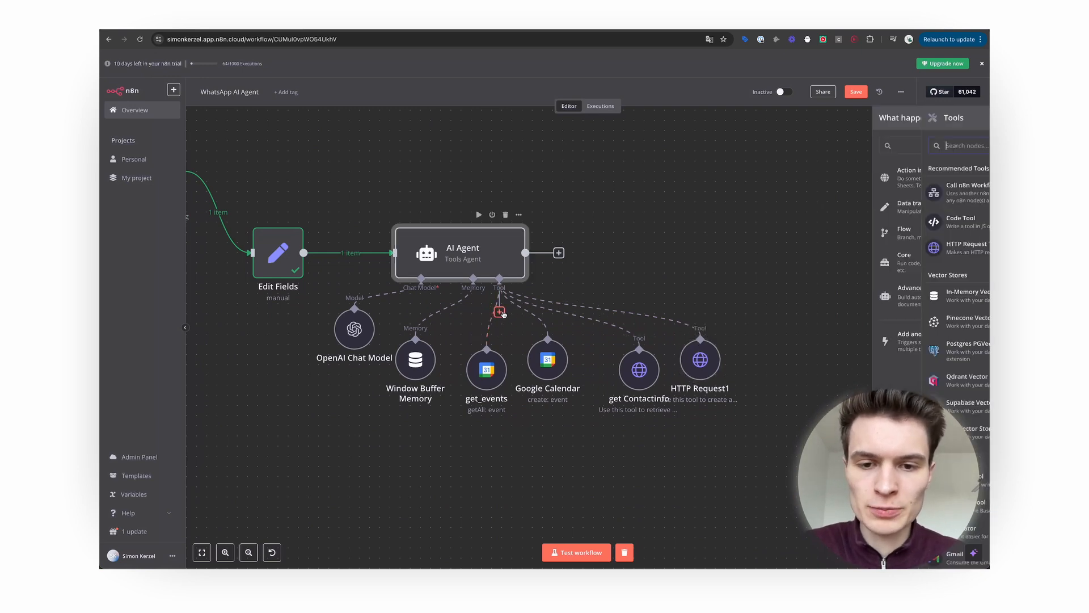
type("gmail")
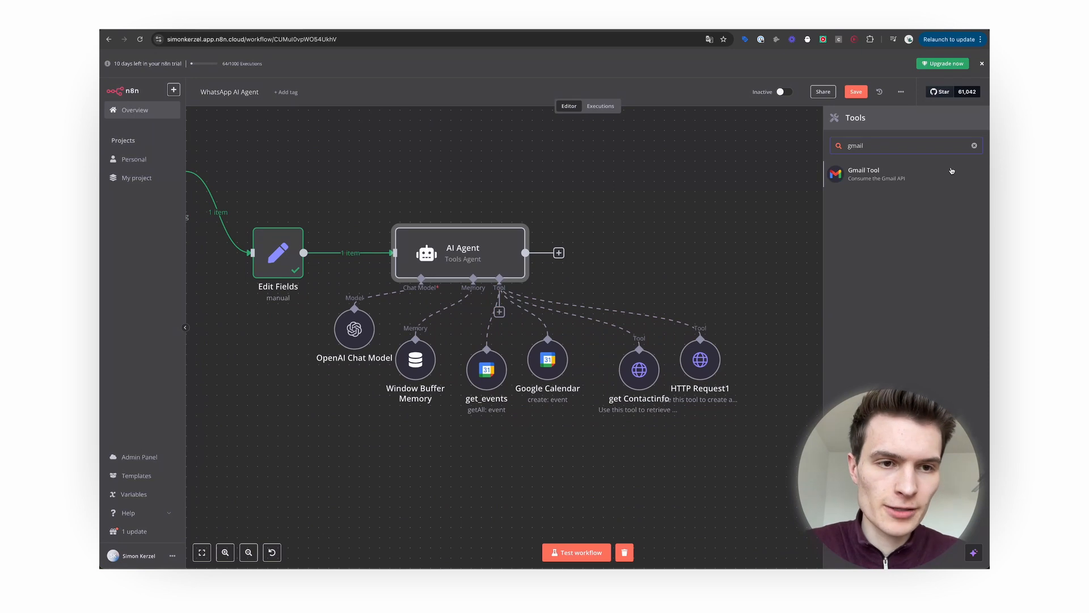
left_click(657, 226)
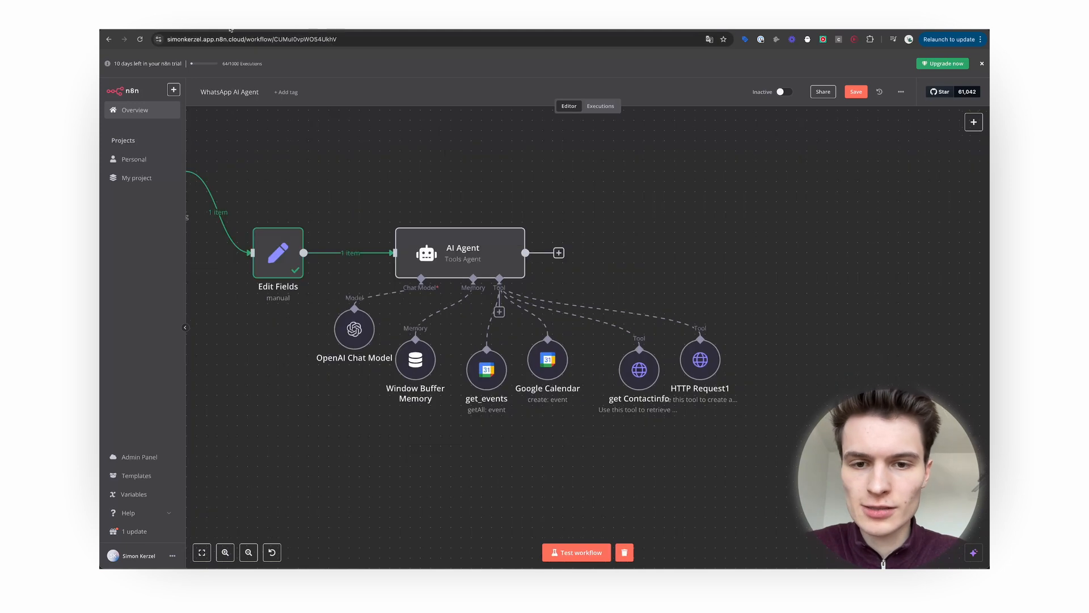
Append a WhatsApp Business Cloud 'Send message' node after the AI Agent's output.
left_click(559, 252)
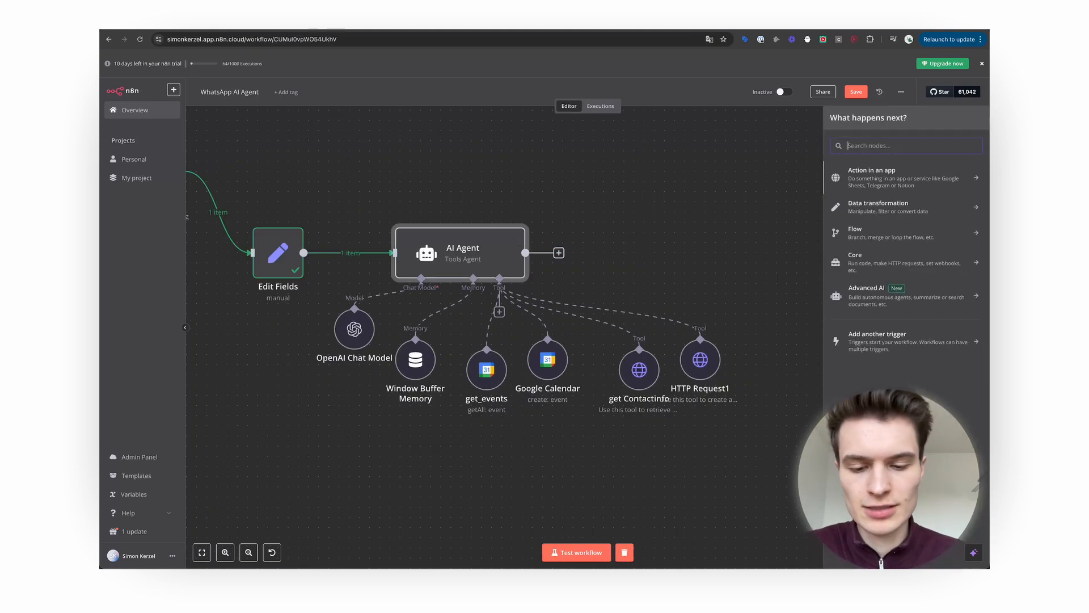
type("whatsapp")
left_click(913, 181)
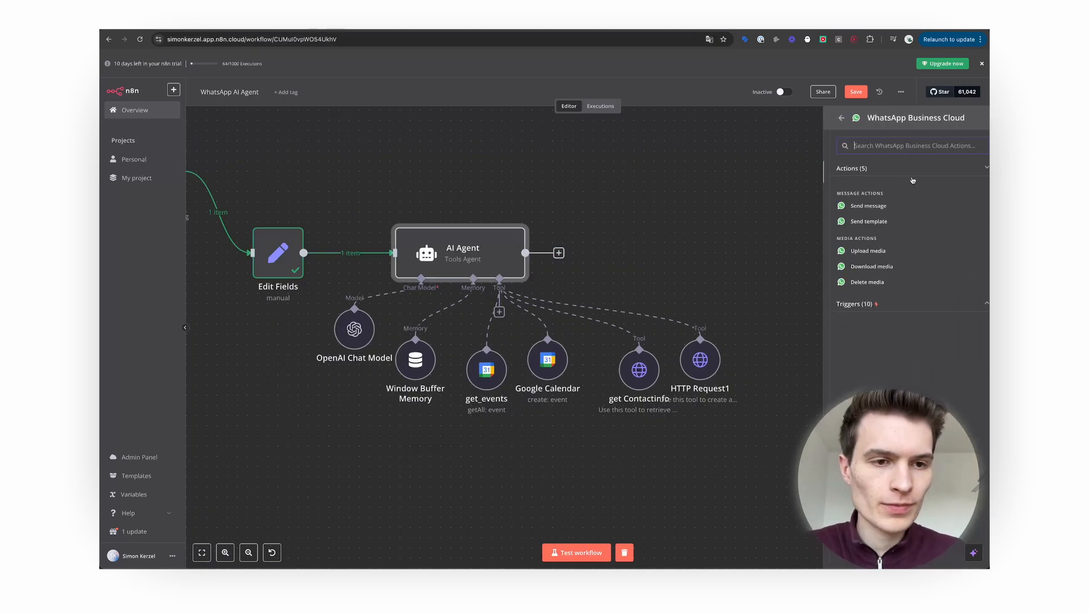
left_click(876, 207)
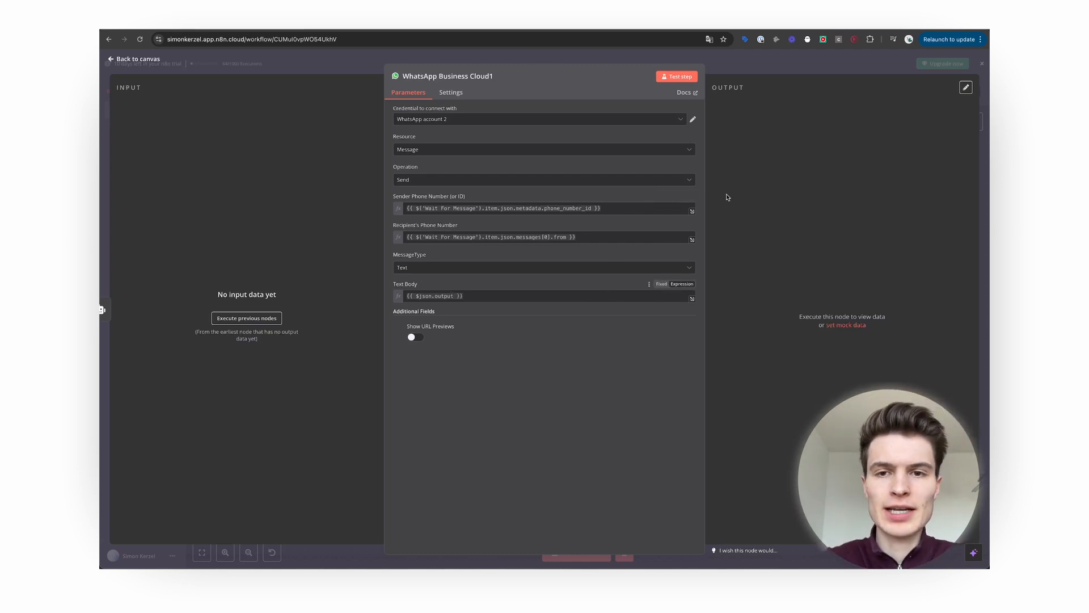
left_click(136, 59)
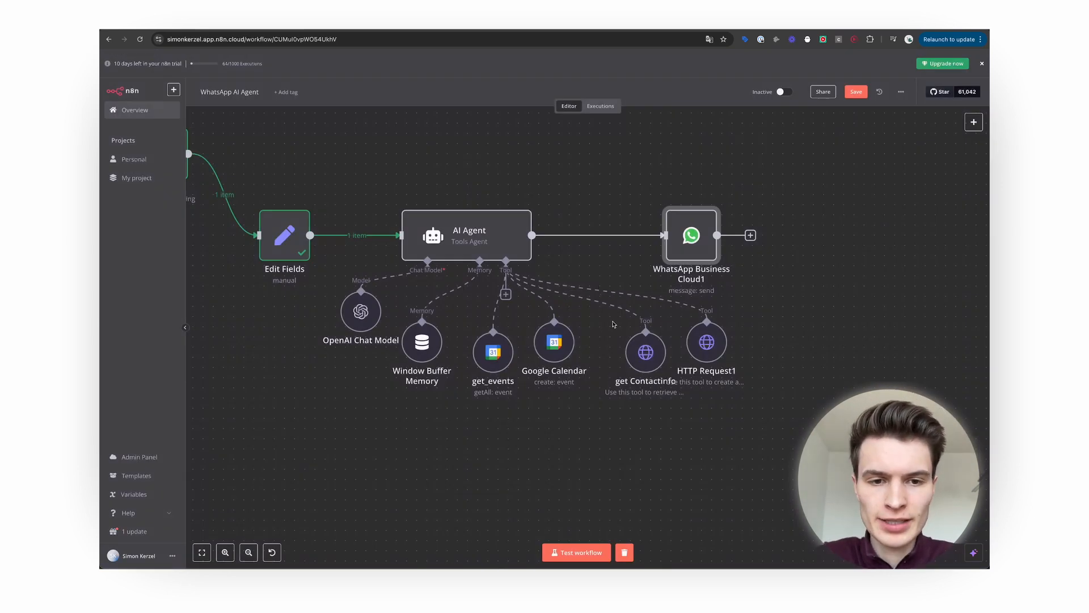
scroll(613, 323, "down", 5)
scroll(613, 324, "left", 3)
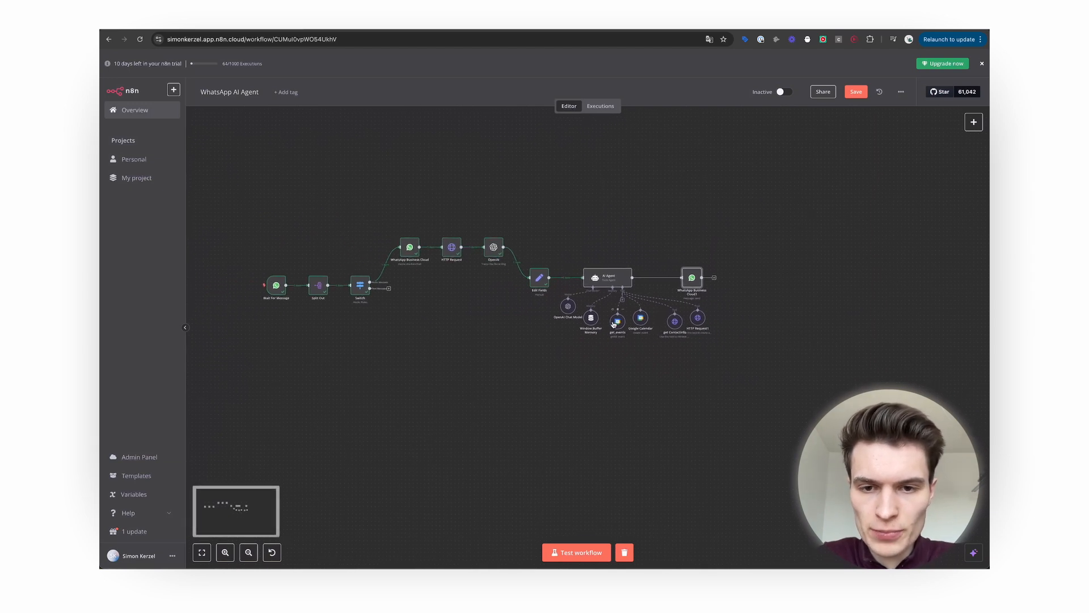
scroll(613, 324, "up", 2)
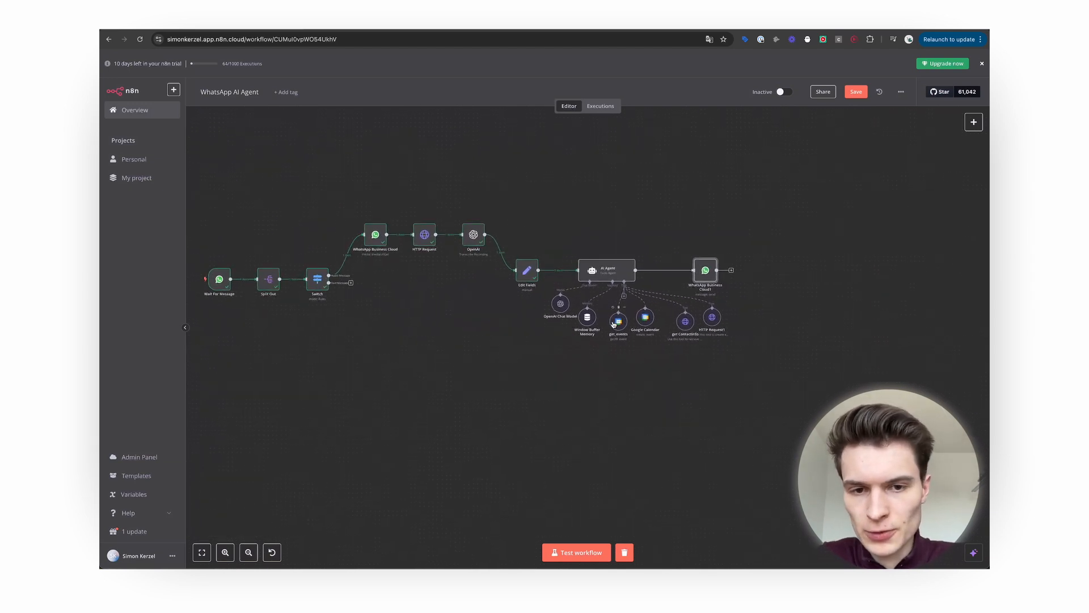
scroll(613, 324, "left", 4)
scroll(613, 324, "left", 1)
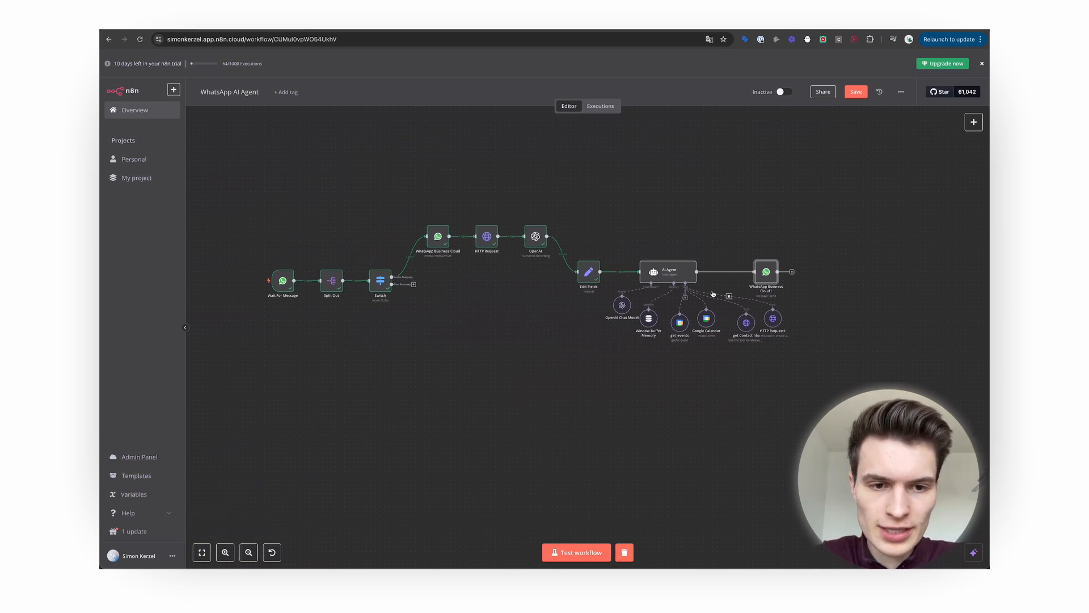
scroll(786, 285, "up", 3)
scroll(787, 288, "up", 3)
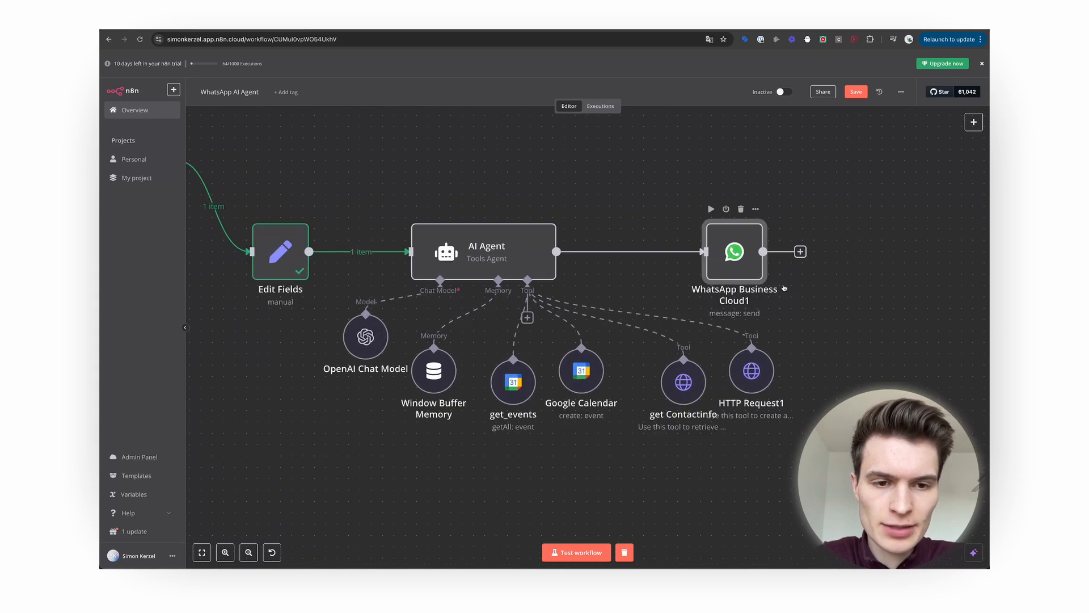